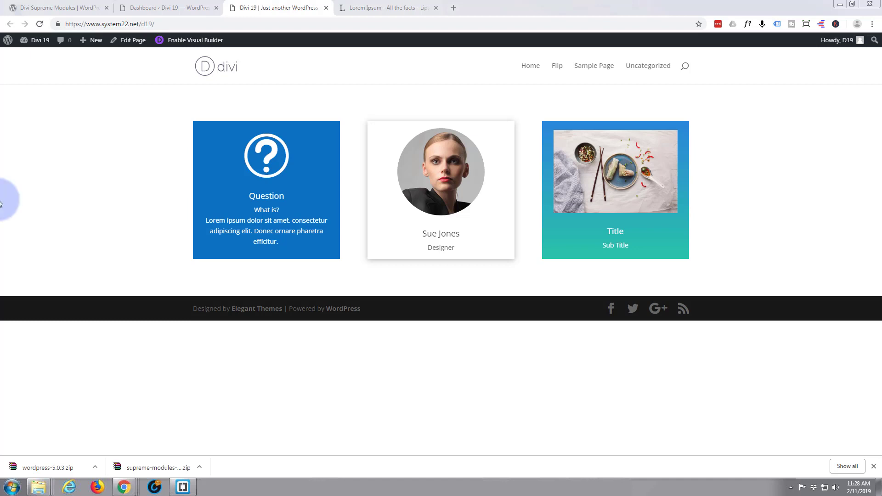
# Step: Preview the flip effect on the page's flip boxes and view the Divi Supreme Modules plugin page on WordPress.org
pyautogui.moveTo(225, 194)
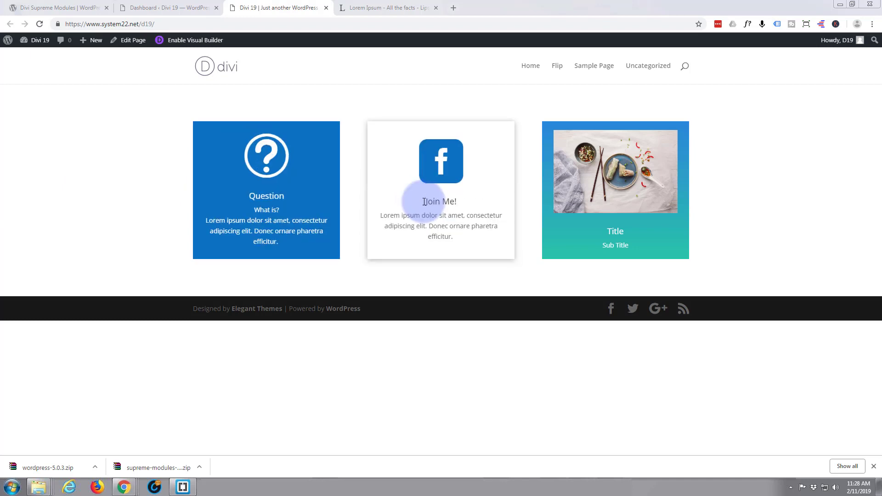
pyautogui.moveTo(591, 207)
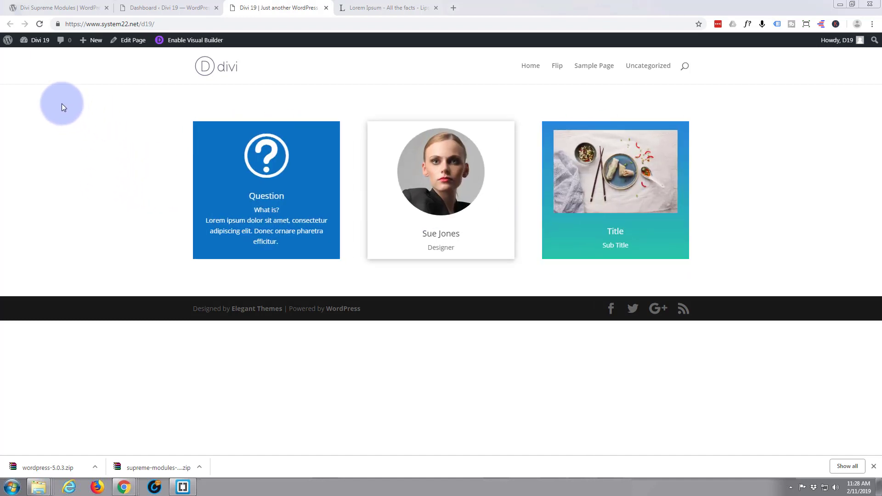
pyautogui.click(69, 8)
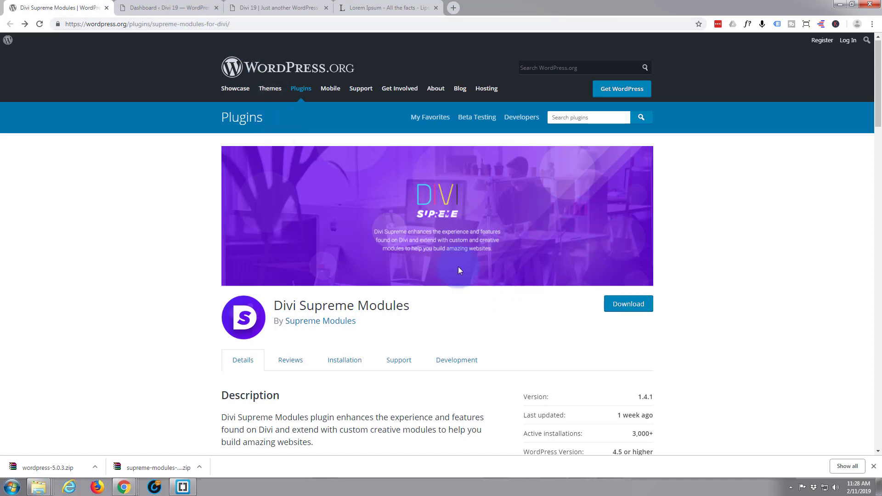
# Step: Search for "supreme modules" among the plugins that can be added to the WordPress site
pyautogui.click(164, 9)
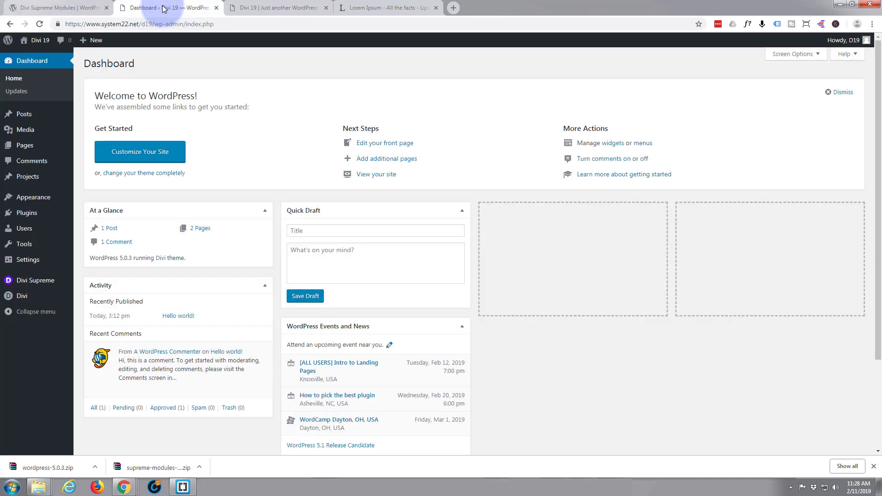
pyautogui.click(28, 215)
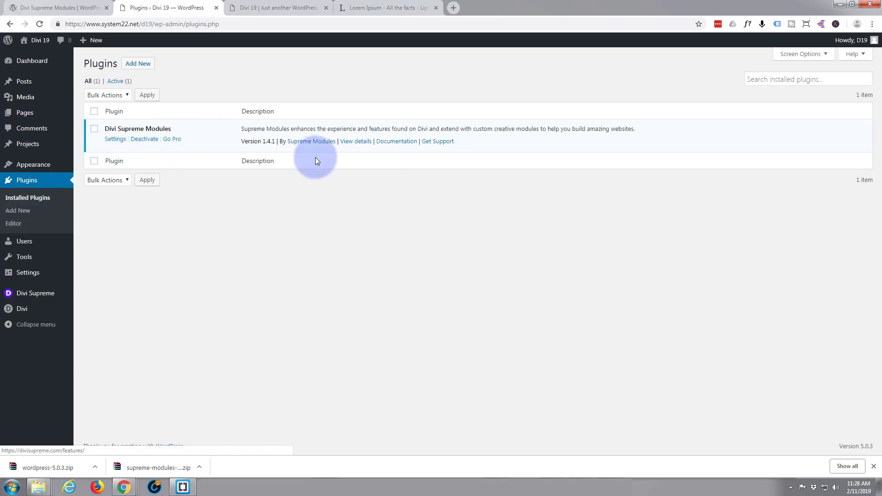
pyautogui.click(144, 64)
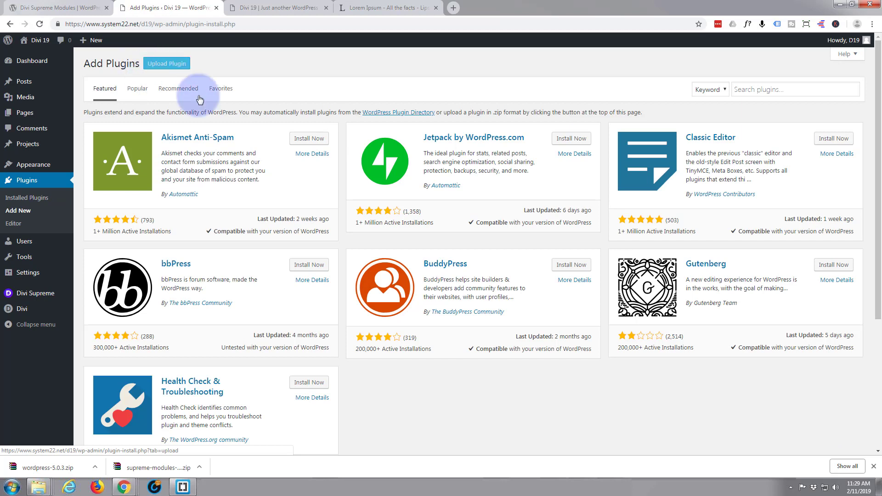
pyautogui.click(765, 92)
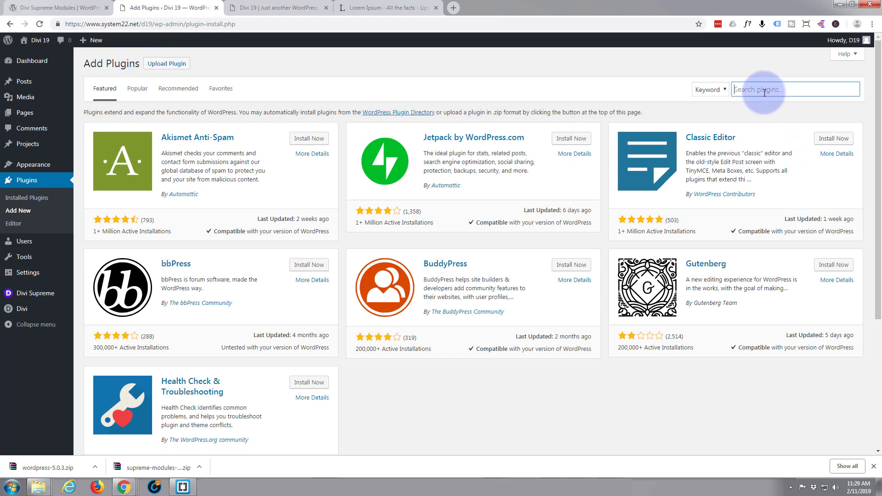
pyautogui.write('supreme')
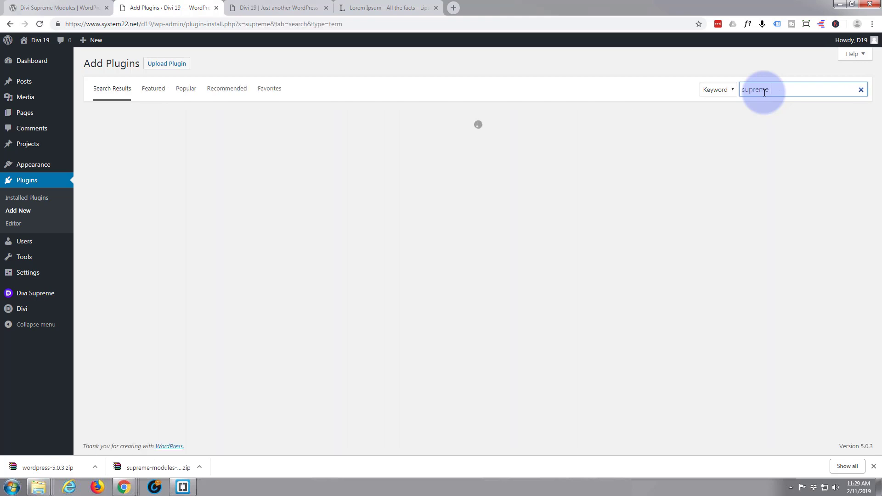
pyautogui.write(' modules')
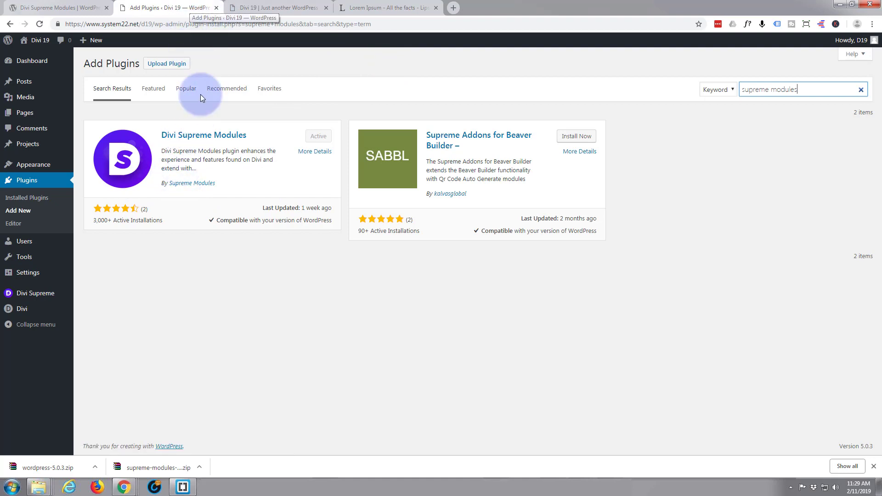
# Step: Enable the Visual Builder on the Divi 19 page and insert a row of three equal columns below the flip boxes
pyautogui.click(256, 7)
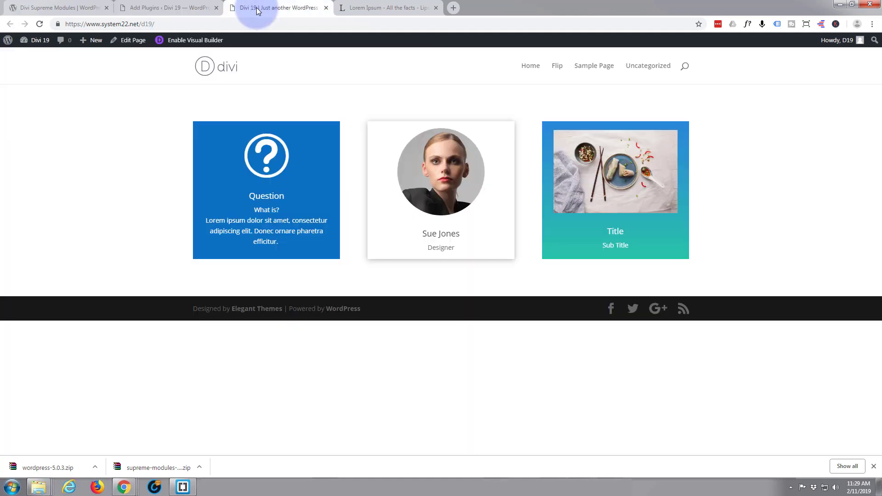
pyautogui.click(188, 40)
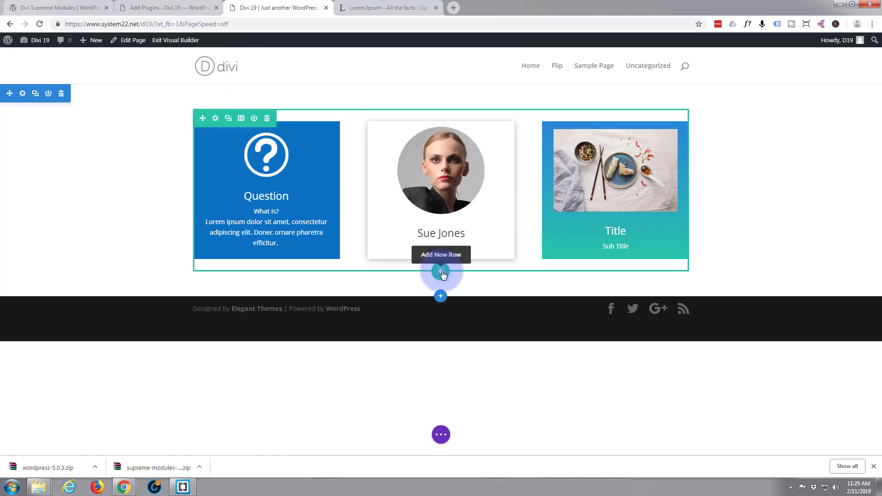
pyautogui.click(442, 273)
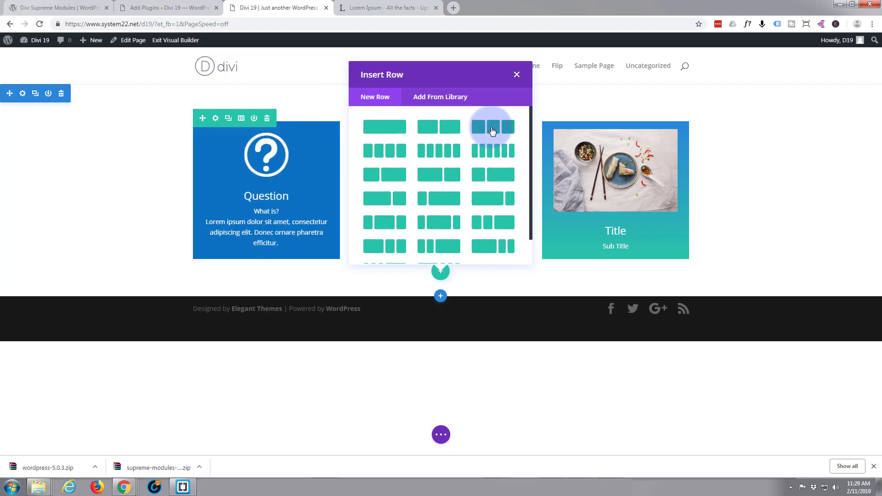
pyautogui.click(490, 129)
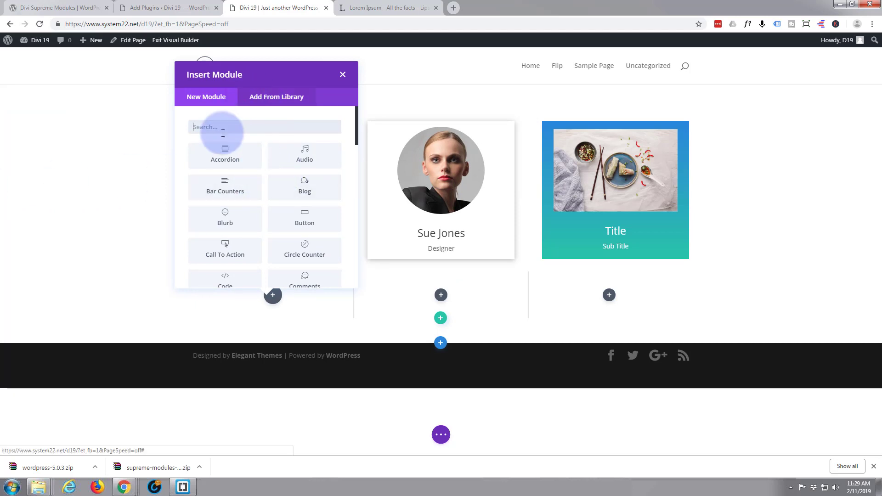
# Step: Add a Supreme Flipbox module to the first column of the new row
pyautogui.scroll(-5, 244, 175)
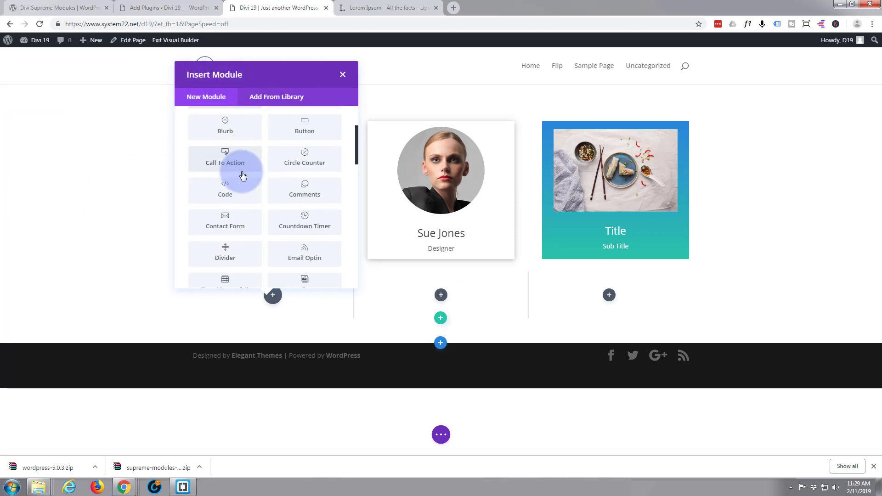
pyautogui.scroll(-8, 243, 175)
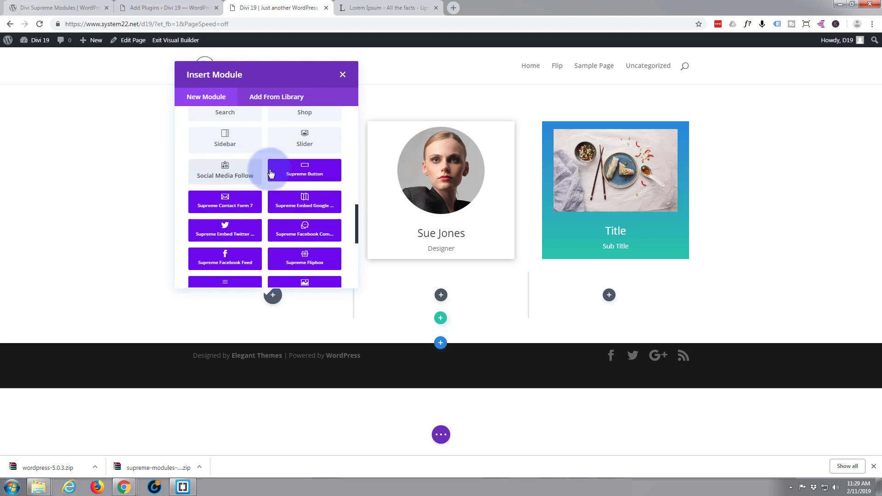
pyautogui.scroll(-5, 302, 176)
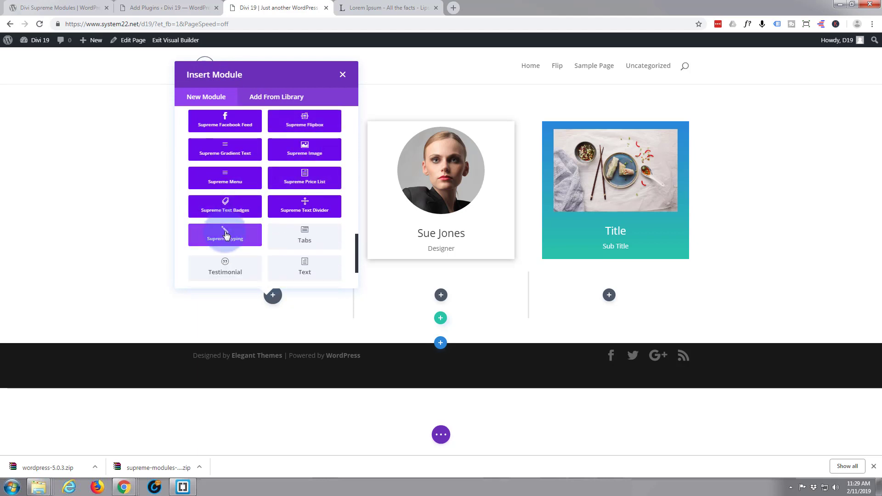
pyautogui.scroll(2, 226, 234)
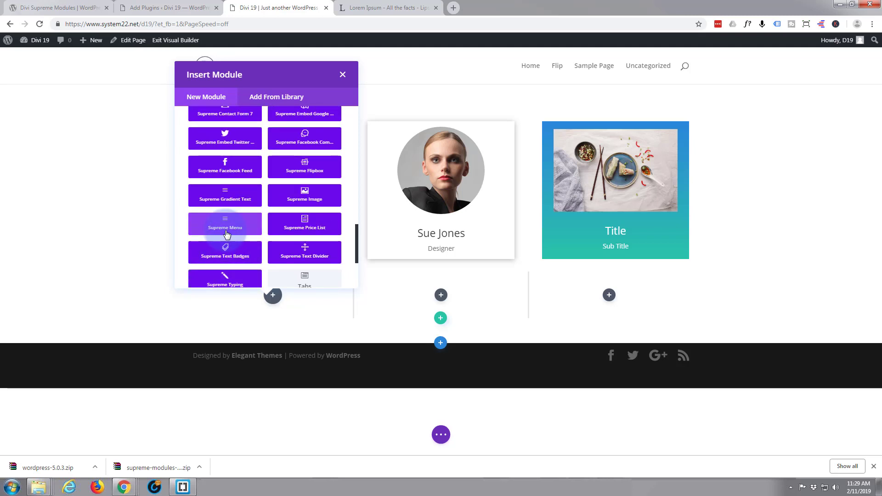
pyautogui.scroll(2, 226, 235)
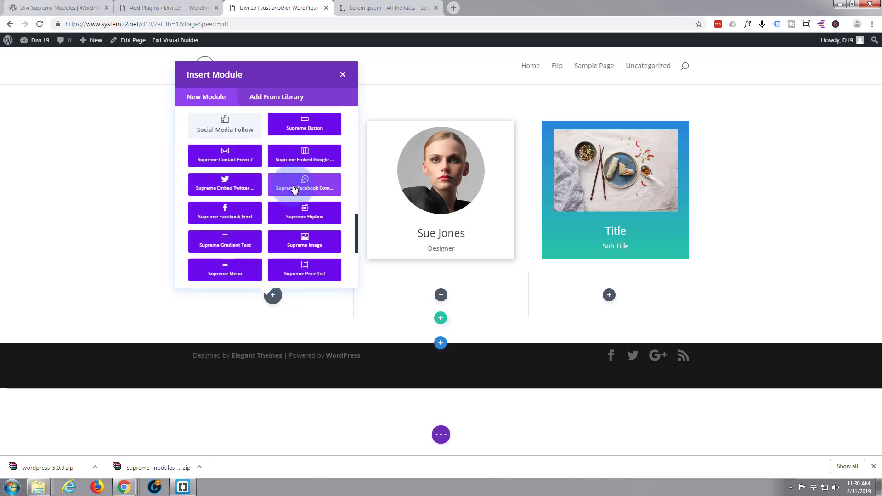
pyautogui.click(301, 216)
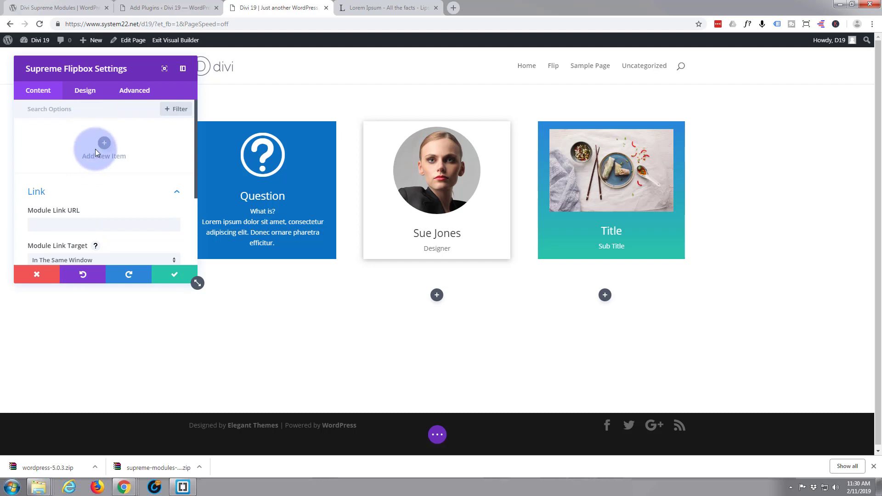
# Step: Add a new item to the flipbox with the title "Question" and the sub title "What is?"
pyautogui.scroll(-3, 96, 150)
pyautogui.scroll(3, 96, 158)
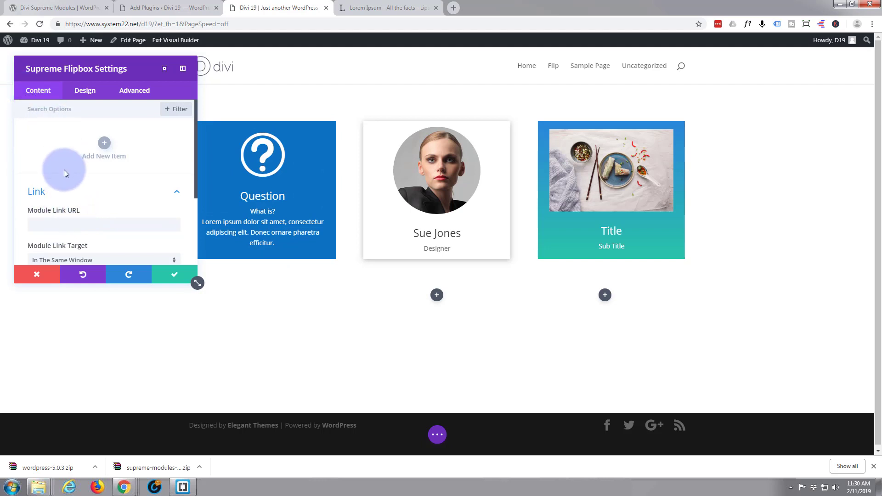
pyautogui.click(104, 145)
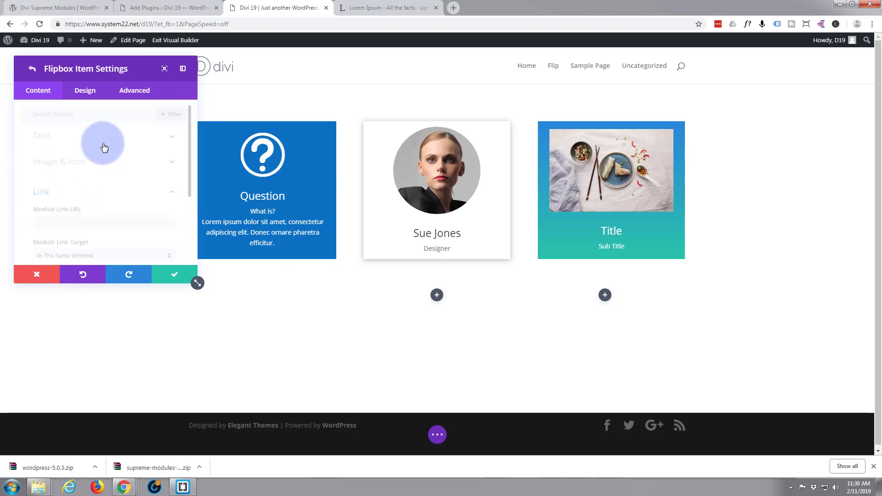
pyautogui.click(68, 138)
pyautogui.click(49, 165)
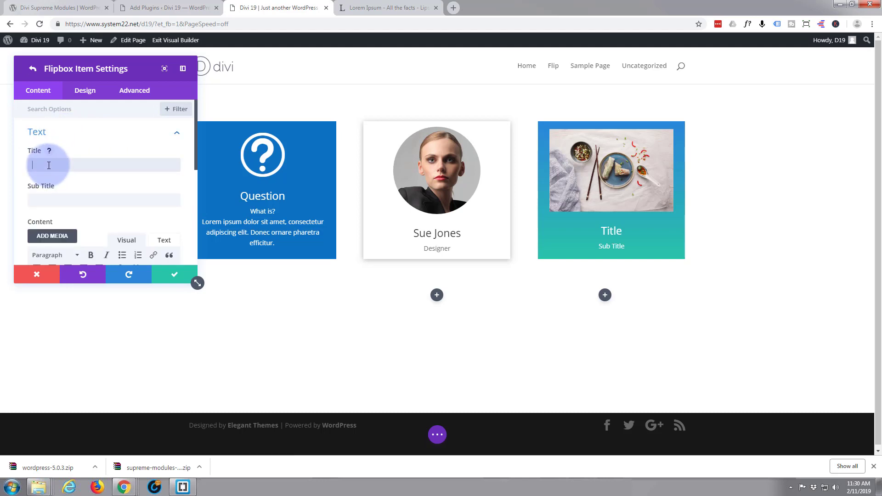
pyautogui.write('Question')
pyautogui.click(45, 204)
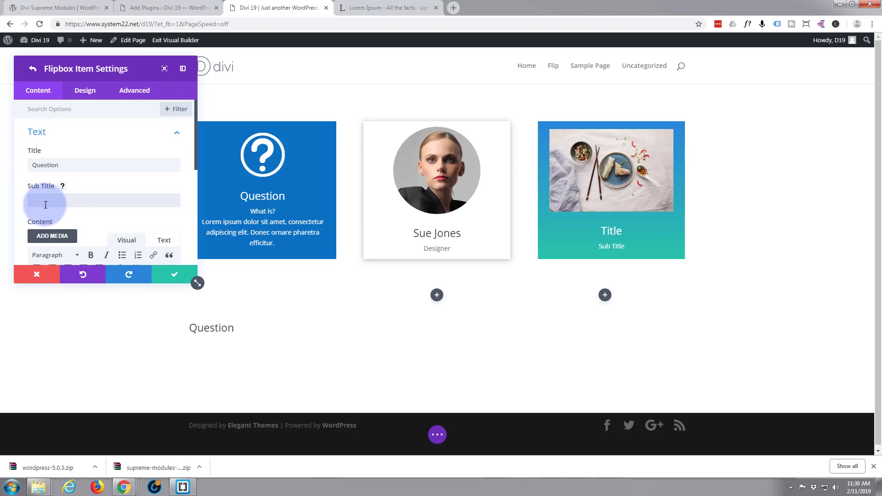
pyautogui.write('What ')
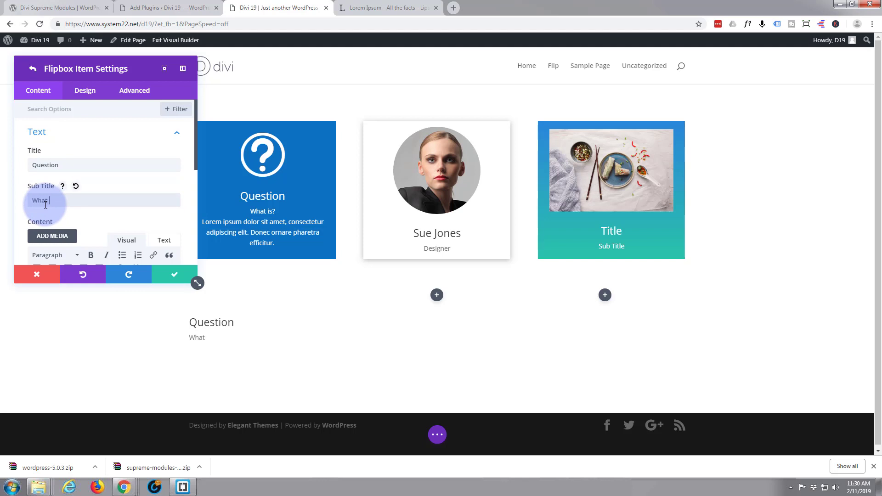
pyautogui.write('is')
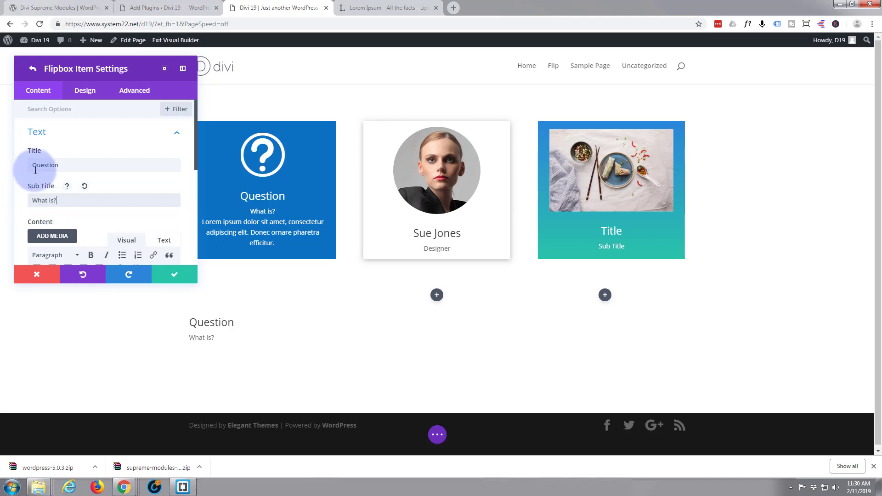
# Step: Copy the highlighted opening passage, through "magna blandit,", from the Lorem Ipsum page and paste it into the flipbox item's content
pyautogui.scroll(-1, 77, 184)
pyautogui.scroll(-1, 78, 188)
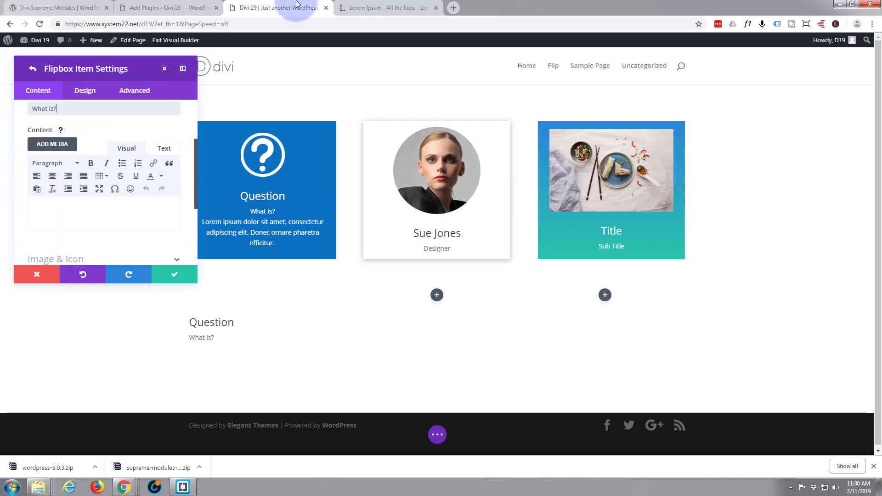
pyautogui.click(375, 8)
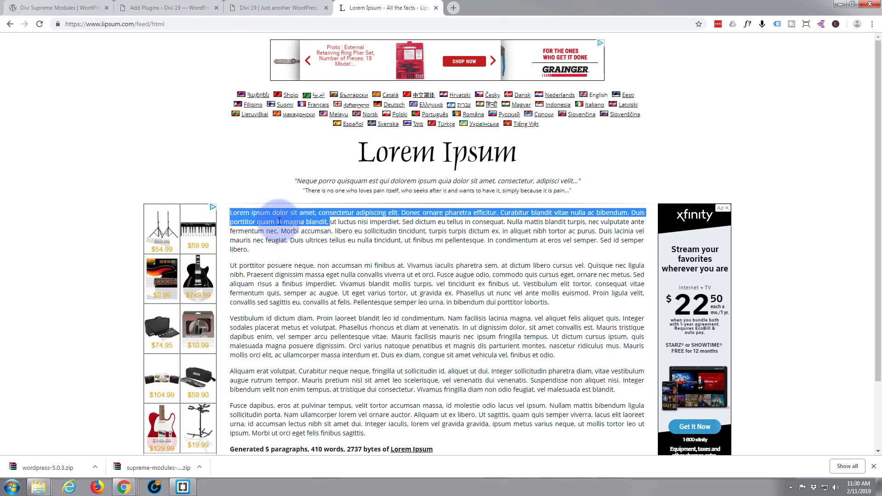
pyautogui.rightClick(265, 222)
pyautogui.click(290, 231)
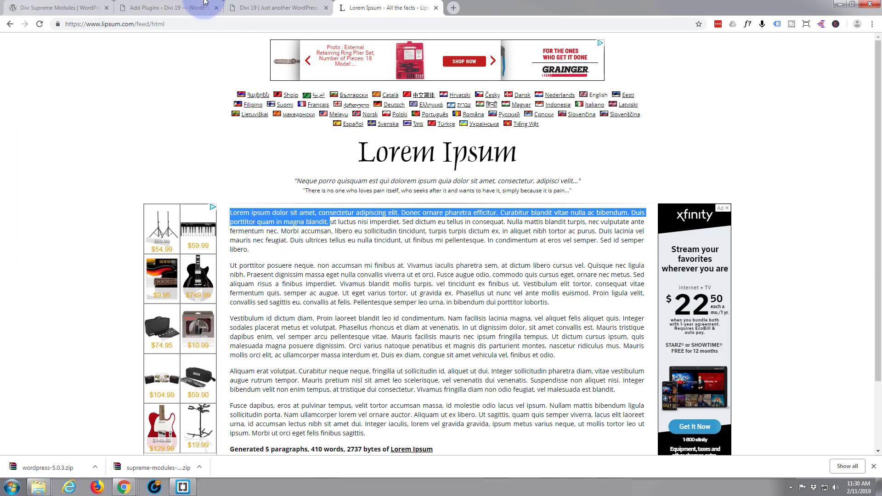
pyautogui.click(256, 8)
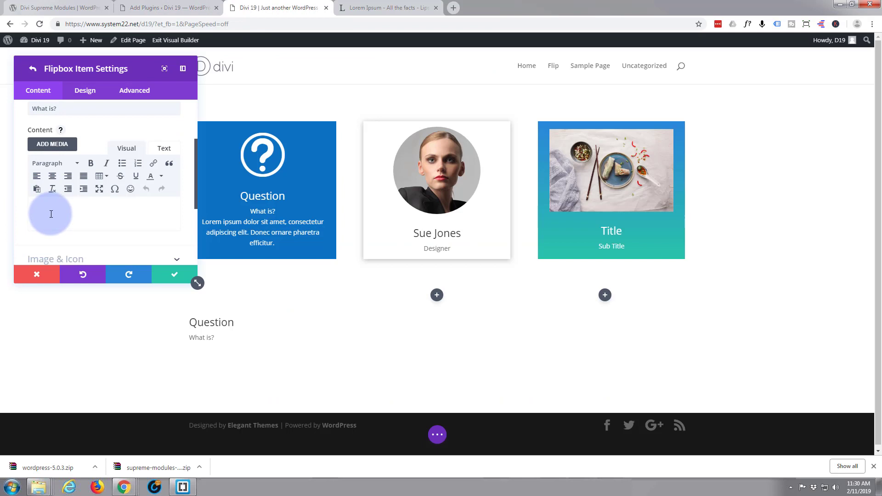
pyautogui.hotkey('ctrl', 'v')
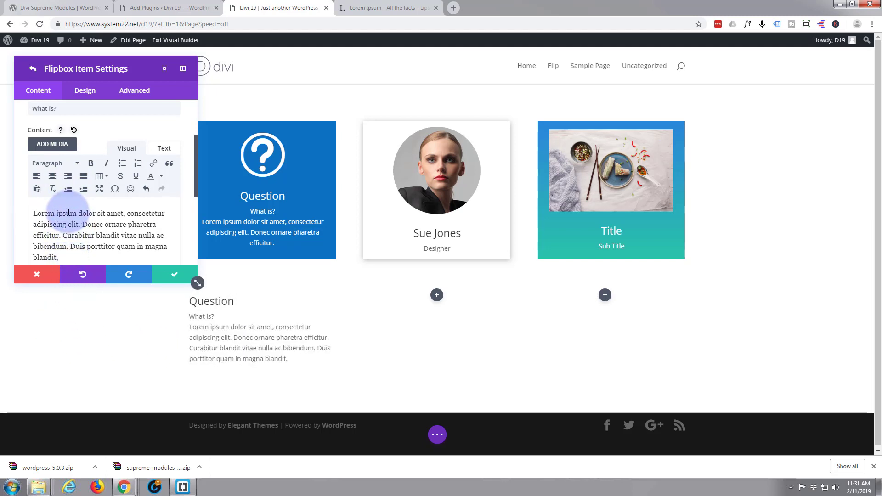
# Step: Enable the icon option for the flipbox item and choose the outlined question mark in a circle as its icon
pyautogui.scroll(-3, 69, 213)
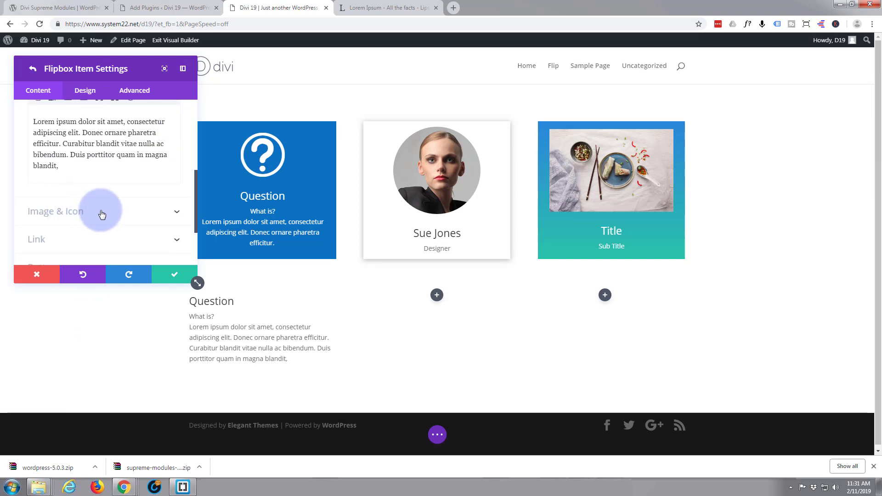
pyautogui.scroll(-2, 98, 213)
pyautogui.scroll(3, 103, 214)
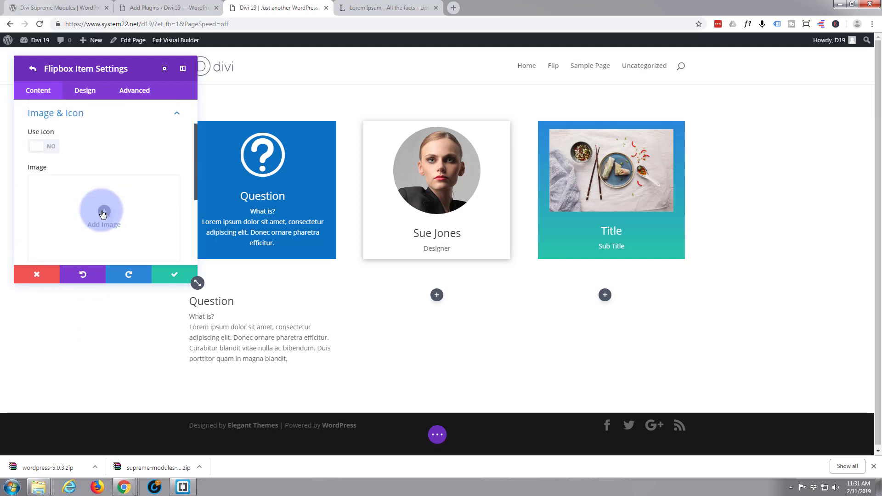
pyautogui.click(51, 147)
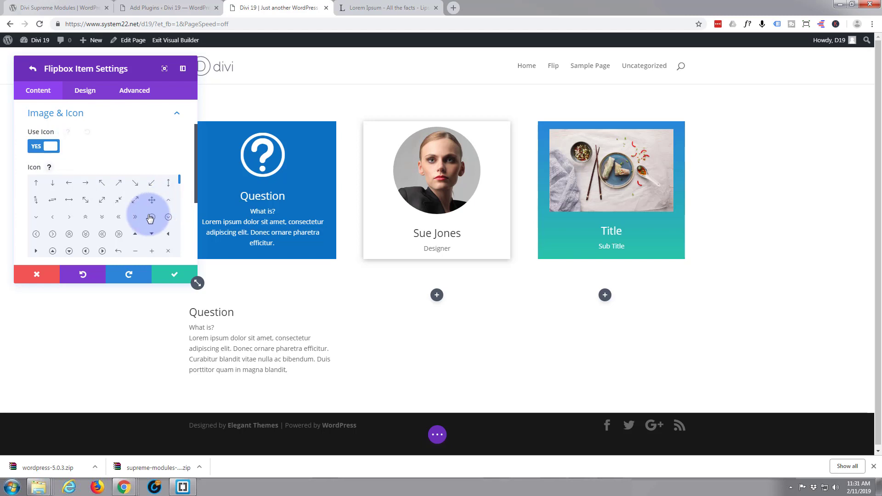
pyautogui.scroll(-1, 150, 218)
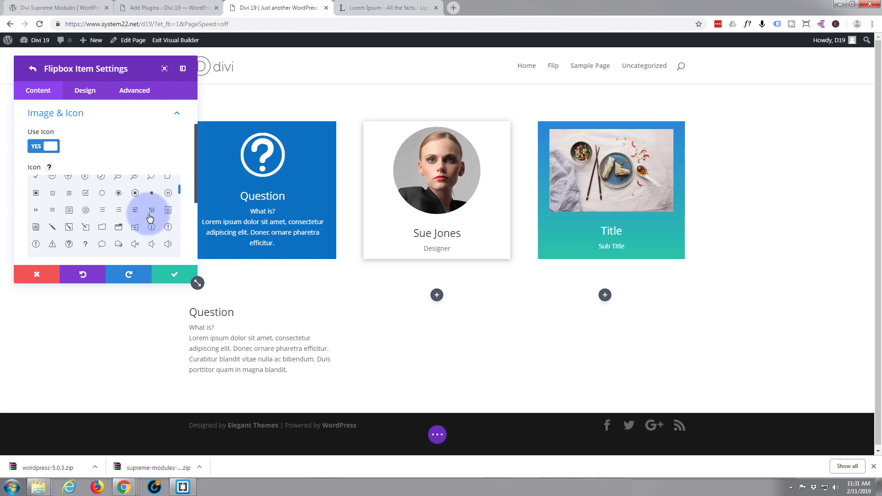
pyautogui.scroll(-1, 149, 219)
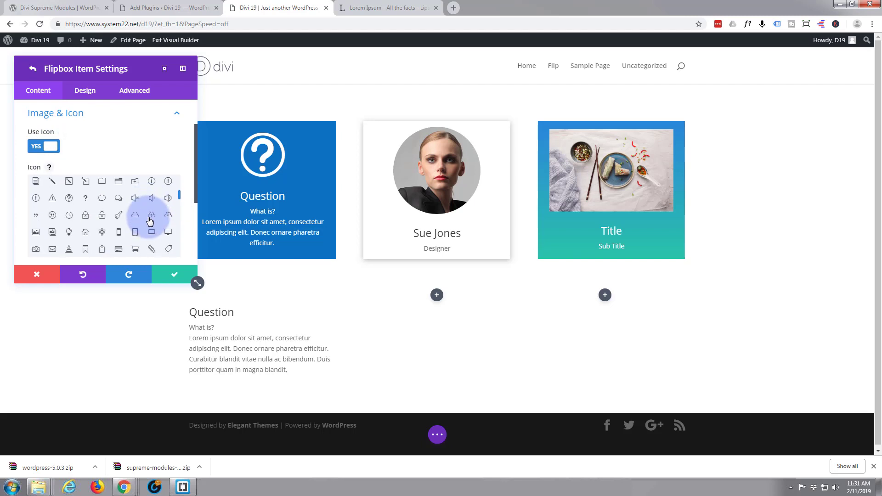
pyautogui.scroll(-1, 149, 221)
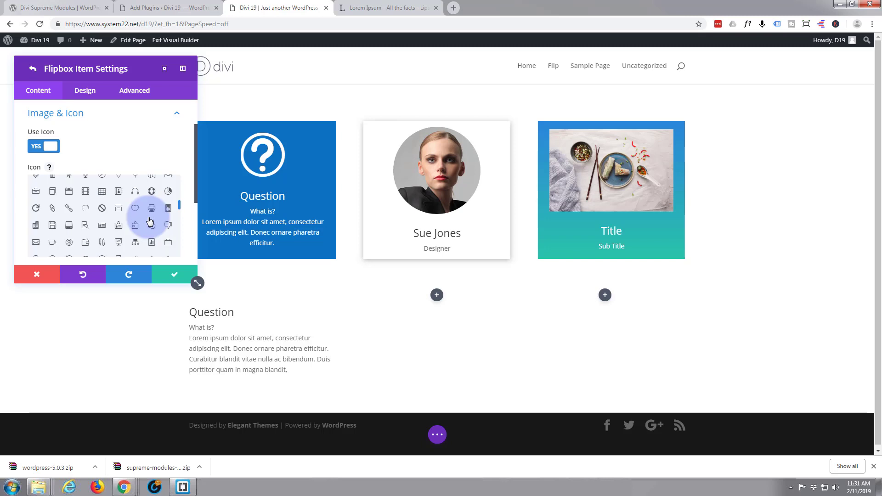
pyautogui.scroll(-2, 149, 221)
pyautogui.scroll(-5, 150, 222)
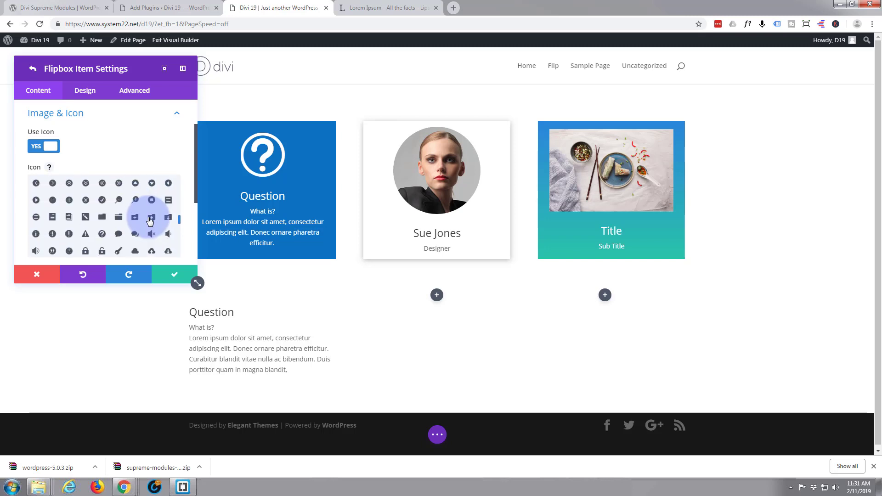
pyautogui.scroll(5, 150, 222)
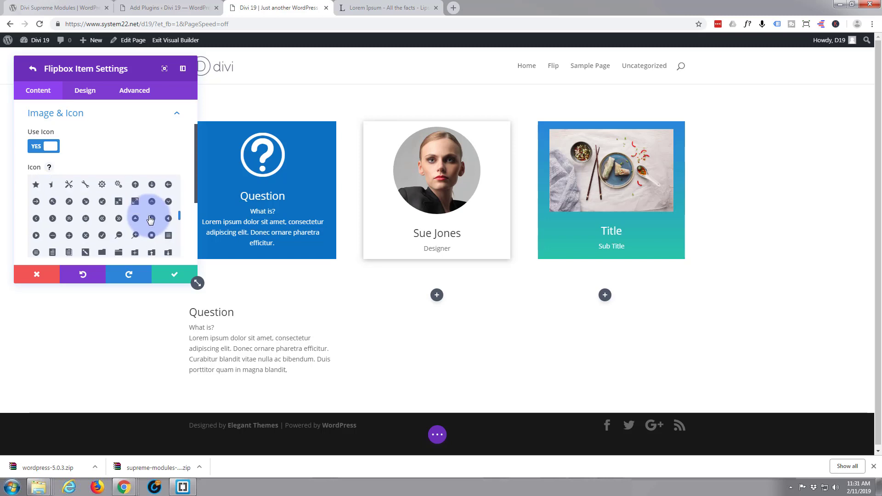
pyautogui.scroll(3, 150, 219)
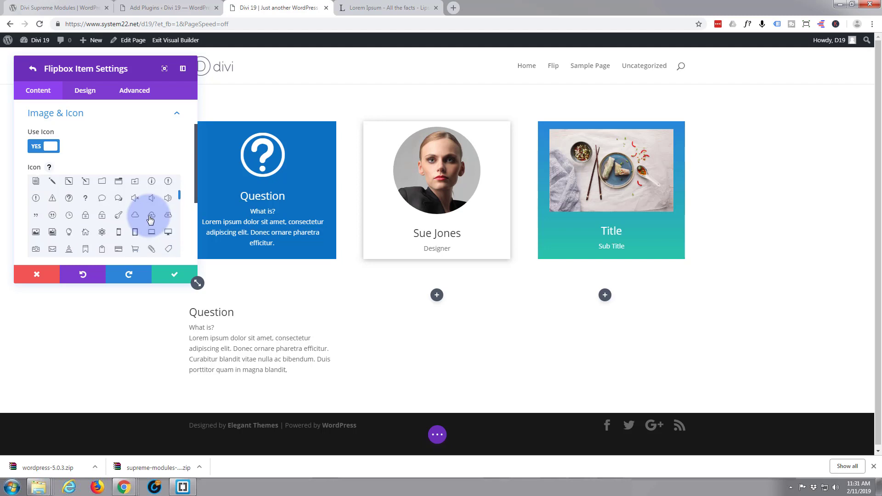
pyautogui.click(69, 198)
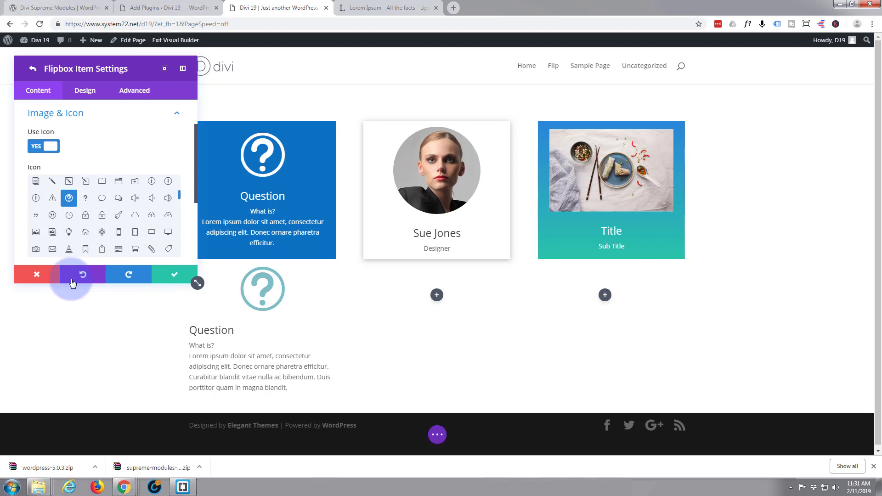
# Step: Give the flipbox item a solid blue background color, #0c71c3
pyautogui.click(80, 94)
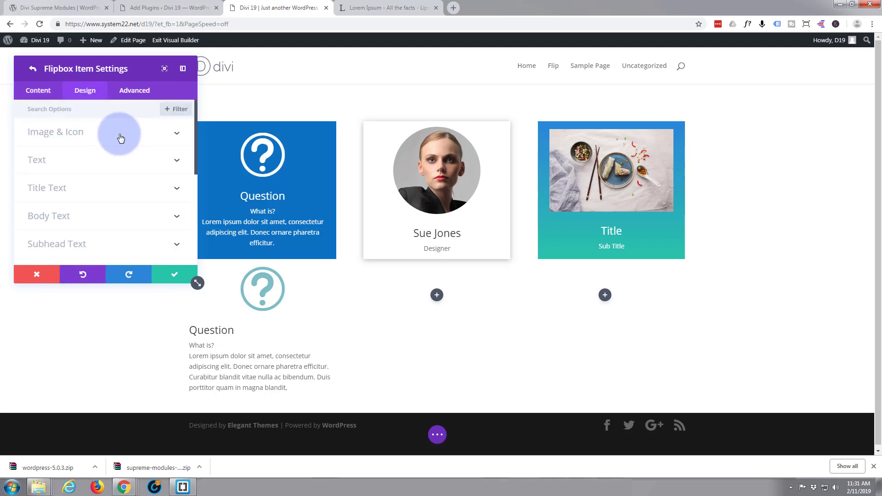
pyautogui.click(31, 95)
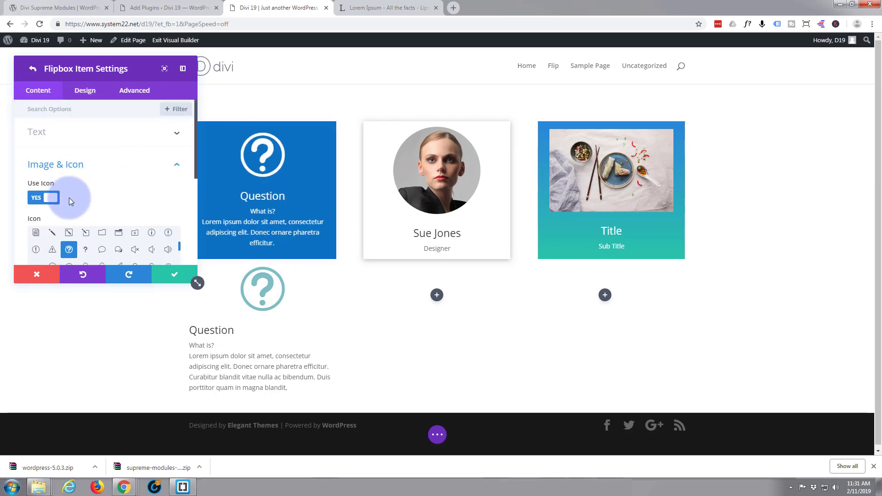
pyautogui.scroll(-5, 67, 188)
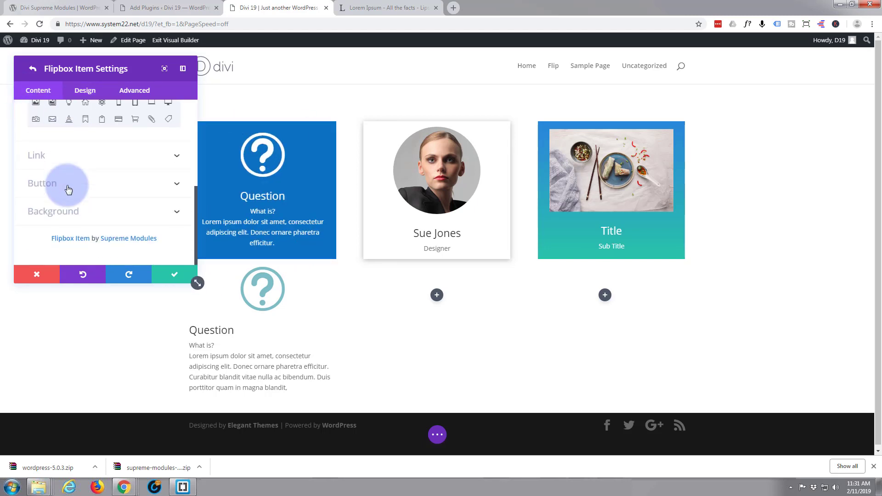
pyautogui.click(95, 212)
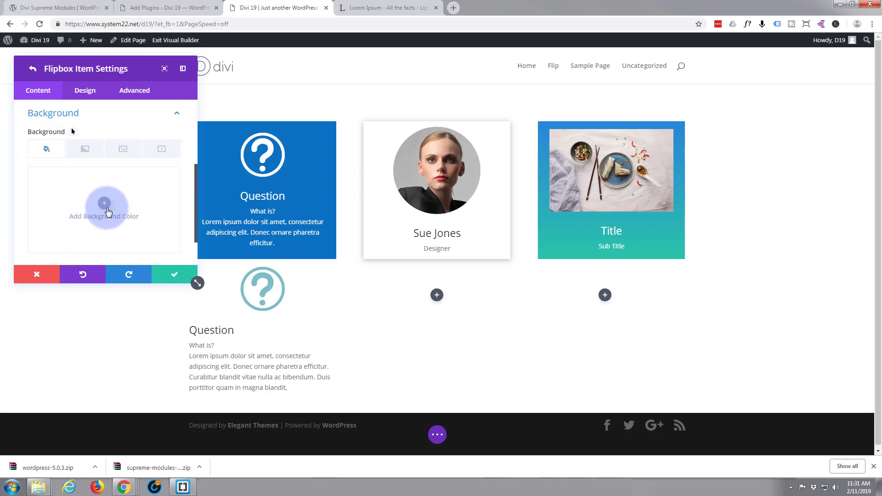
pyautogui.click(103, 202)
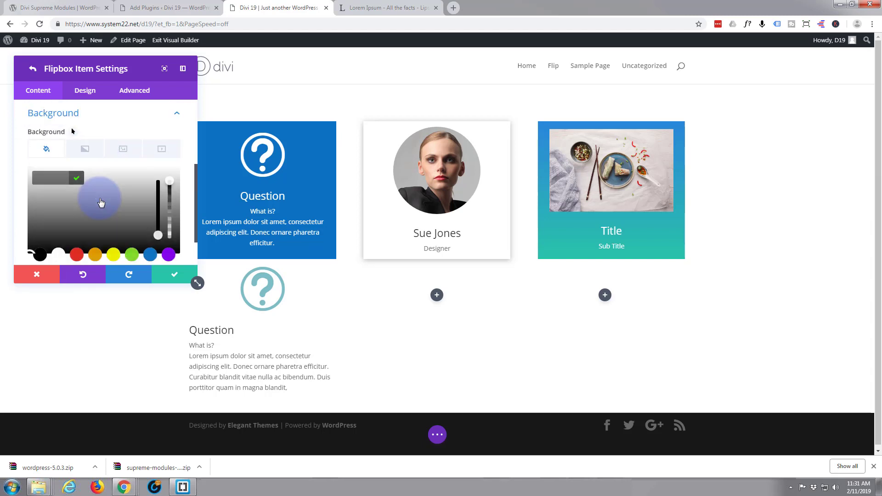
pyautogui.click(147, 257)
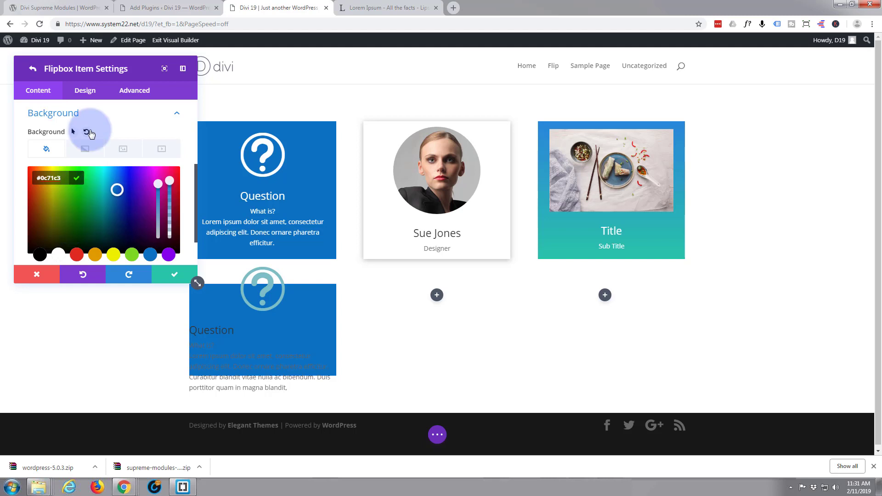
# Step: Set the flipbox item's icon color to white
pyautogui.click(84, 92)
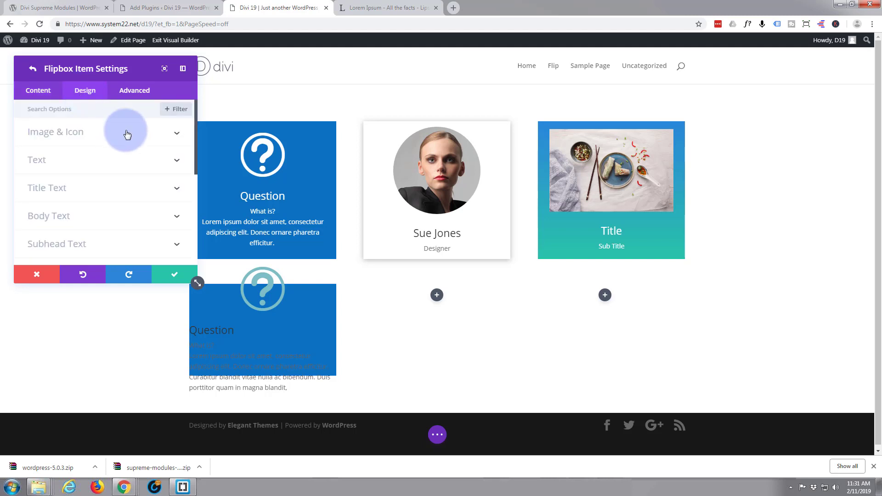
pyautogui.click(128, 135)
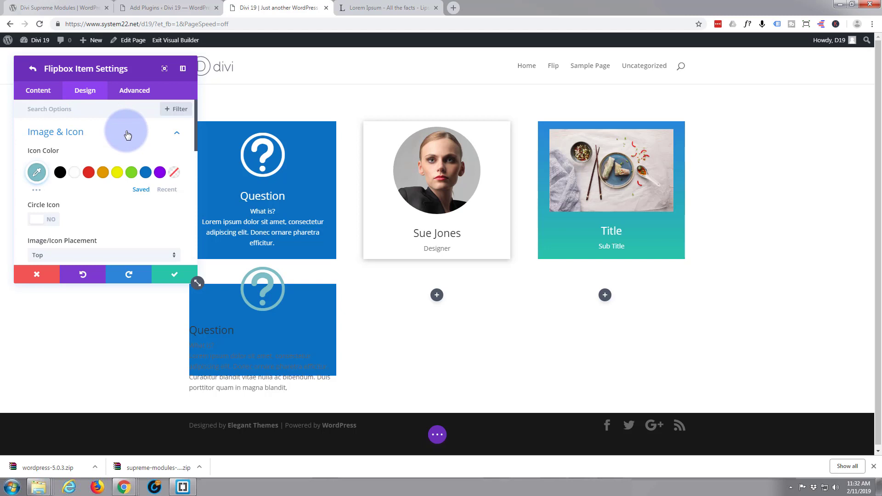
pyautogui.click(74, 178)
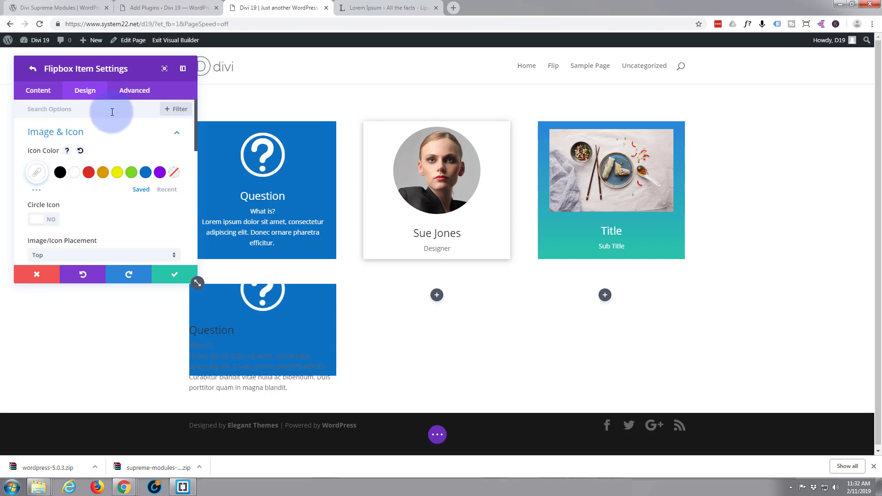
# Step: Center the flipbox item's text orientation and set its text color to Light
pyautogui.scroll(-1, 99, 169)
pyautogui.scroll(-3, 98, 167)
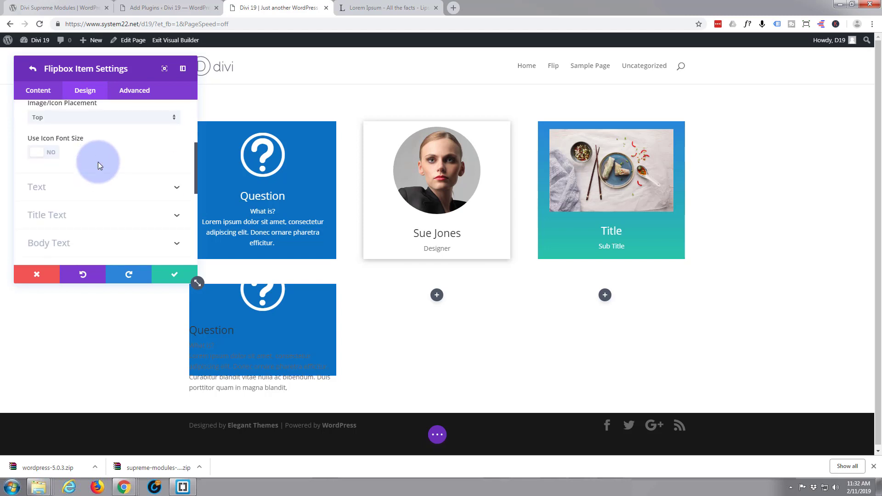
pyautogui.click(83, 189)
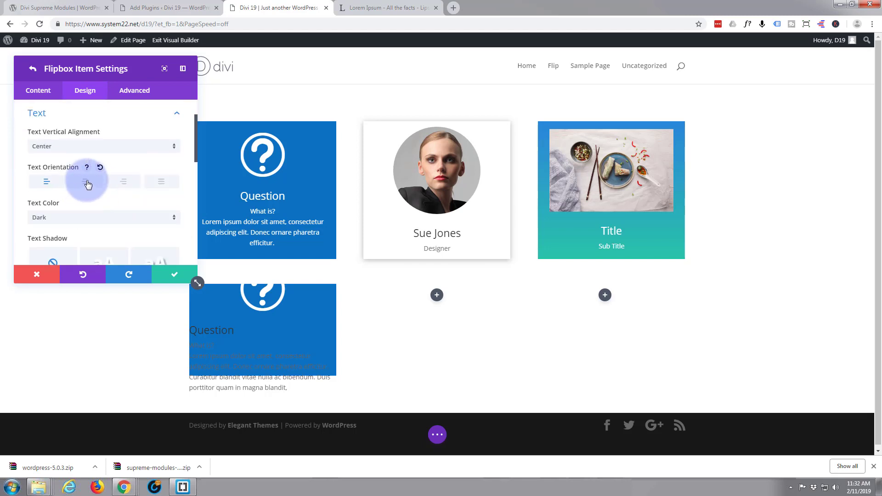
pyautogui.click(86, 182)
pyautogui.scroll(-5, 89, 184)
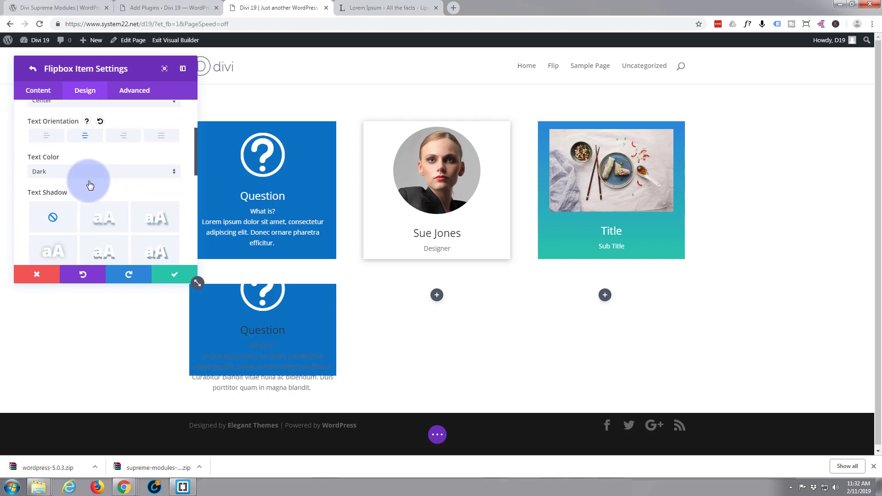
pyautogui.scroll(5, 90, 184)
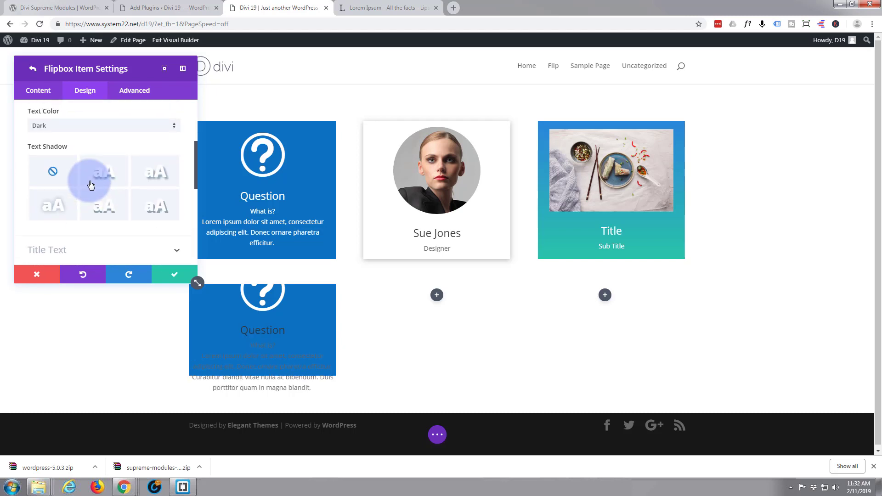
pyautogui.scroll(1, 107, 192)
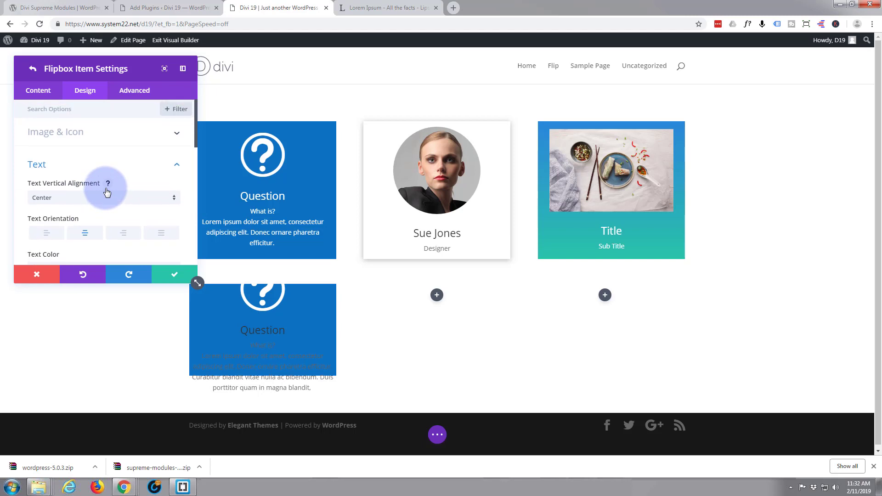
pyautogui.scroll(-2, 105, 188)
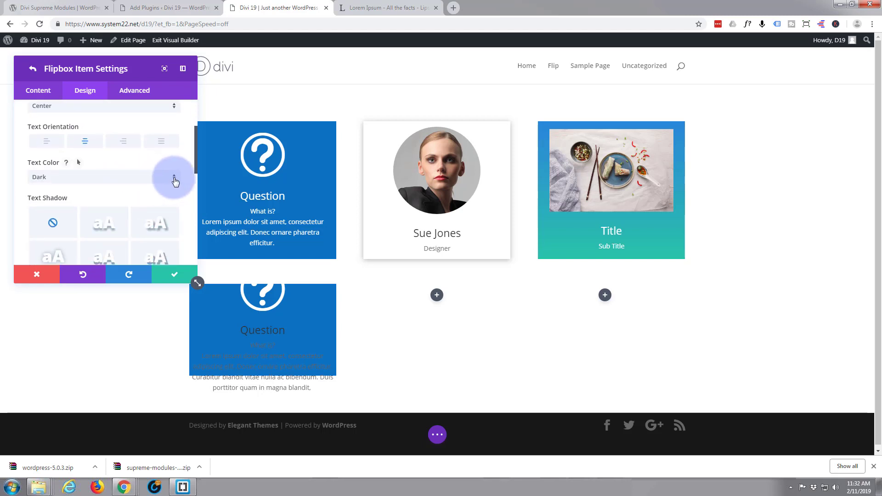
pyautogui.click(174, 179)
pyautogui.click(88, 186)
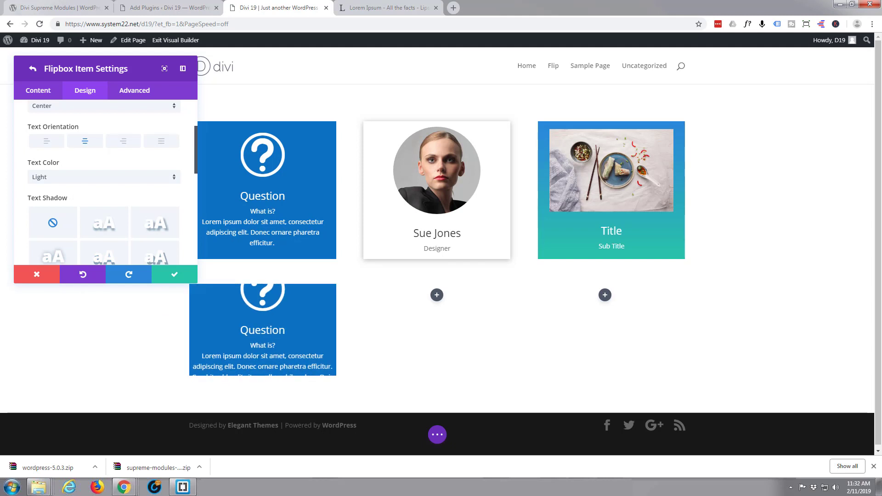
# Step: Add the custom CSS height:300px to the flipbox item's main element
pyautogui.click(137, 91)
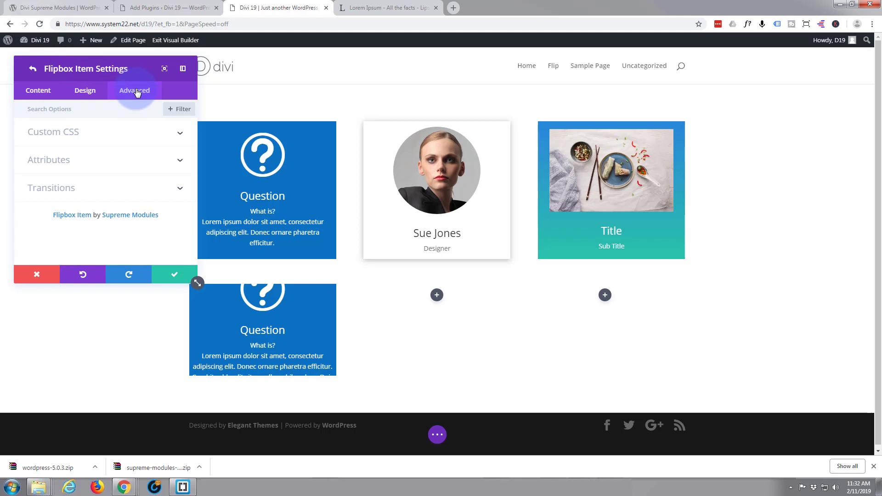
pyautogui.click(118, 138)
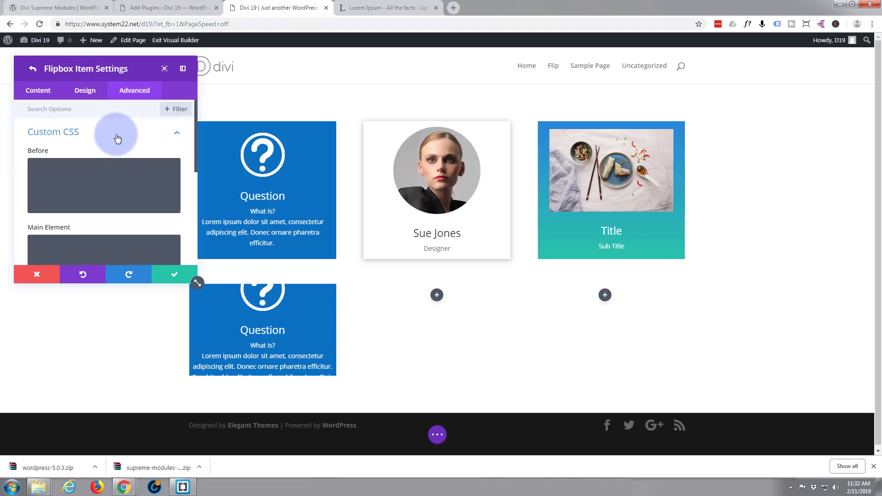
pyautogui.scroll(-1, 48, 203)
pyautogui.click(48, 203)
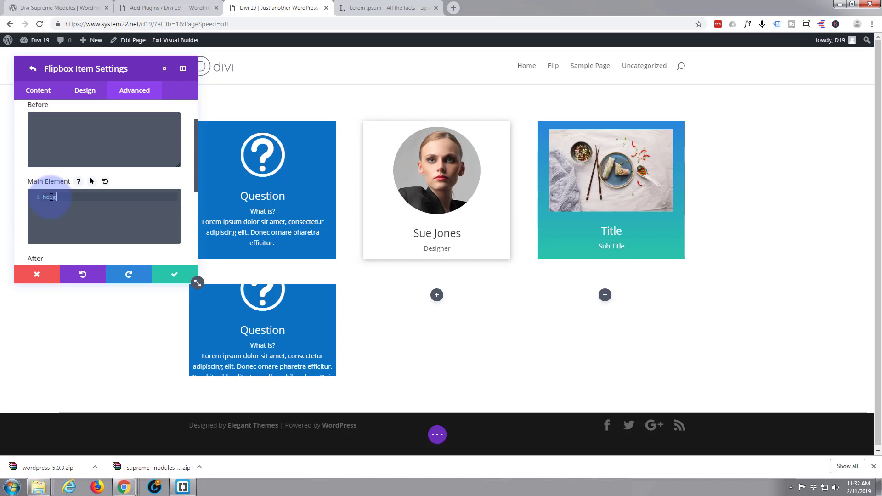
pyautogui.write('height:300')
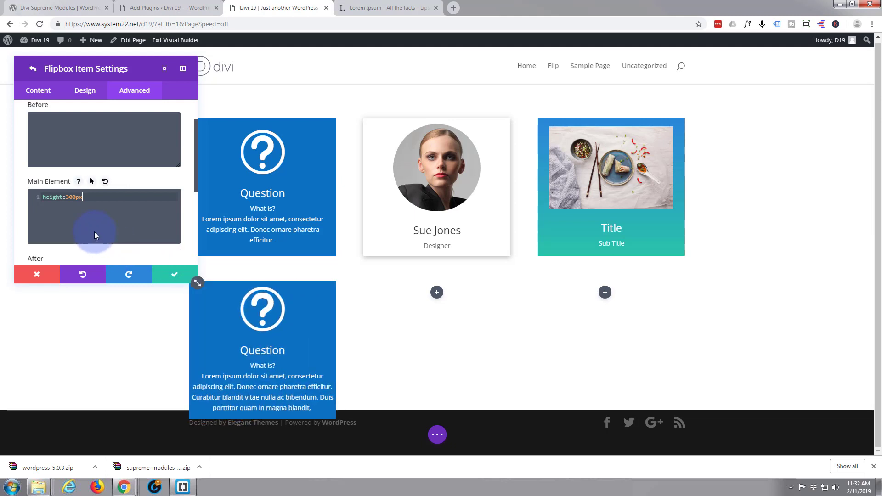
# Step: Set the flipbox item's custom padding to 25px on the top, bottom, left and right
pyautogui.click(90, 92)
pyautogui.scroll(-3, 98, 220)
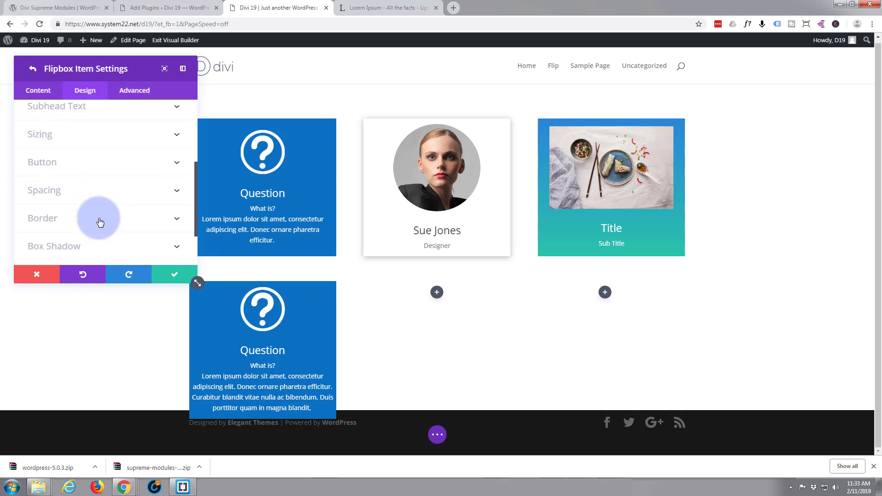
pyautogui.click(107, 190)
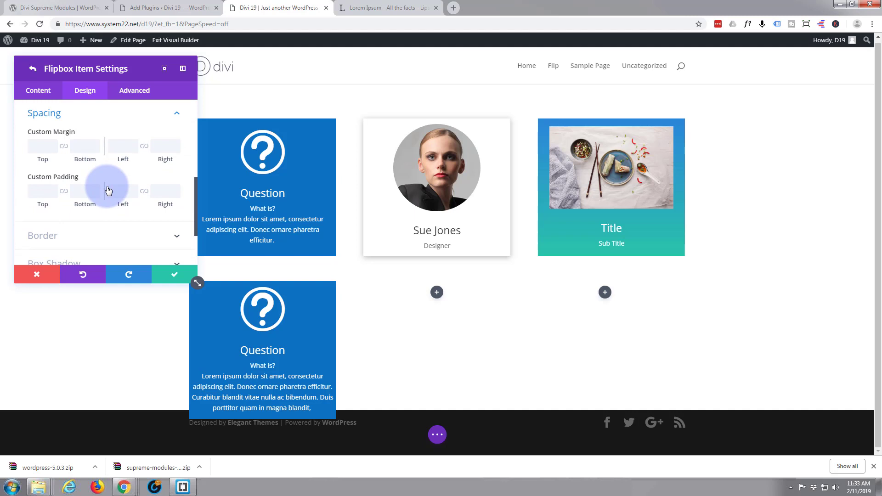
pyautogui.click(44, 190)
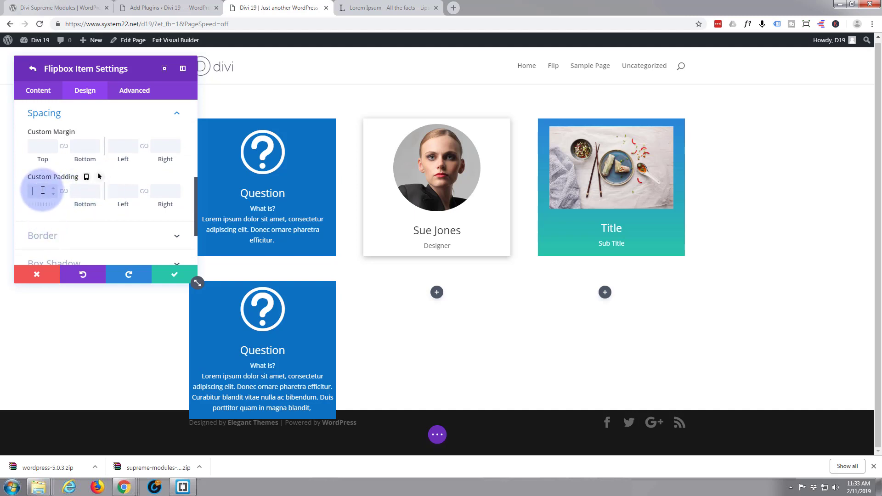
pyautogui.write('25')
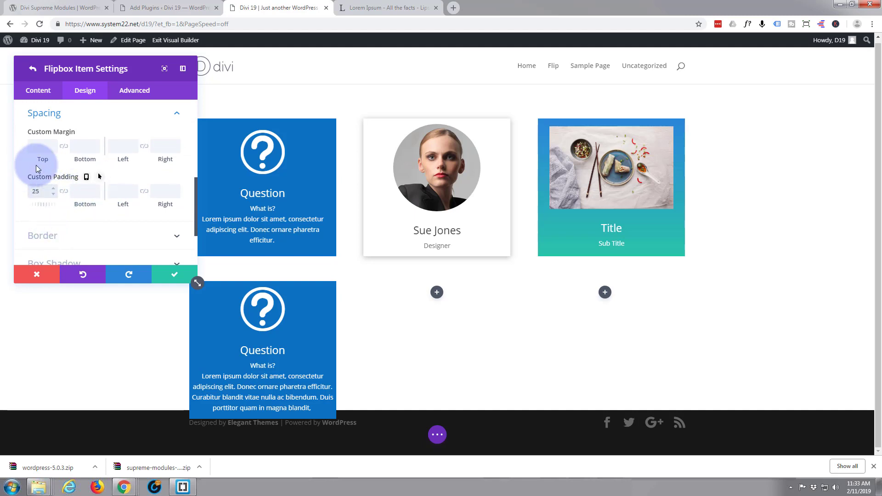
pyautogui.click(63, 191)
pyautogui.click(119, 190)
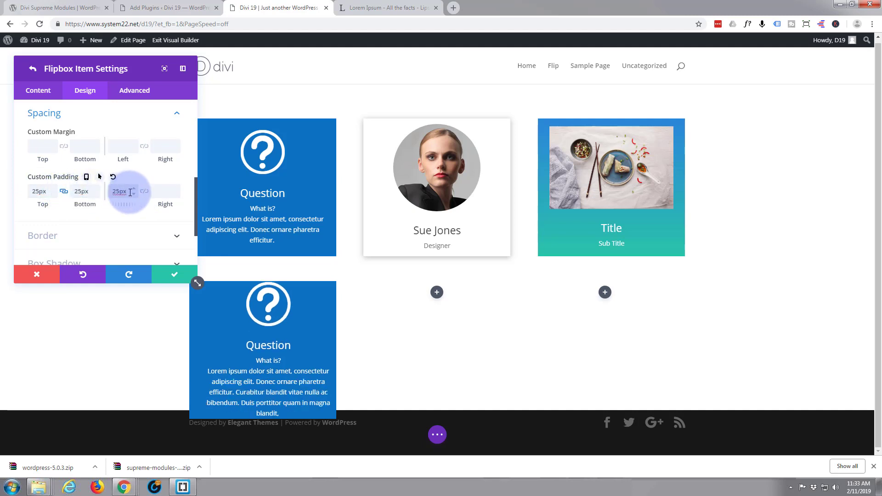
pyautogui.click(144, 193)
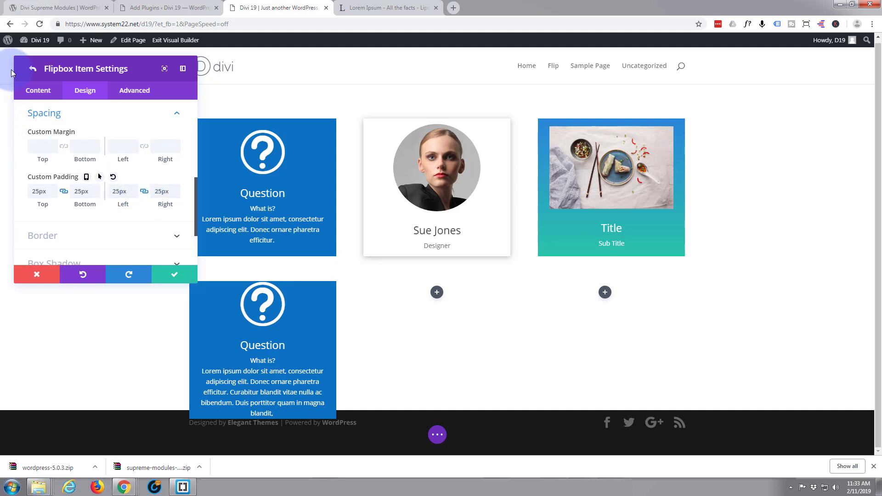
# Step: Shorten the item's body text by deleting everything from "Curabitur blandit" onward, and save the flipbox item
pyautogui.click(40, 92)
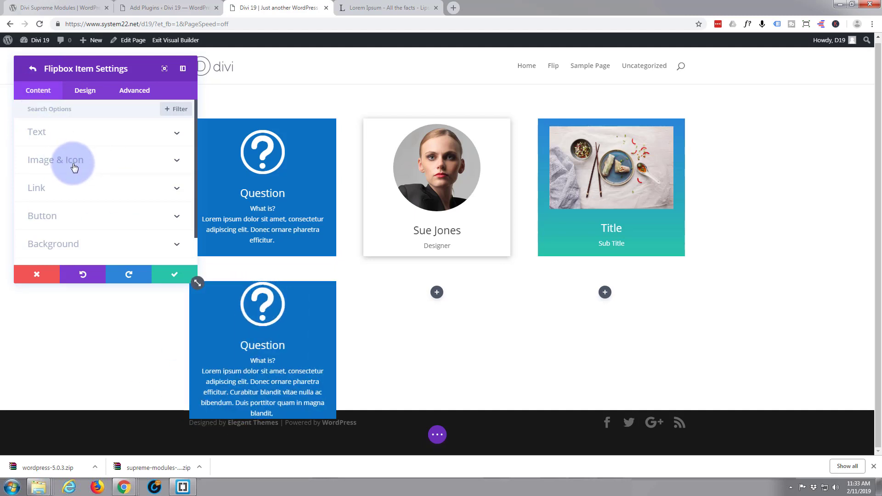
pyautogui.scroll(-1, 75, 166)
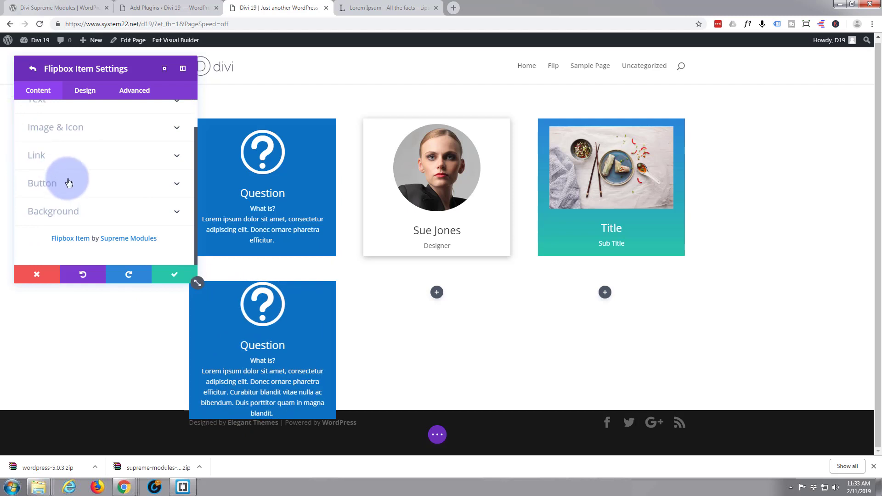
pyautogui.scroll(2, 64, 169)
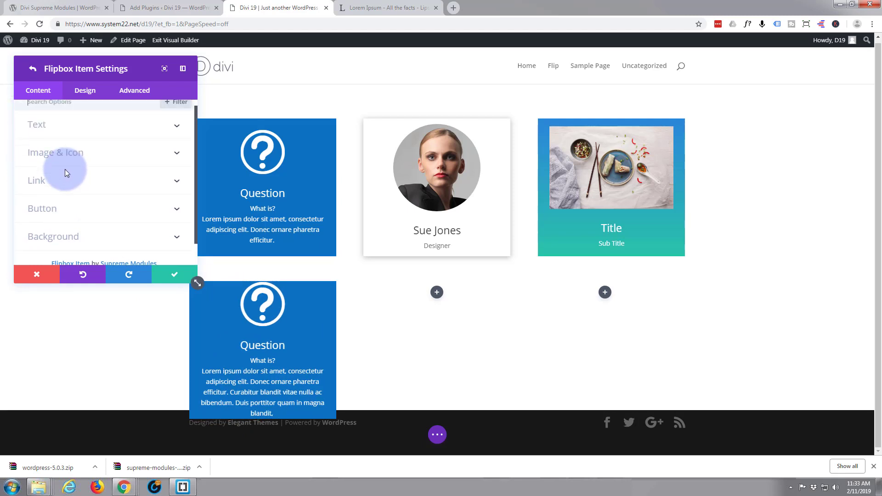
pyautogui.click(68, 134)
pyautogui.scroll(-3, 68, 147)
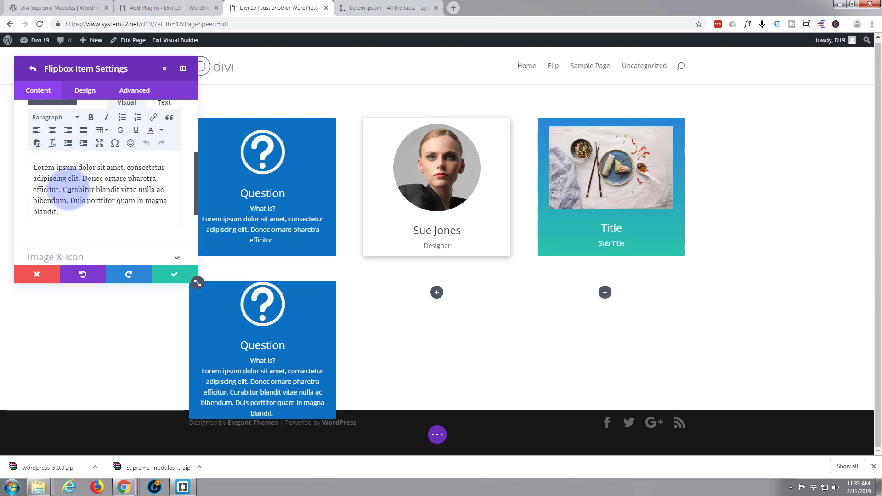
pyautogui.moveTo(63, 189); pyautogui.dragTo(81, 212)
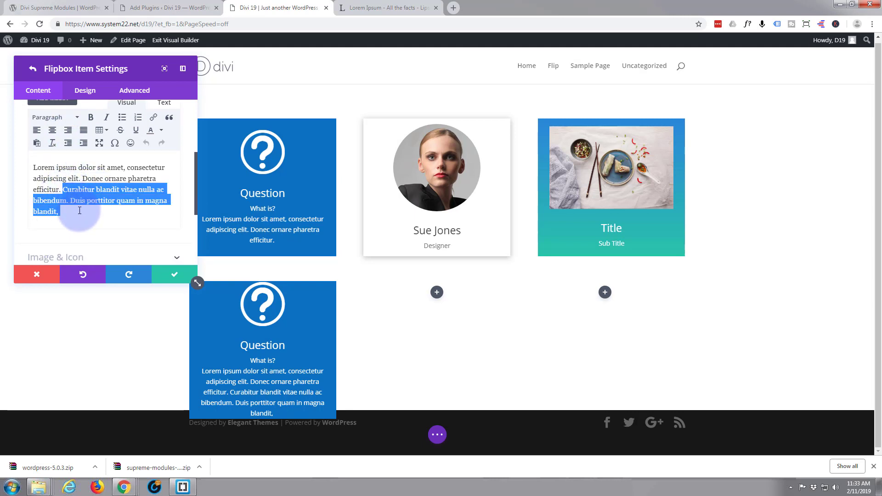
pyautogui.press('BackSpace')
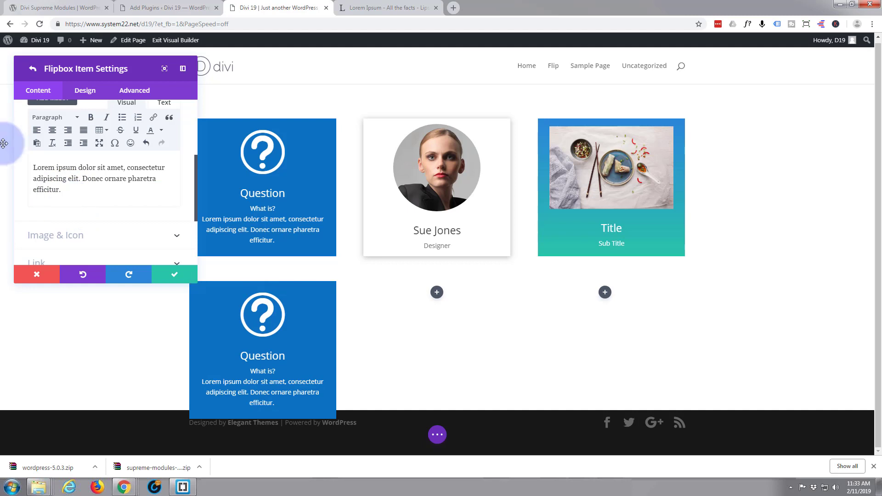
pyautogui.moveTo(244, 161)
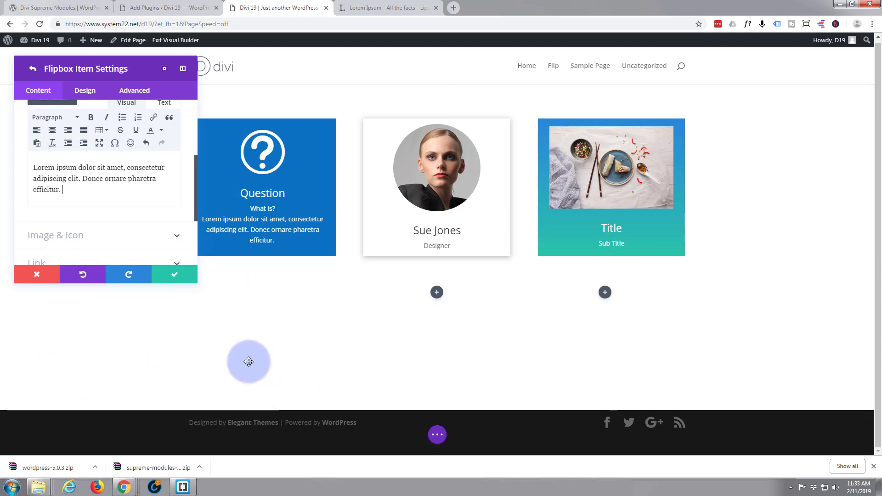
pyautogui.scroll(-1, 112, 203)
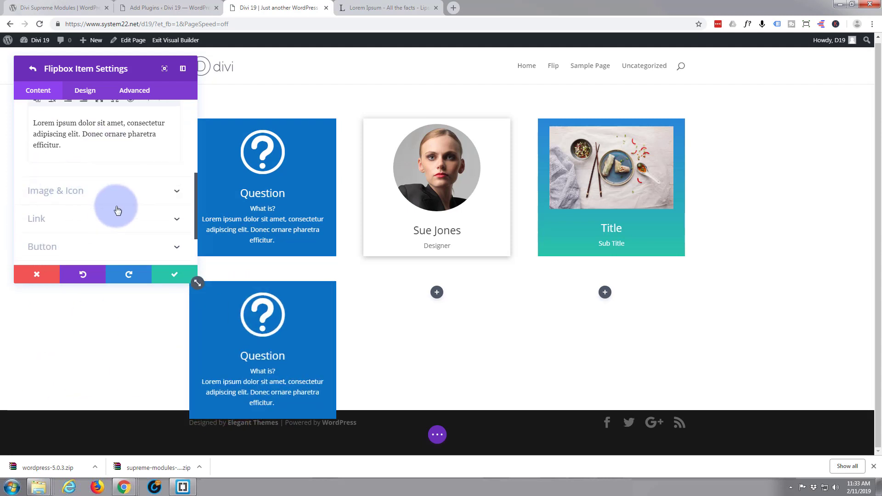
pyautogui.click(174, 272)
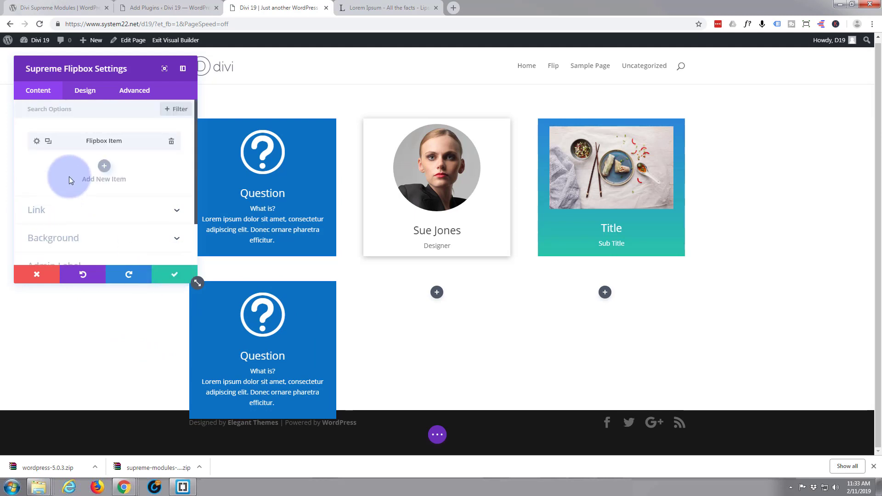
# Step: Duplicate the flipbox item and change the copy's title to "Answer" and its subtitle to "It is..."
pyautogui.click(48, 142)
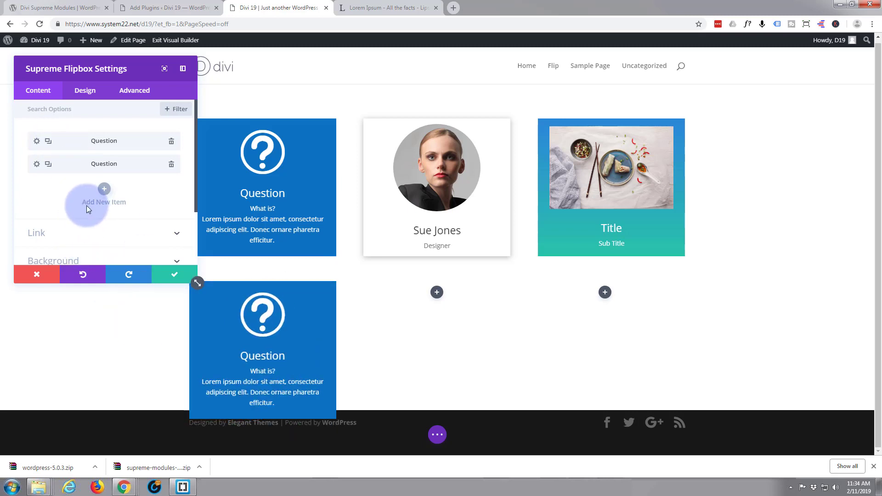
pyautogui.click(36, 164)
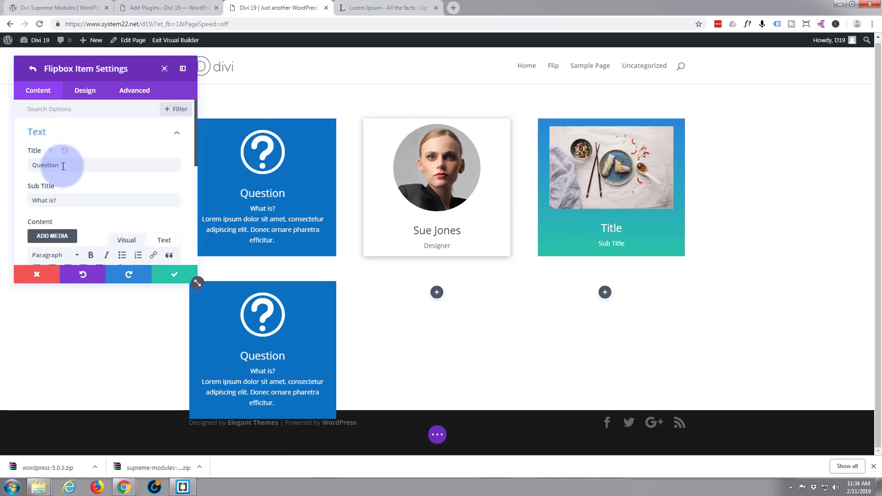
pyautogui.moveTo(63, 166); pyautogui.dragTo(11, 175)
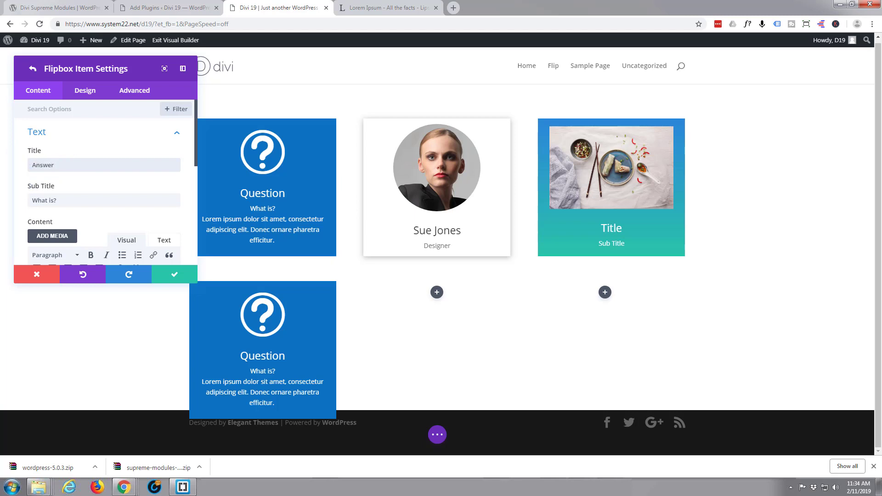
pyautogui.moveTo(56, 201); pyautogui.dragTo(8, 195)
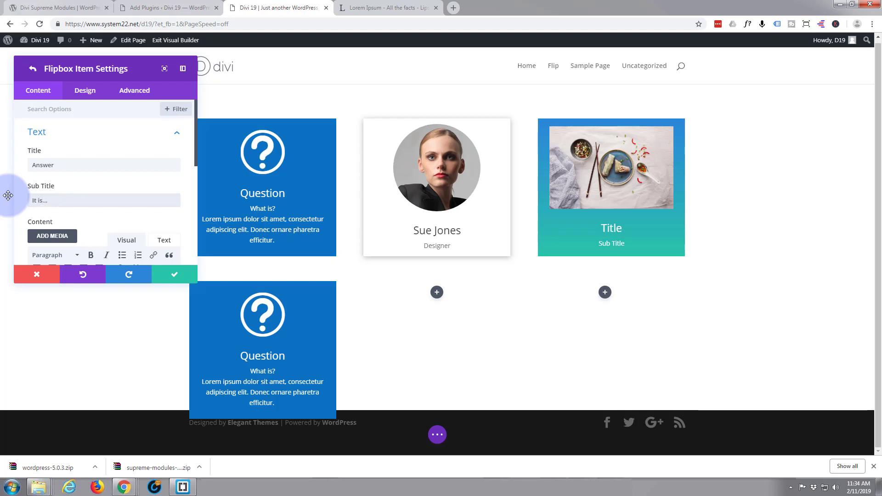
# Step: Replace the duplicated item's background color with the solid green #7cda24
pyautogui.scroll(-3, 125, 224)
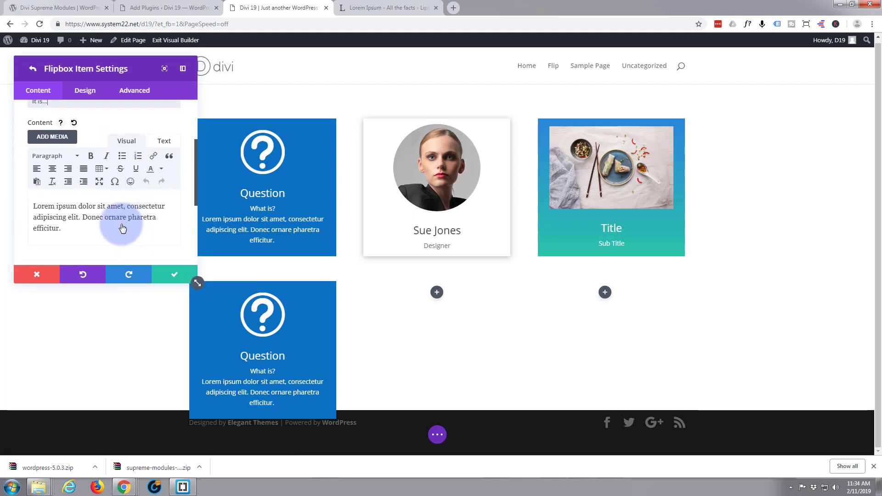
pyautogui.scroll(-5, 65, 165)
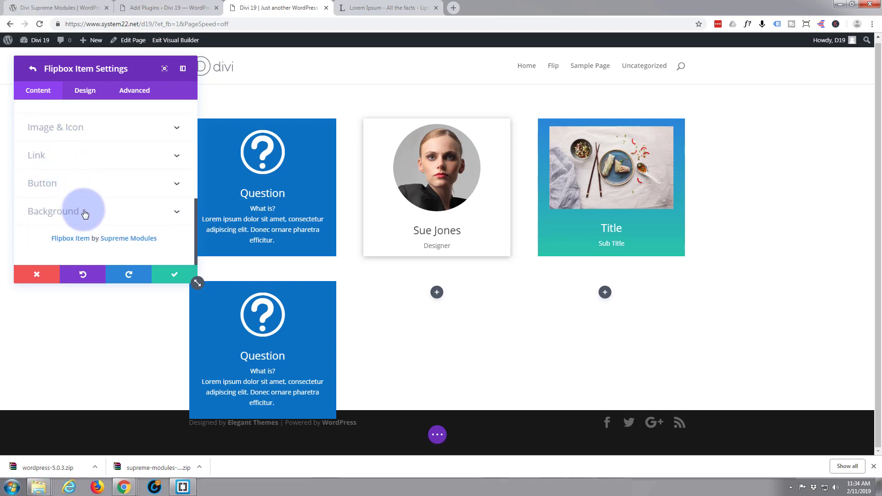
pyautogui.click(85, 212)
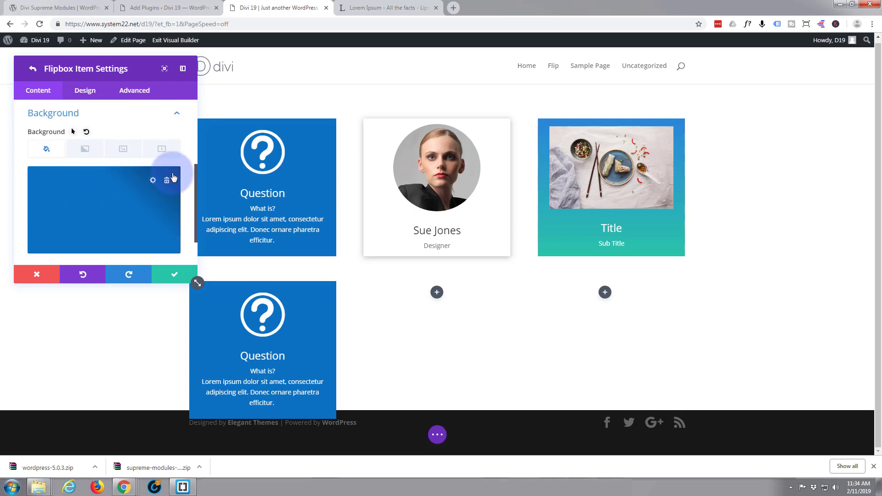
pyautogui.click(168, 182)
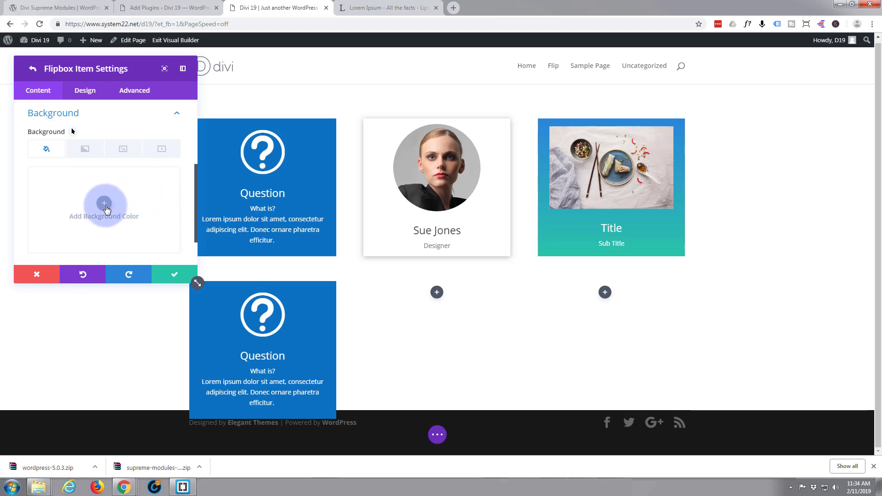
pyautogui.click(106, 209)
pyautogui.click(132, 255)
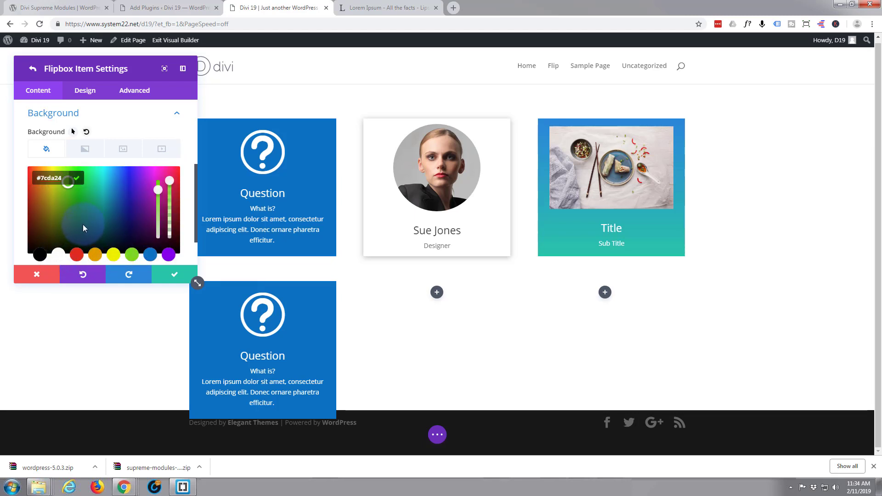
# Step: Choose an icon for the Answer item from the icon set and save the item's settings
pyautogui.scroll(2, 76, 150)
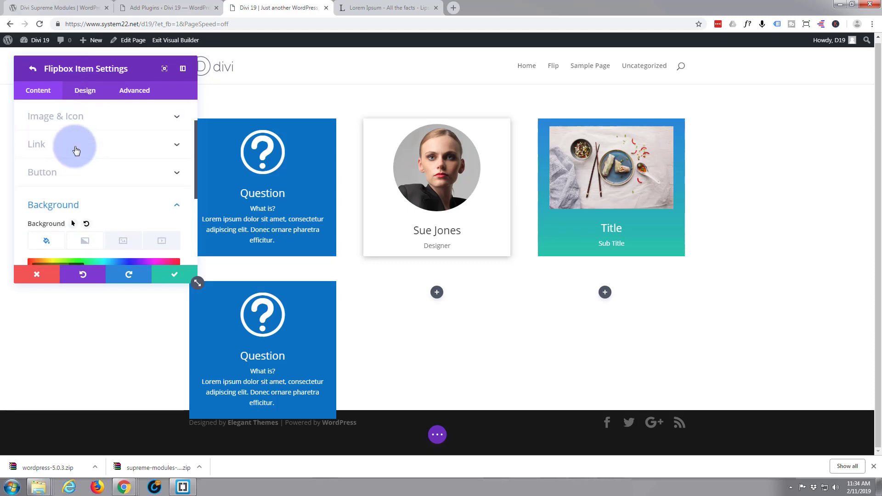
pyautogui.click(82, 117)
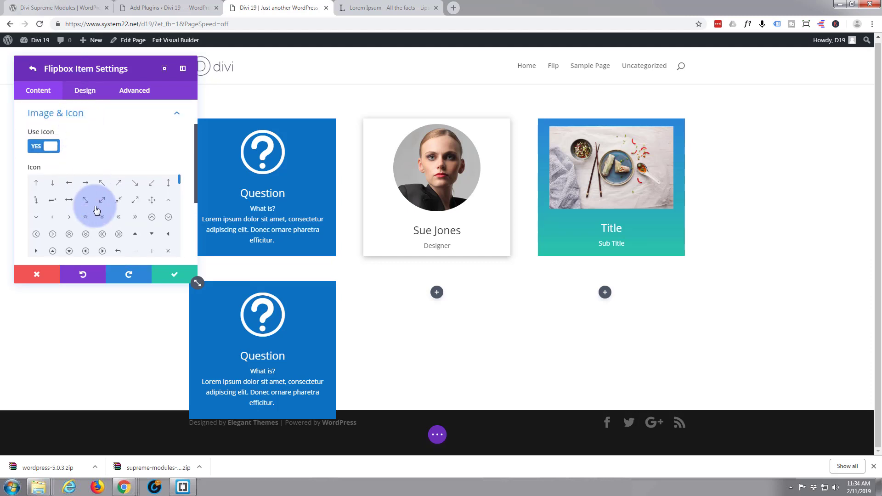
pyautogui.scroll(-1, 100, 224)
pyautogui.scroll(-1, 100, 224)
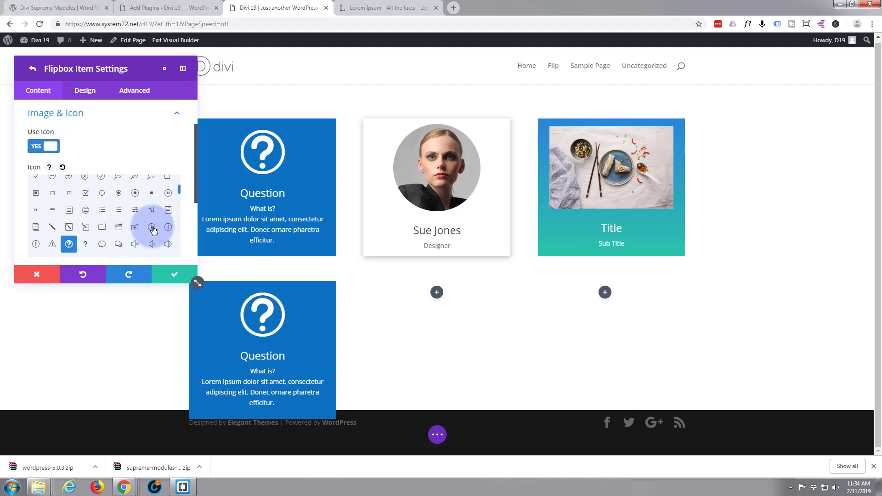
pyautogui.click(164, 278)
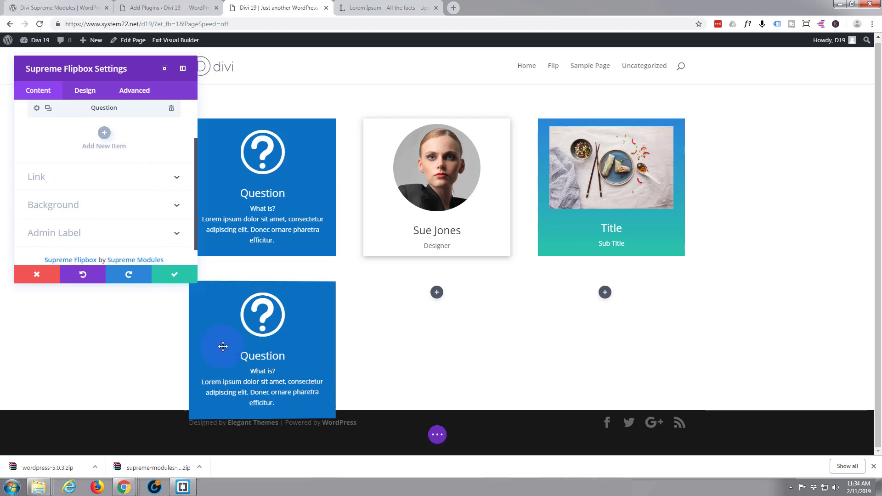
# Step: Review the flipbox module's animation options, keep the Flip Right flipbox effect, and save the module
pyautogui.moveTo(224, 346)
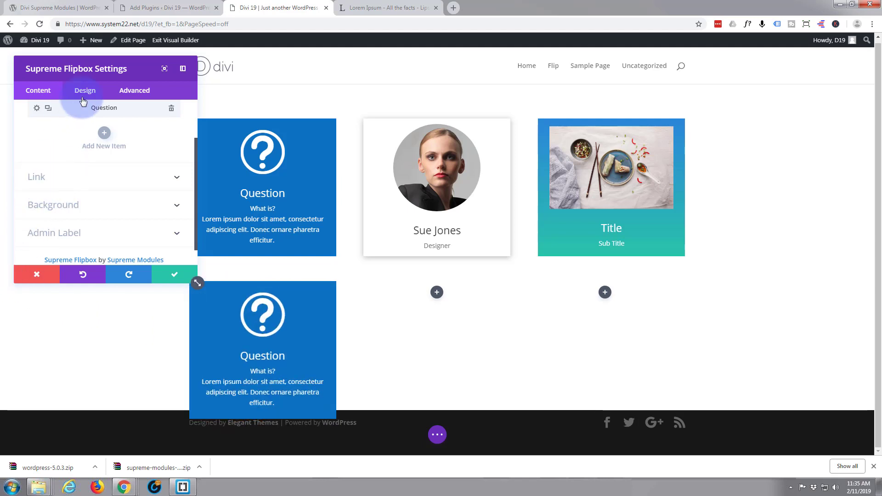
pyautogui.scroll(2, 95, 174)
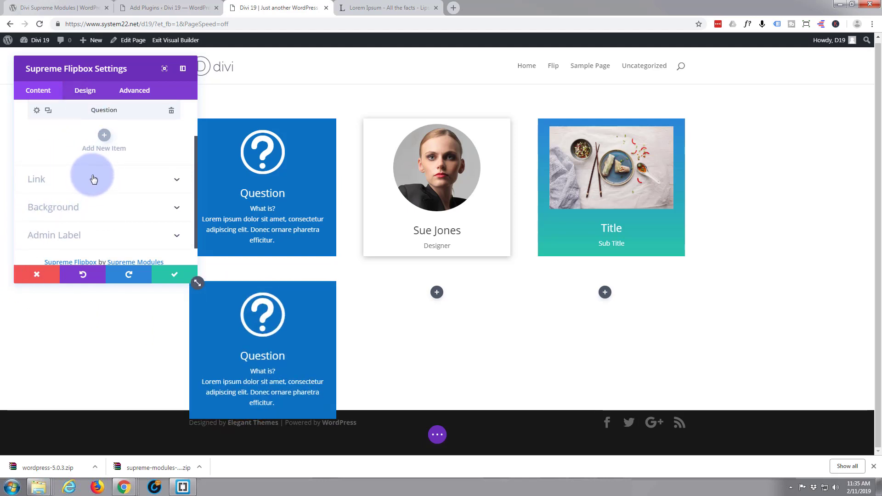
pyautogui.scroll(-1, 84, 216)
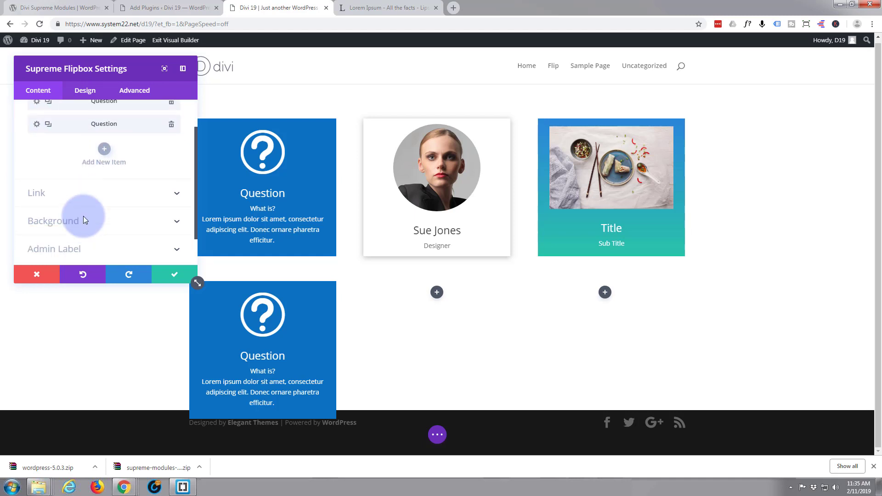
pyautogui.scroll(1, 85, 171)
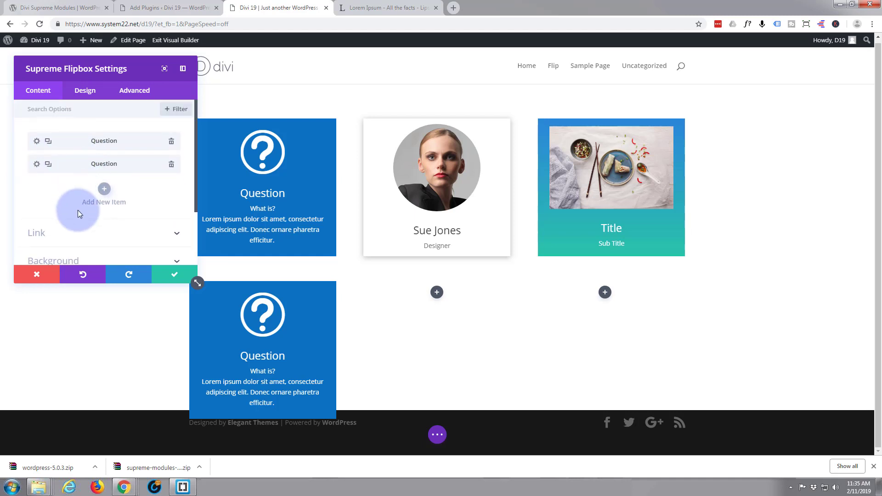
pyautogui.click(90, 92)
pyautogui.scroll(-2, 112, 148)
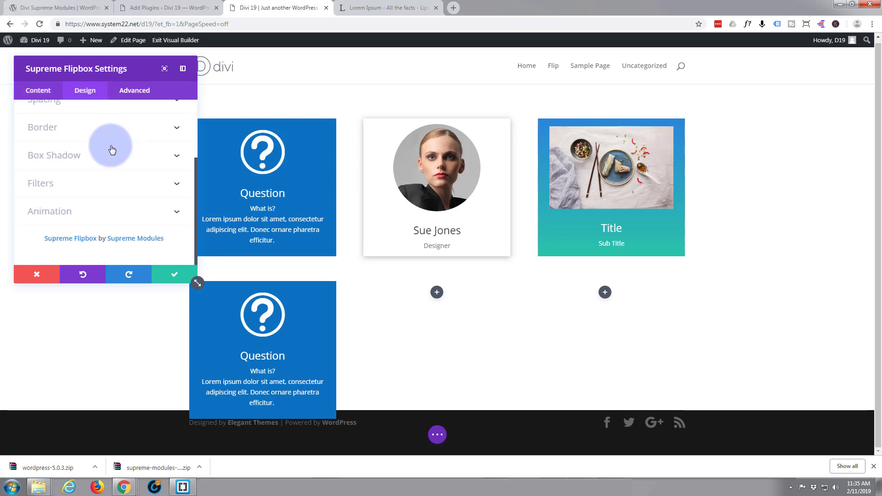
pyautogui.click(114, 210)
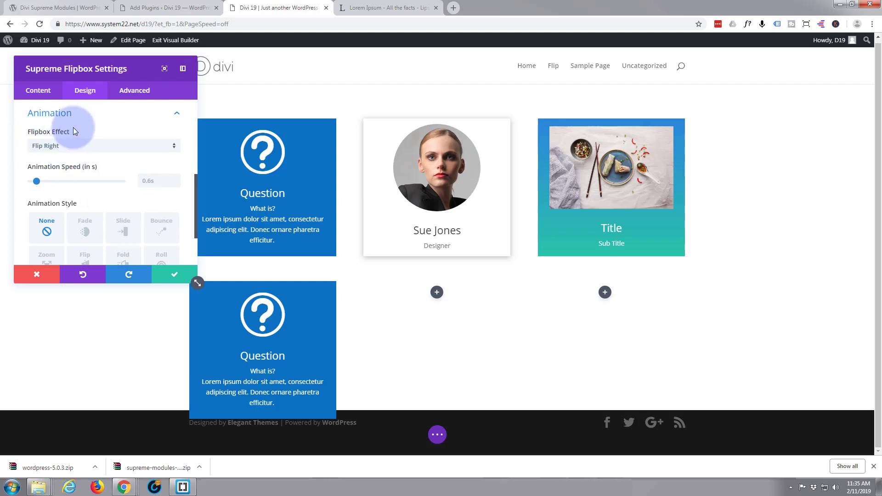
pyautogui.click(176, 149)
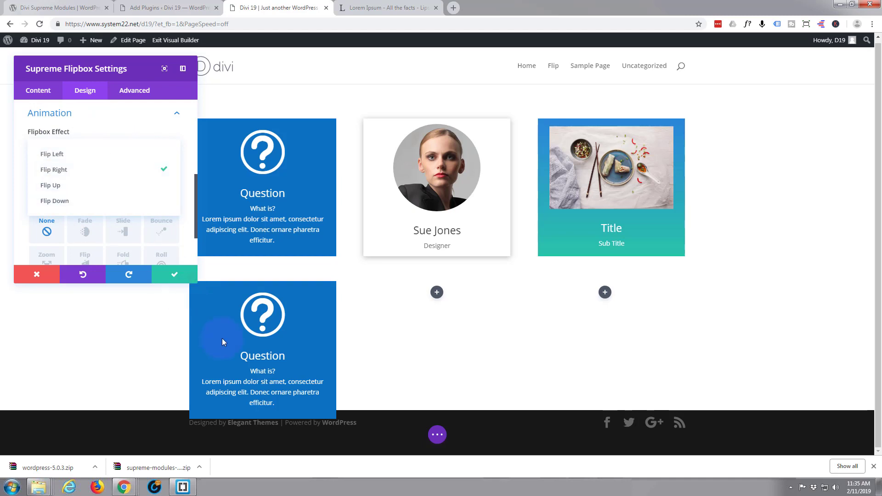
pyautogui.click(174, 279)
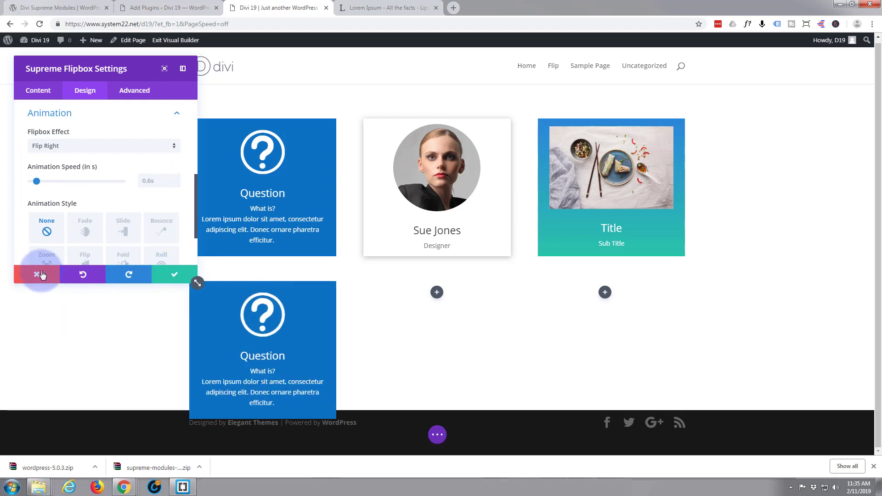
pyautogui.click(174, 274)
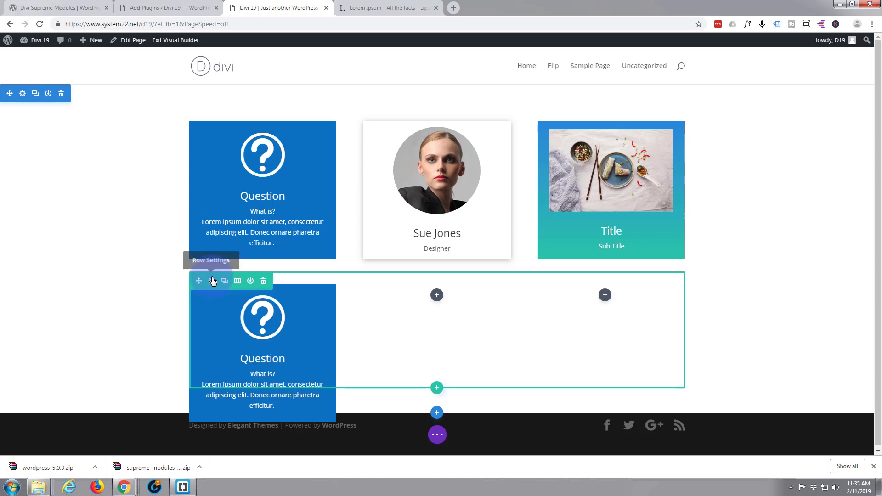
# Step: Add the custom CSS min-height:300px; to the second row's main element and save the row settings
pyautogui.click(212, 282)
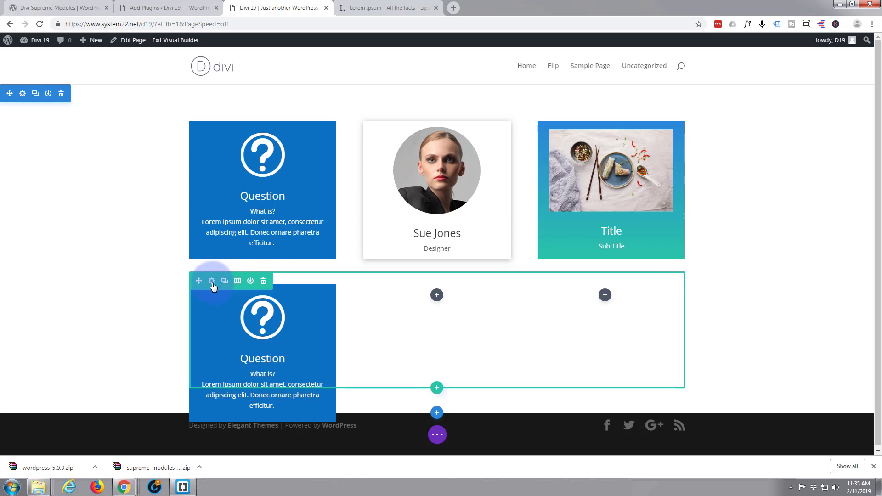
pyautogui.click(135, 89)
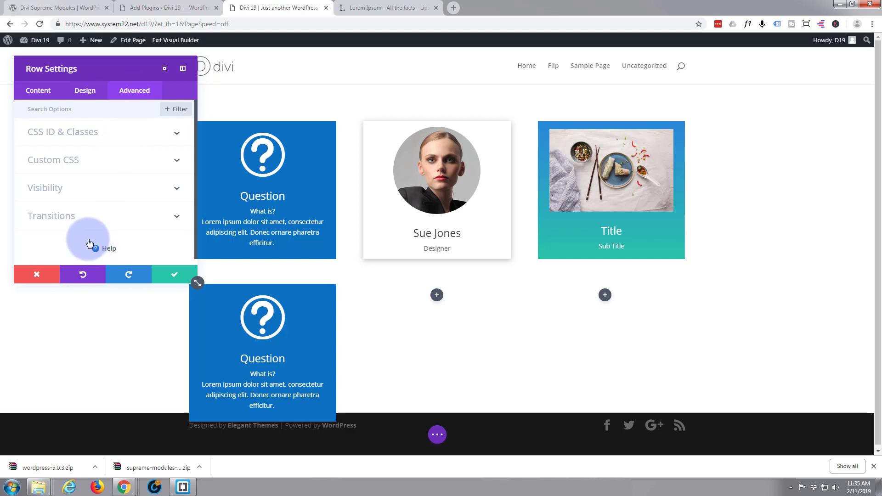
pyautogui.click(89, 161)
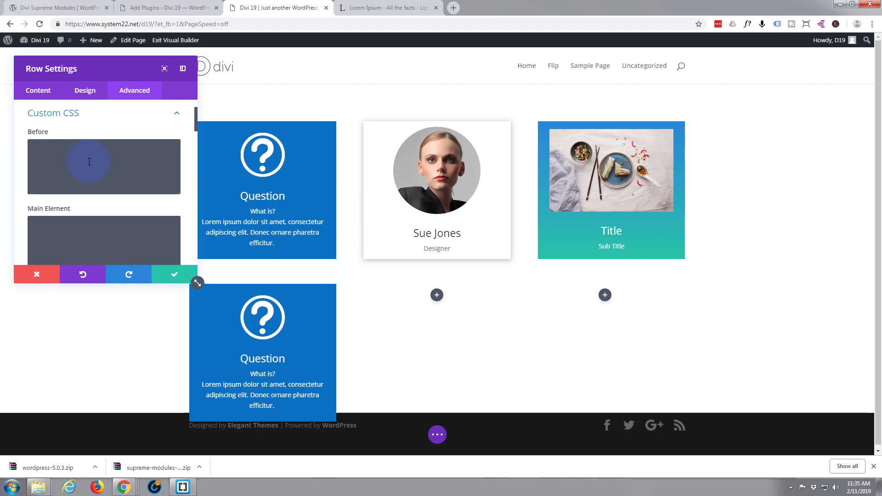
pyautogui.click(48, 232)
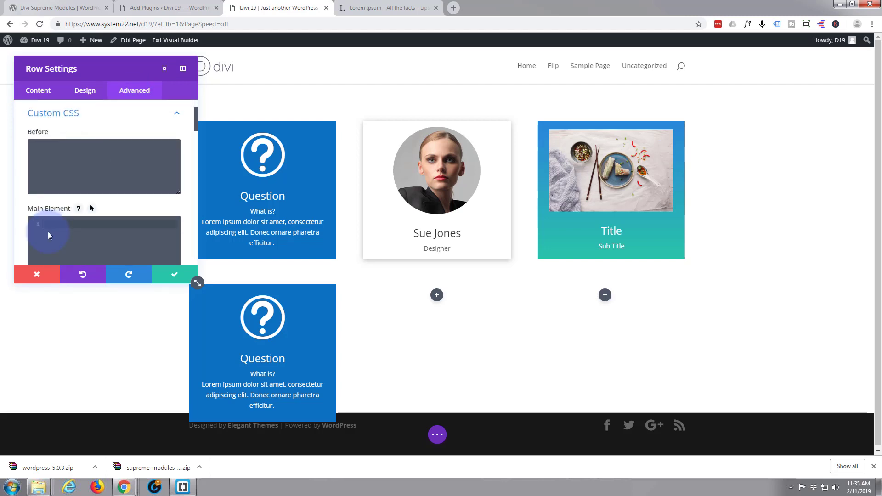
pyautogui.write('min-height:')
pyautogui.write('300')
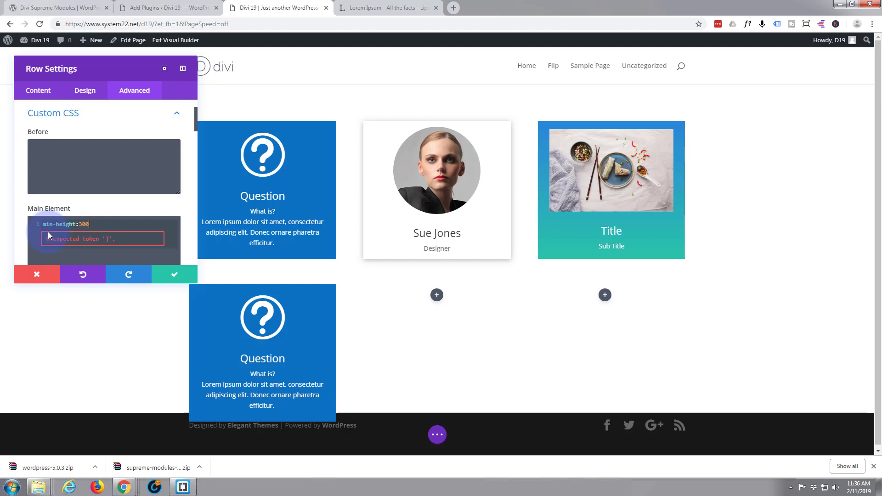
pyautogui.write('px;')
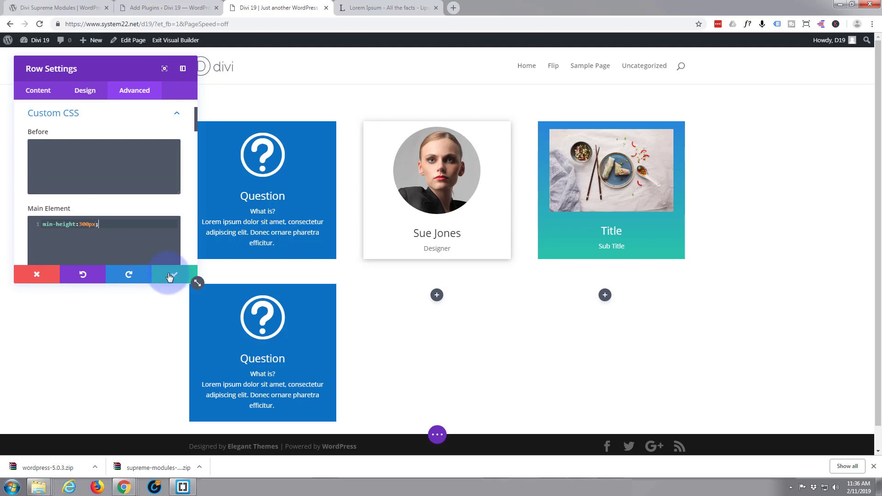
pyautogui.click(169, 276)
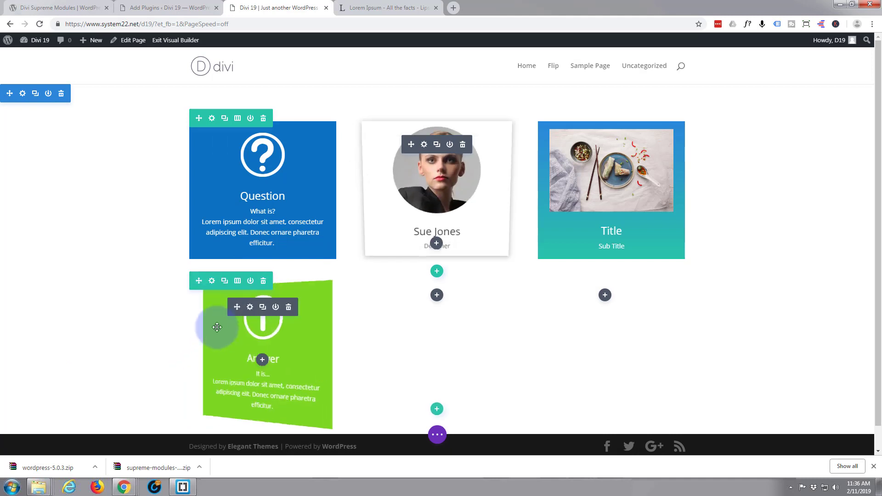
# Step: Duplicate the flipbox into the second row's middle column and remove the background color from the copy's Question item
pyautogui.moveTo(252, 312); pyautogui.dragTo(434, 306)
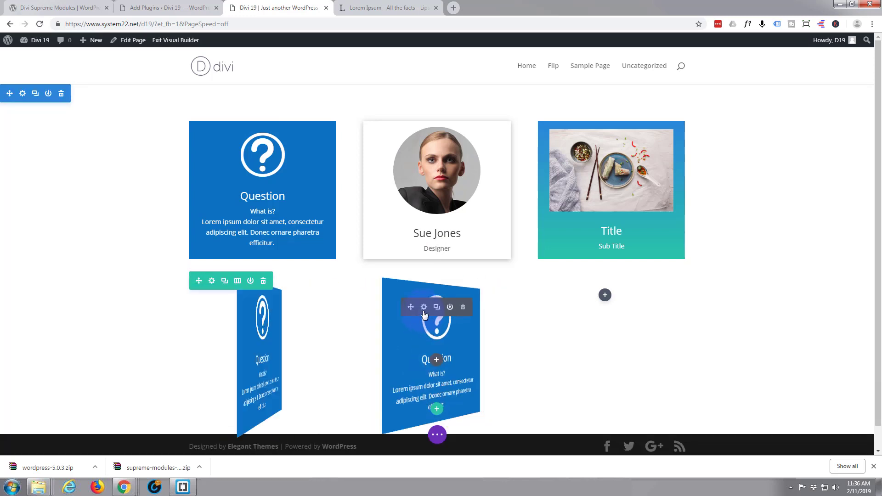
pyautogui.click(424, 308)
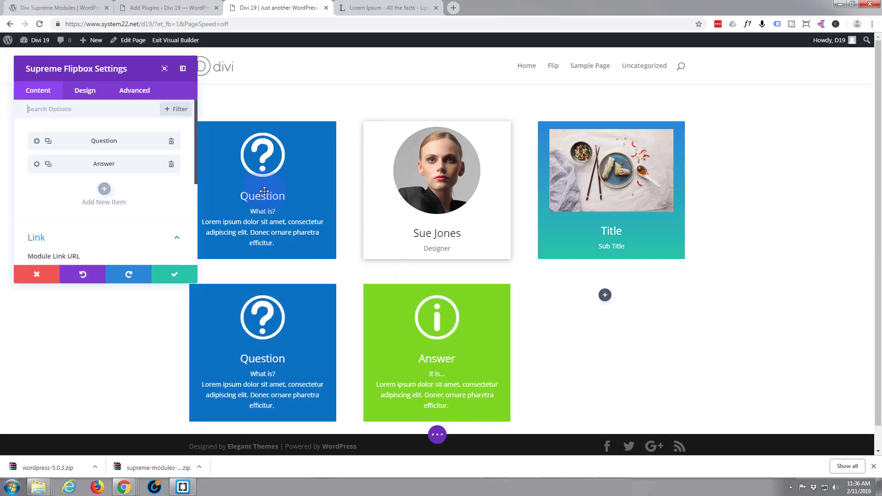
pyautogui.click(37, 141)
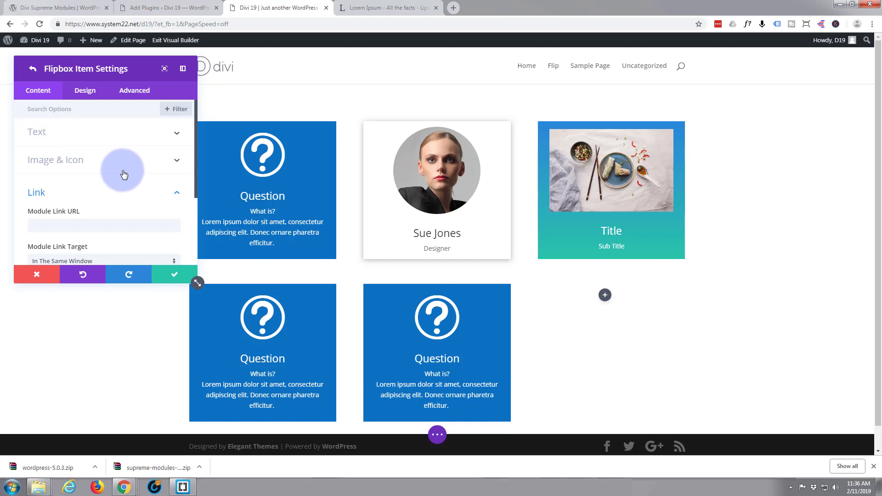
pyautogui.scroll(-4, 123, 174)
pyautogui.click(103, 216)
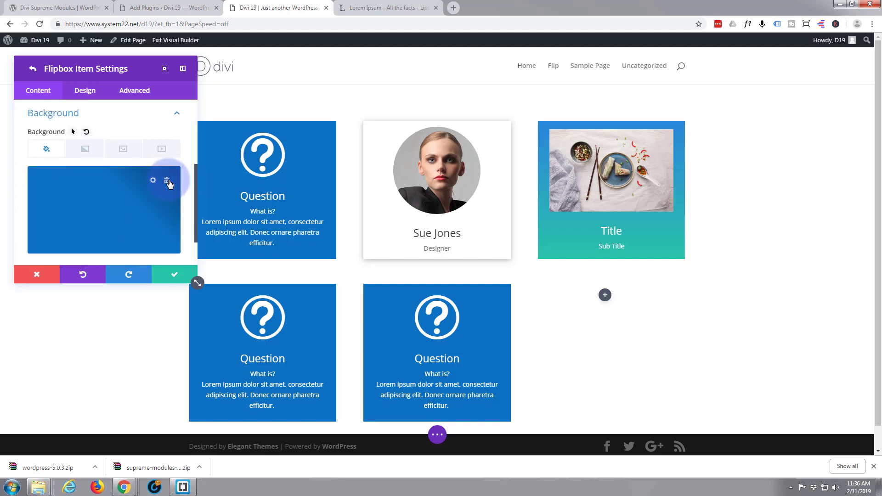
pyautogui.click(167, 181)
# Step: Turn off the icon for the item and use the woman's portrait 14.jpg from the media library as its image
pyautogui.scroll(5, 115, 216)
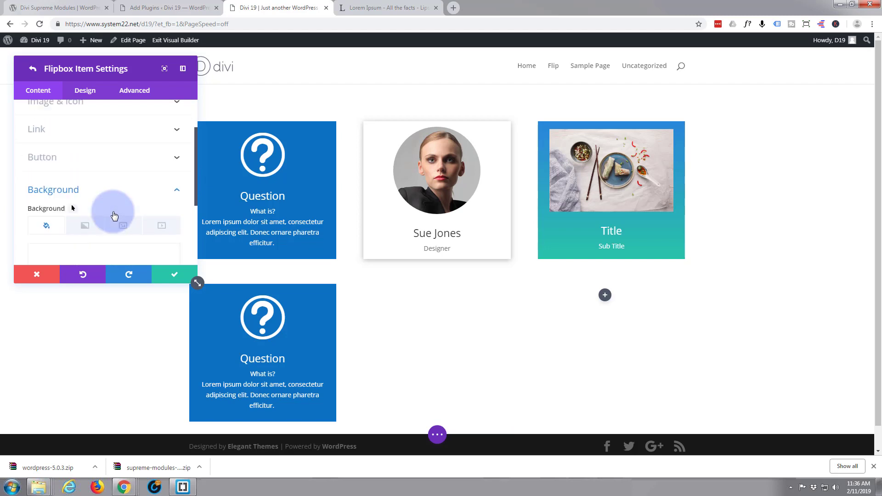
pyautogui.click(94, 160)
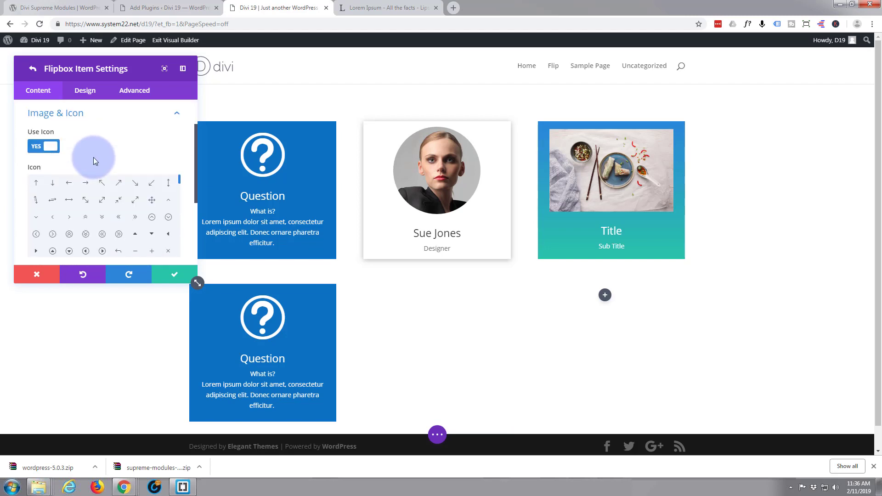
pyautogui.click(51, 147)
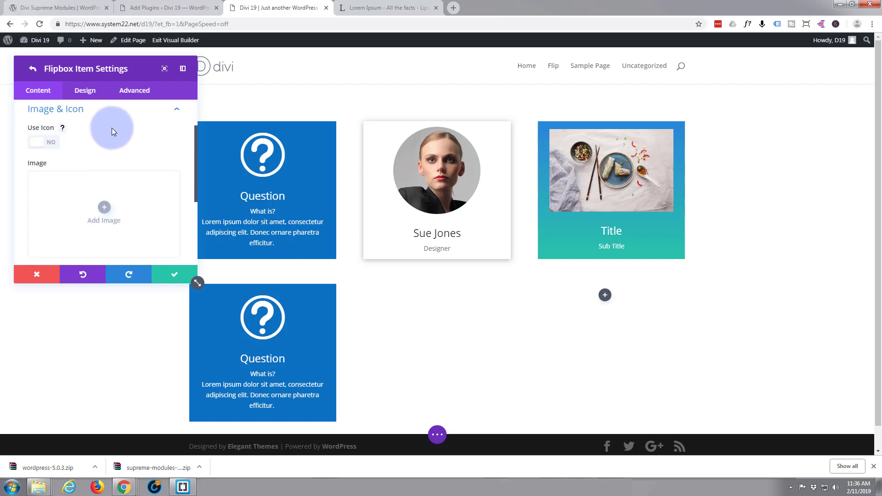
pyautogui.scroll(-1, 110, 152)
pyautogui.click(107, 170)
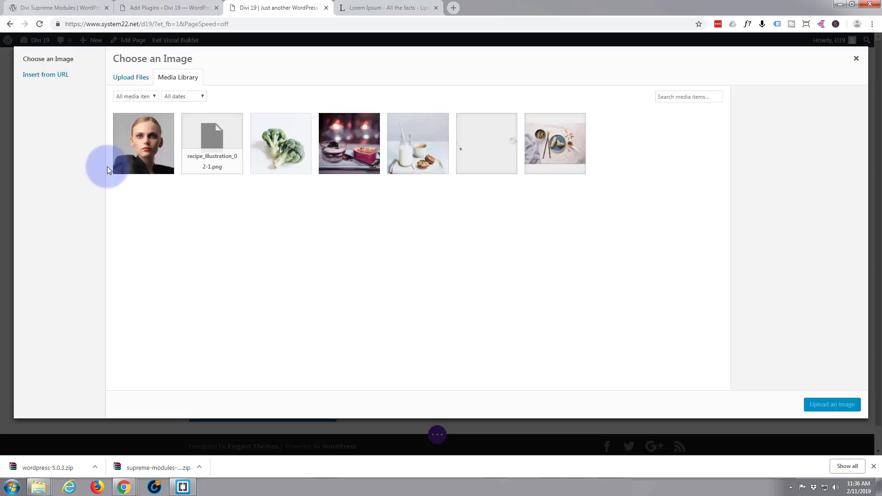
pyautogui.click(137, 146)
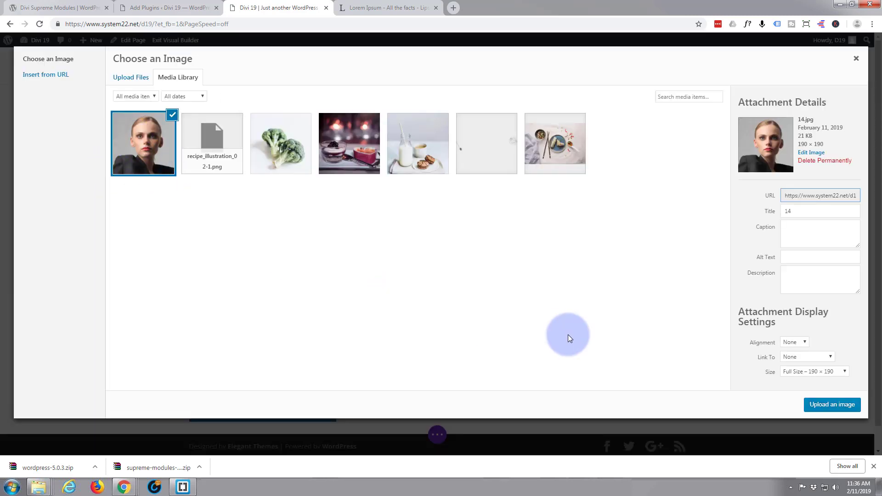
pyautogui.click(832, 405)
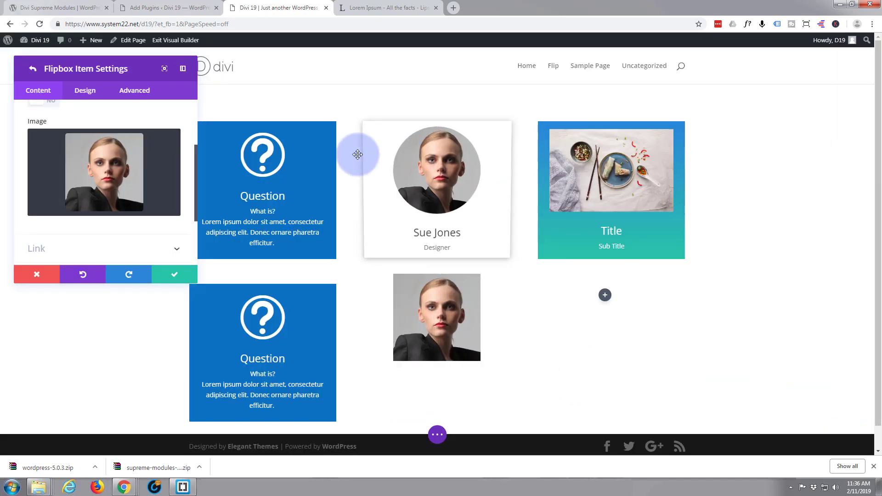
# Step: Round the item's image into a circle by setting all four linked corners to 50%
pyautogui.click(88, 92)
pyautogui.click(89, 134)
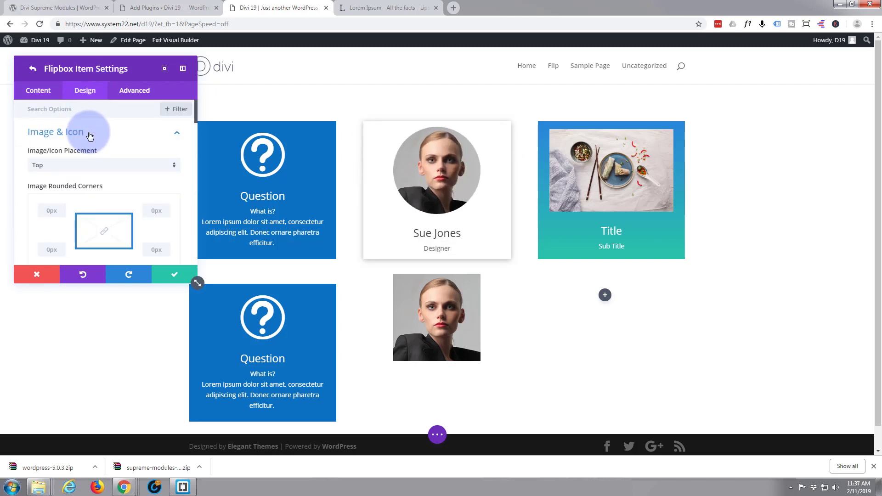
pyautogui.scroll(-1, 115, 174)
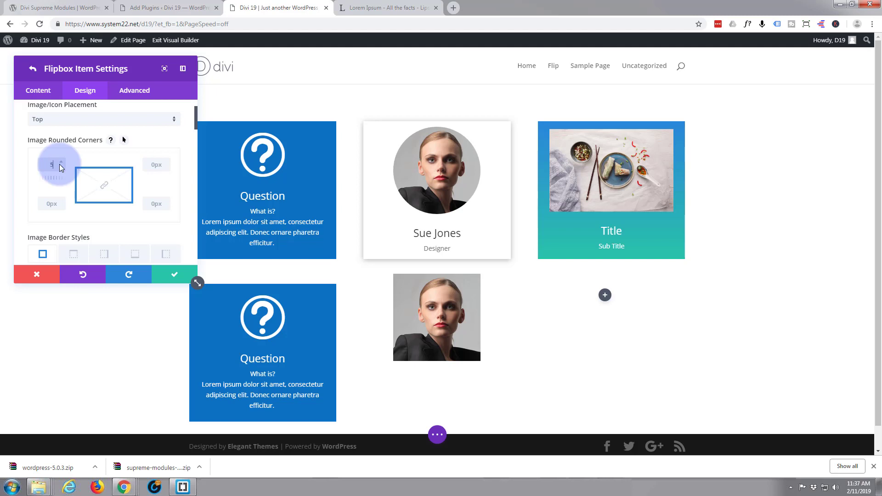
pyautogui.write('%')
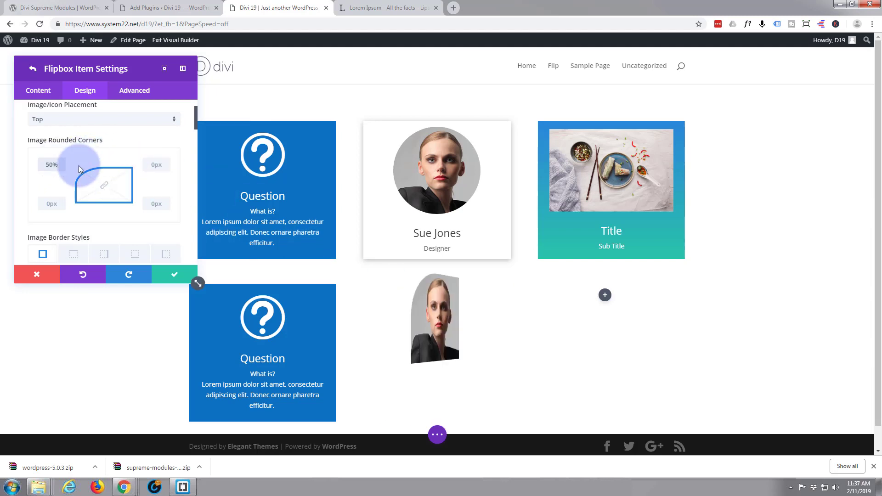
pyautogui.click(105, 188)
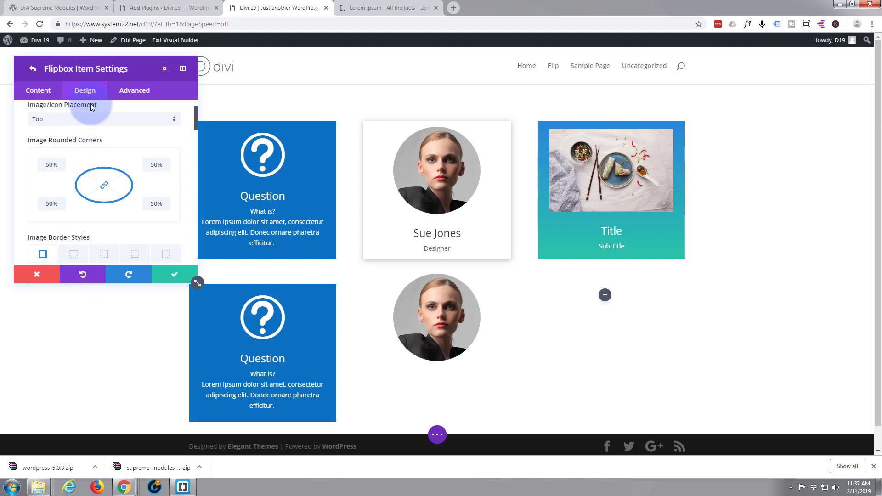
# Step: Look through the item's remaining image design options, including border, opacity, blur and blend mode
pyautogui.scroll(1, 96, 120)
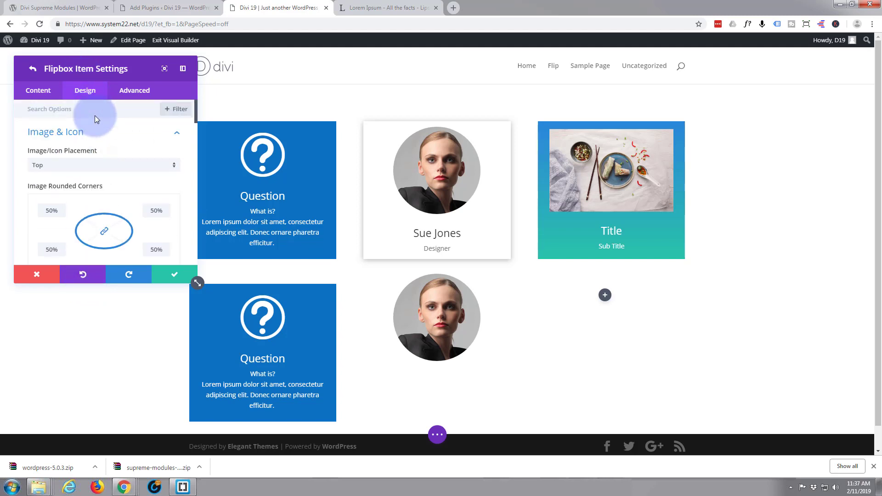
pyautogui.scroll(-3, 96, 119)
pyautogui.scroll(-5, 95, 115)
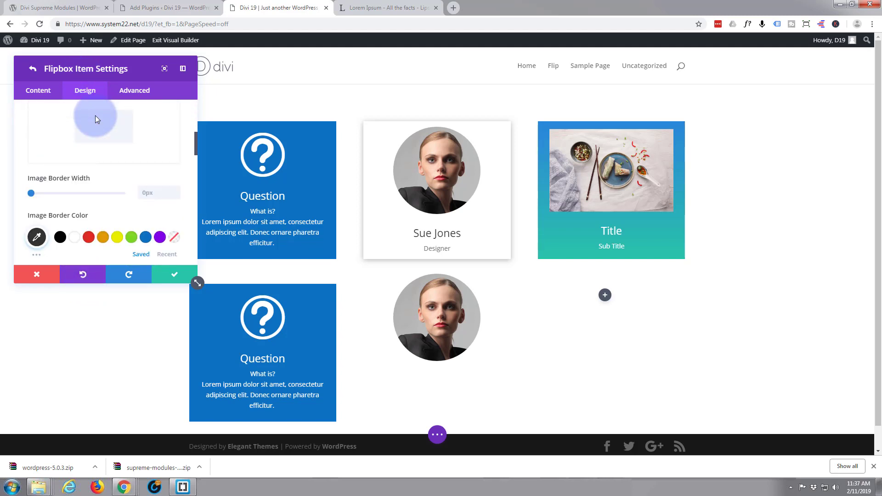
pyautogui.scroll(-8, 95, 116)
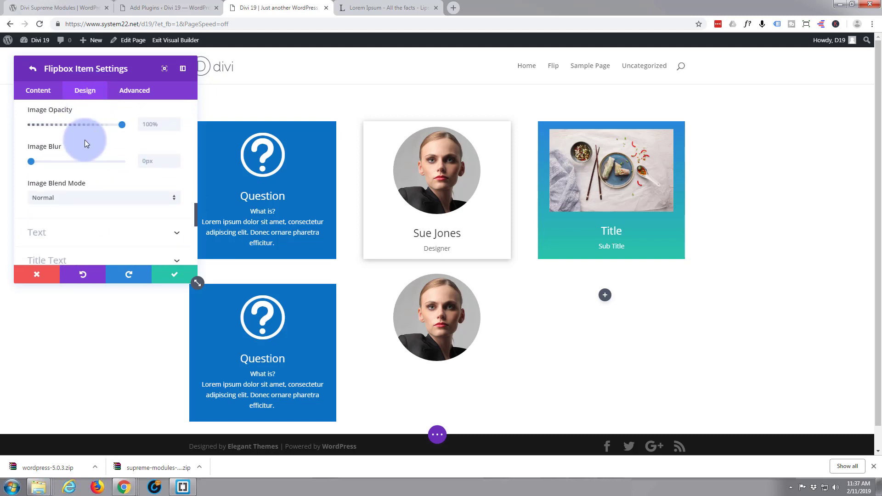
pyautogui.scroll(12, 86, 141)
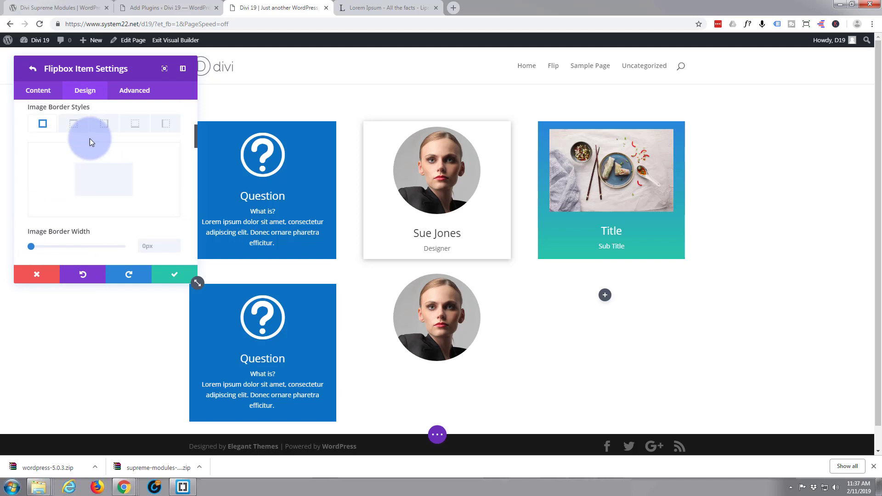
pyautogui.scroll(5, 89, 139)
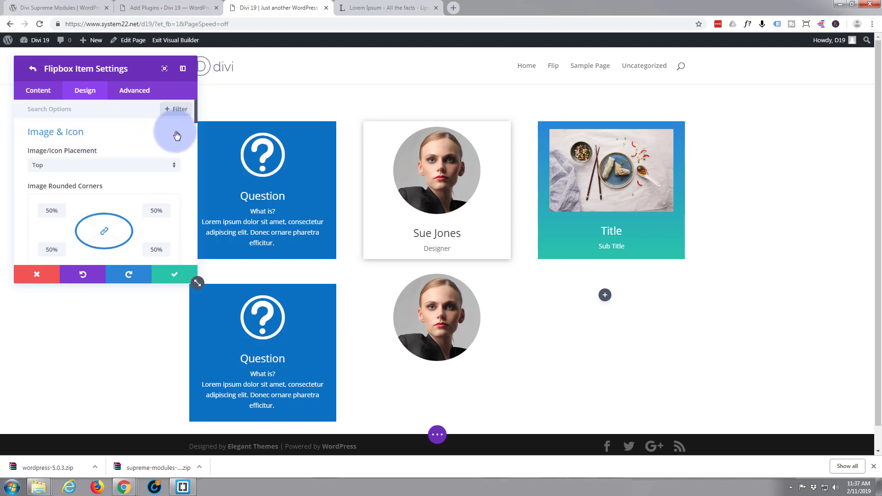
# Step: Set the text color of the portrait flipbox item to Dark
pyautogui.click(177, 136)
pyautogui.click(88, 161)
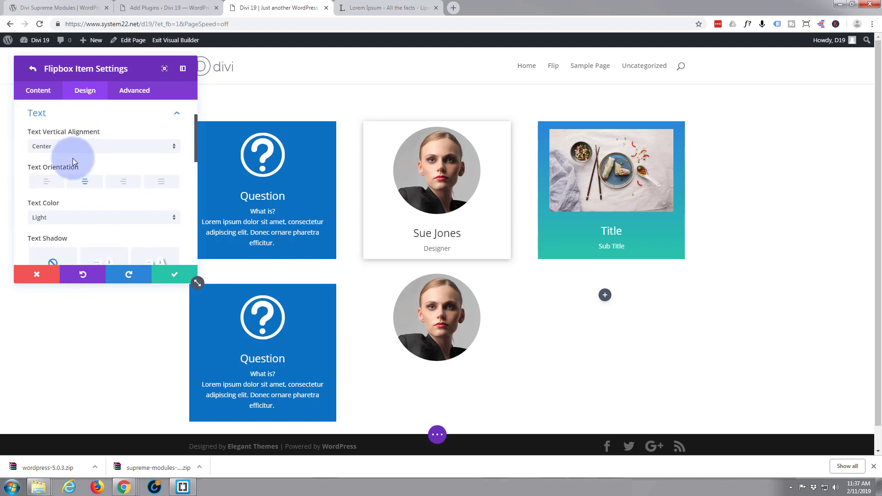
pyautogui.click(175, 218)
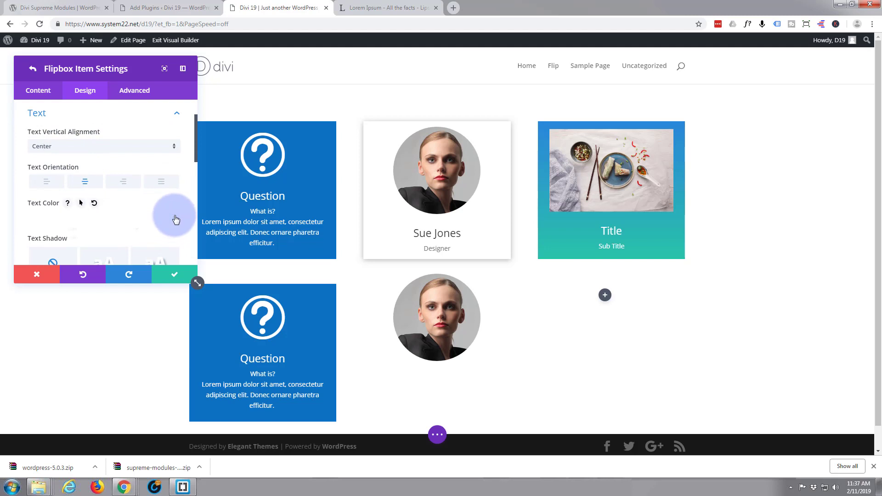
pyautogui.click(90, 247)
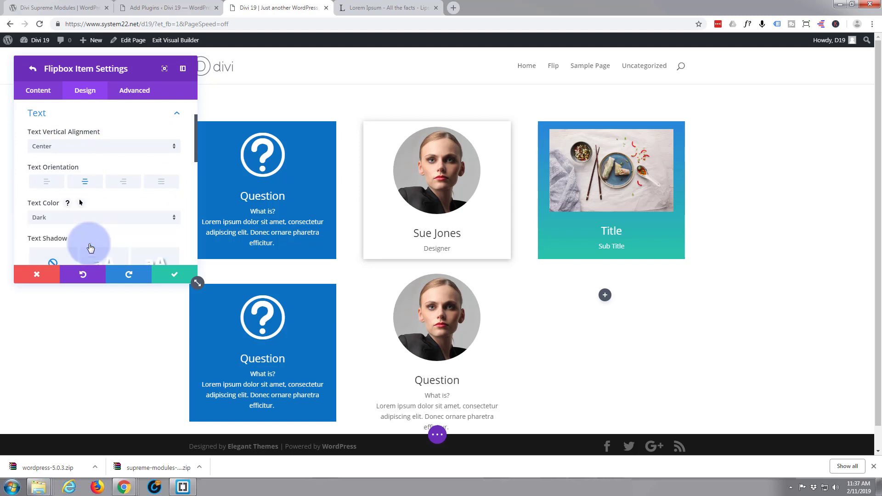
# Step: Replace the item's title with the person's full name and set its sub title to Designer
pyautogui.click(38, 92)
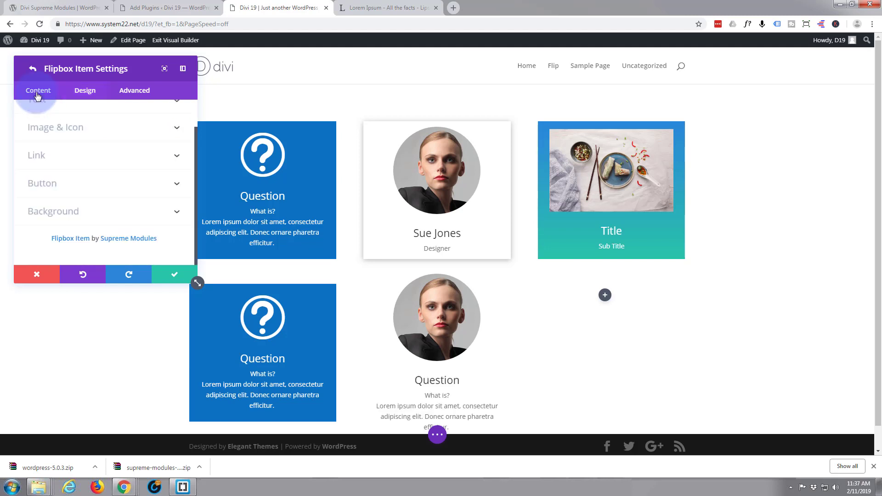
pyautogui.click(70, 154)
pyautogui.scroll(-2, 68, 154)
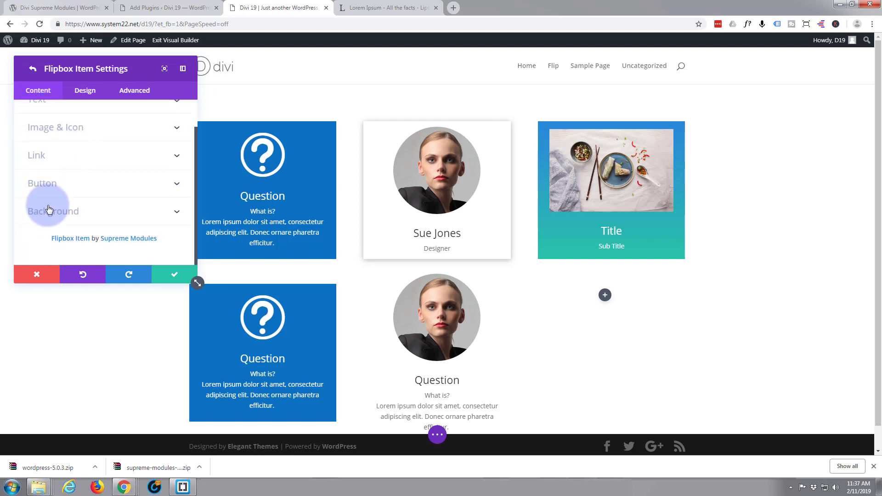
pyautogui.scroll(2, 50, 160)
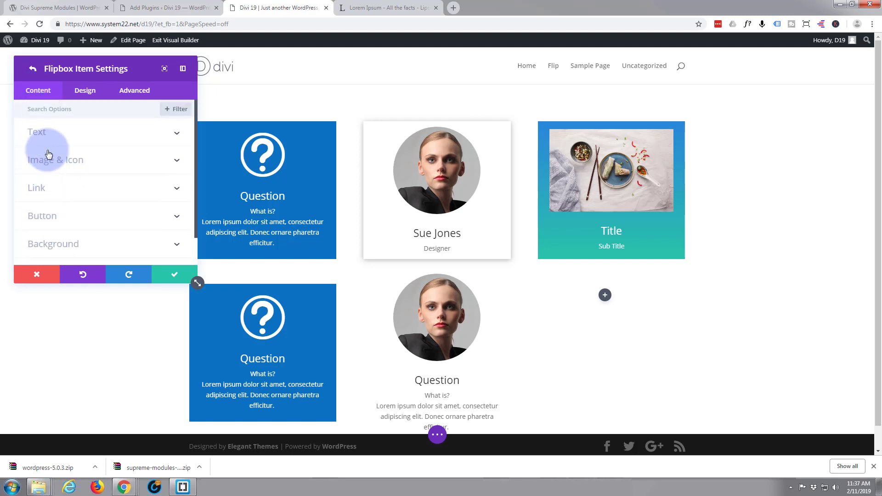
pyautogui.click(69, 137)
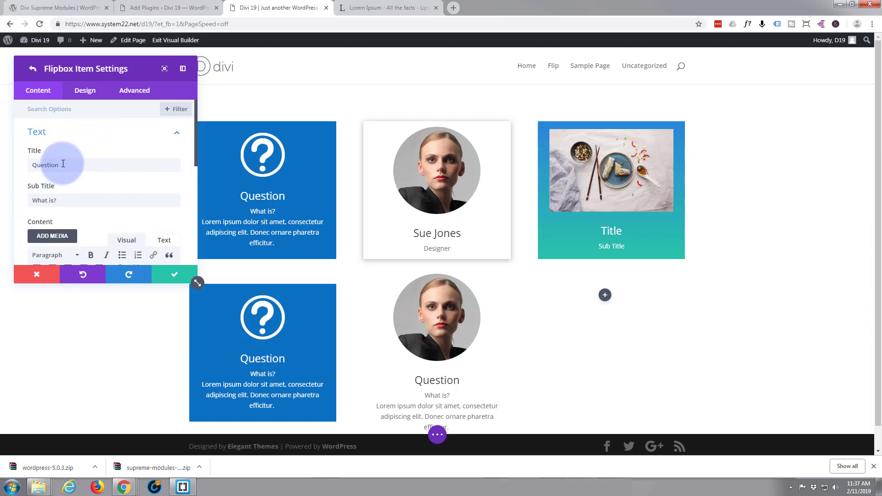
pyautogui.moveTo(63, 164); pyautogui.dragTo(22, 164)
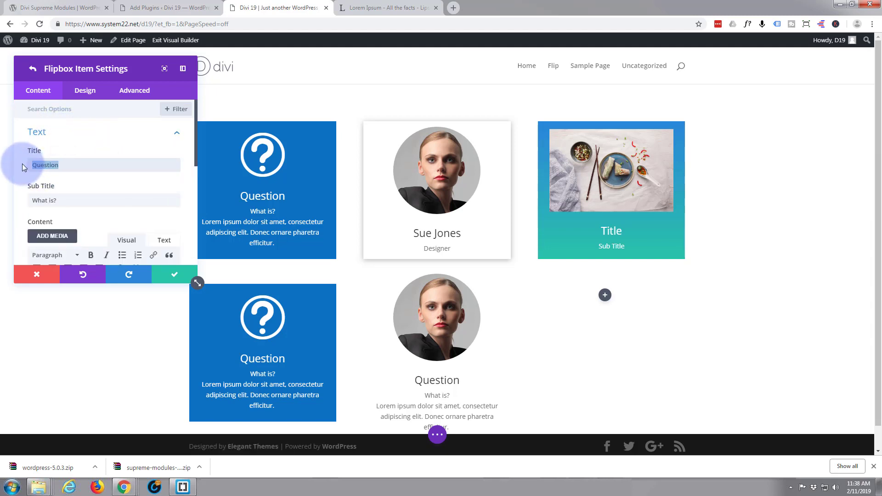
pyautogui.write('Sue Jones')
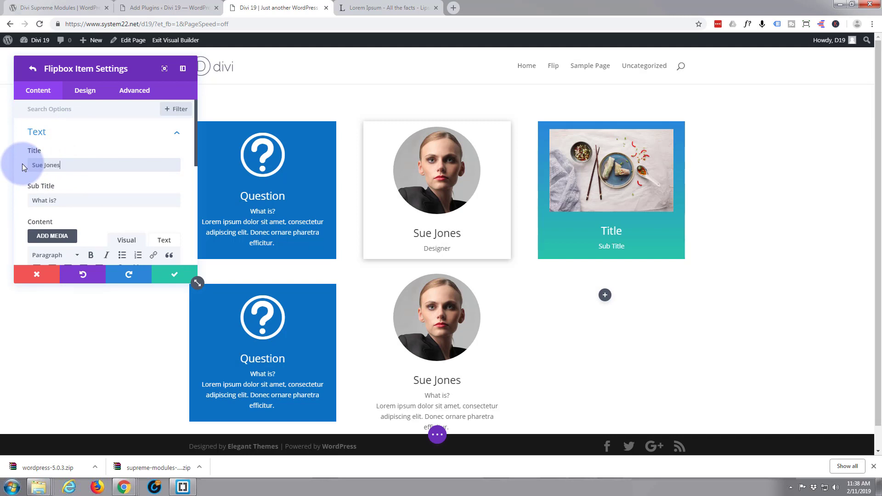
pyautogui.click(65, 200)
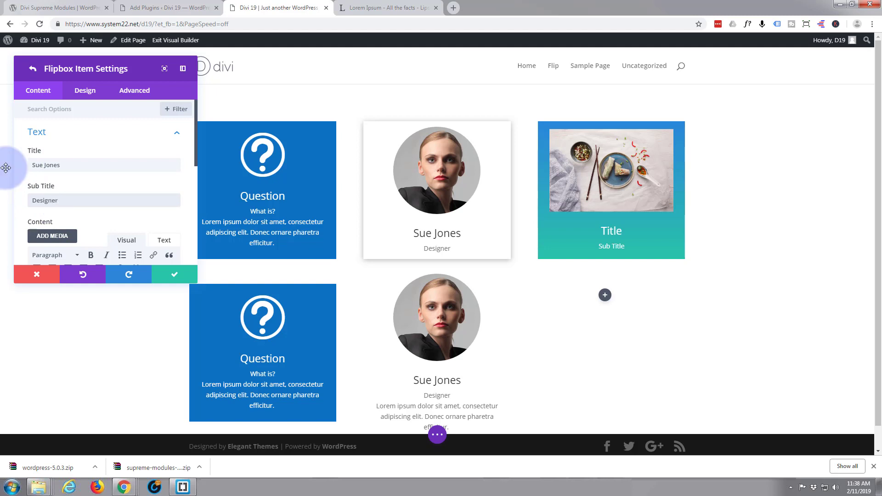
# Step: Delete the Lorem ipsum paragraph from the portrait item's content
pyautogui.scroll(-1, 91, 181)
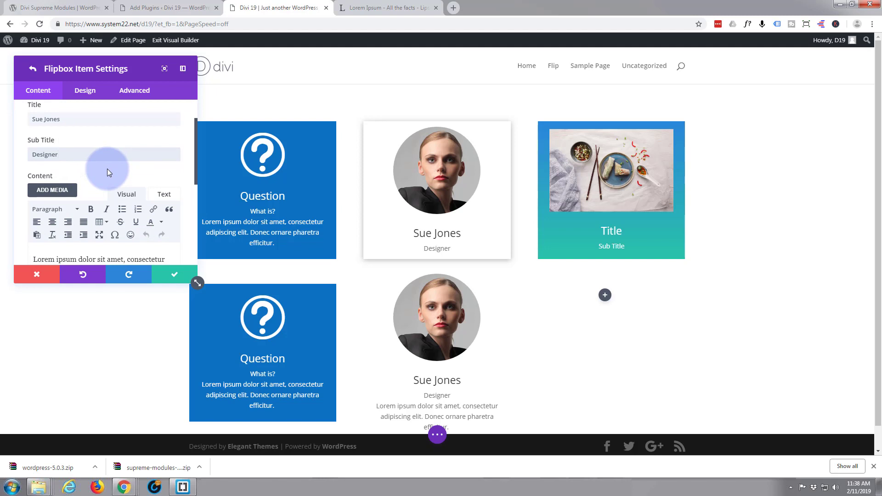
pyautogui.scroll(-2, 106, 172)
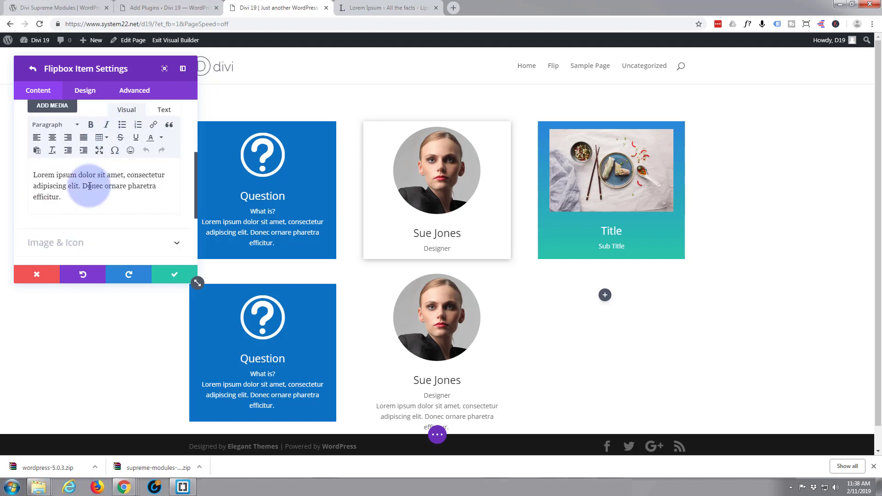
pyautogui.moveTo(73, 196); pyautogui.dragTo(24, 169)
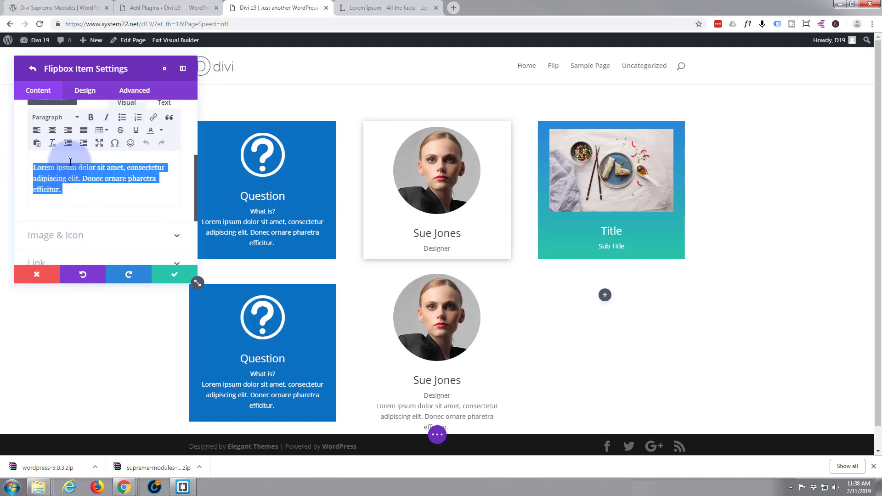
pyautogui.press('BackSpace')
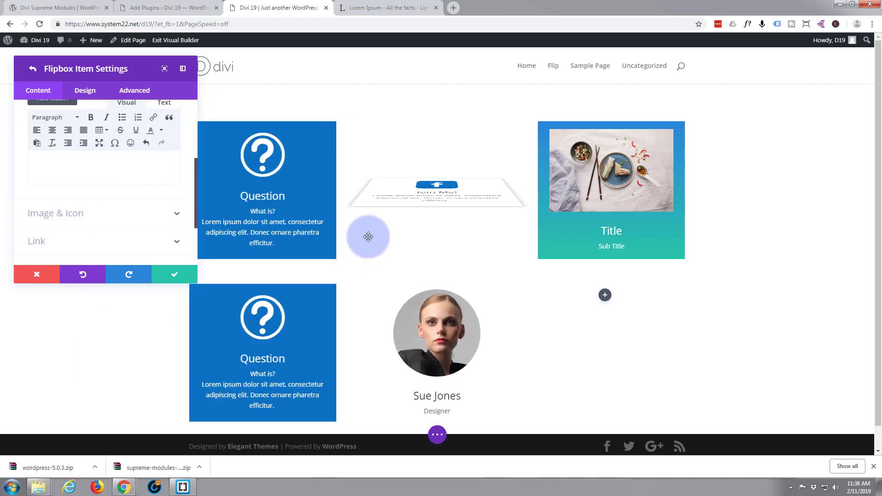
# Step: Apply the first box shadow preset, an even shadow around the box, to the portrait item and save the item's settings
pyautogui.click(83, 92)
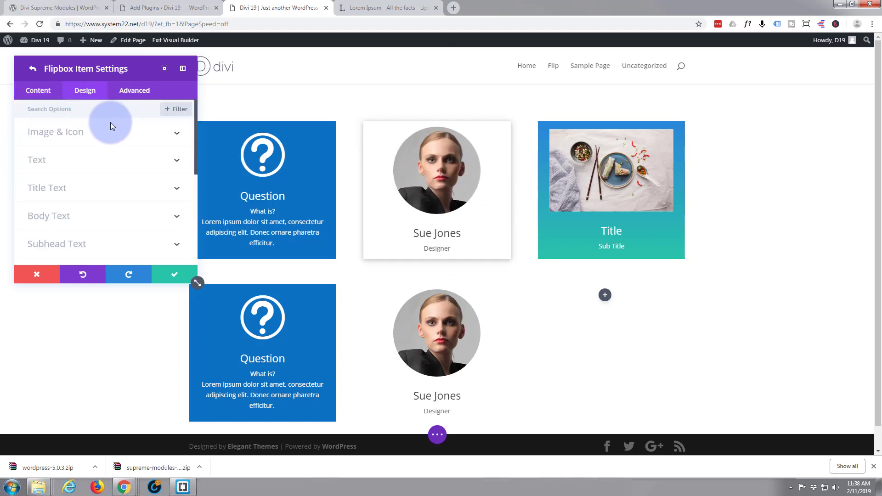
pyautogui.scroll(-5, 96, 135)
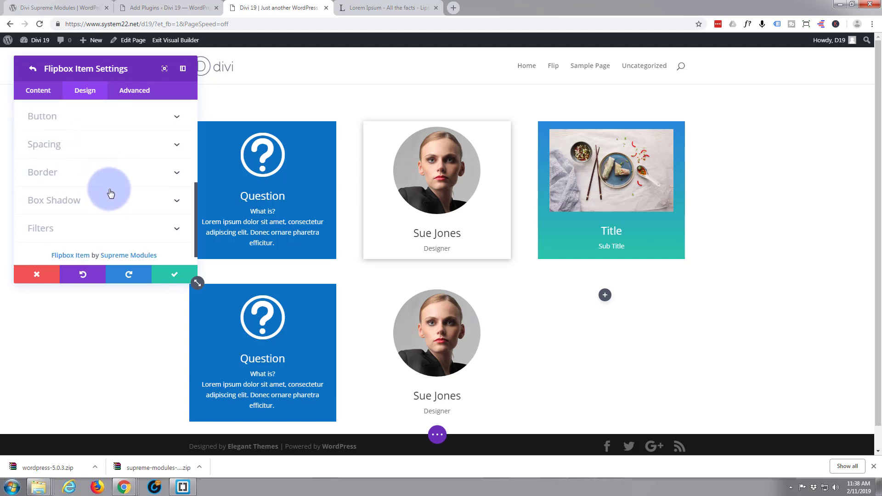
pyautogui.click(126, 201)
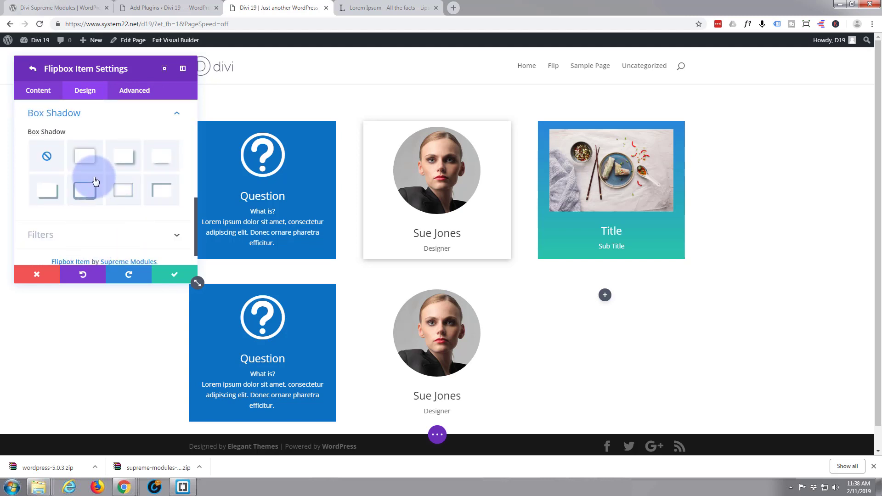
pyautogui.click(84, 161)
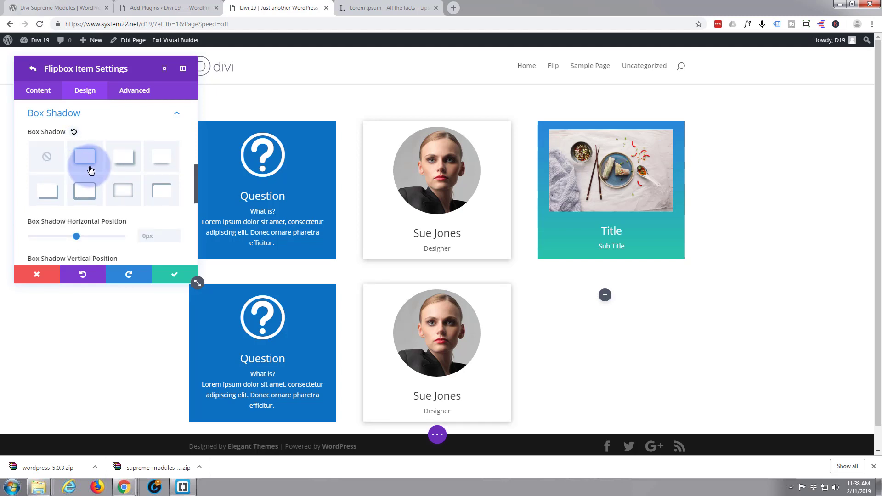
pyautogui.click(159, 279)
# Step: Change the Answer item's title to Join Me and clear its sub title, keeping the Lorem ipsum content
pyautogui.moveTo(455, 221)
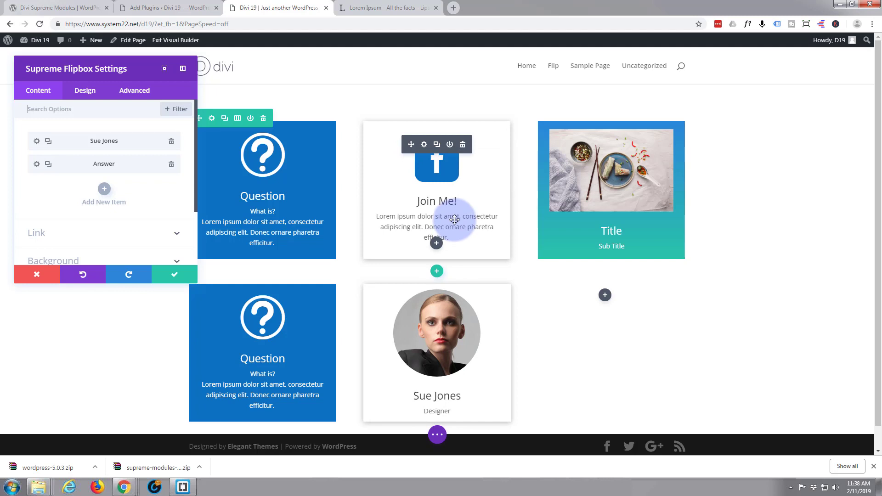
pyautogui.moveTo(415, 352)
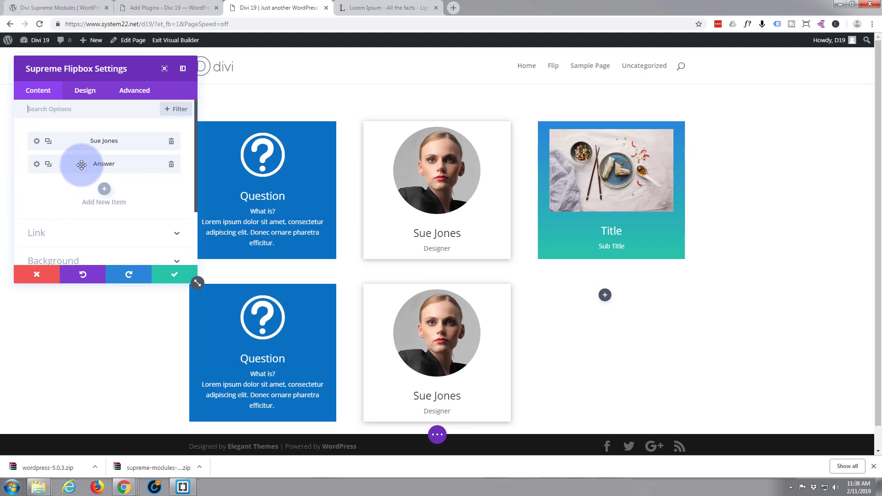
pyautogui.moveTo(453, 237)
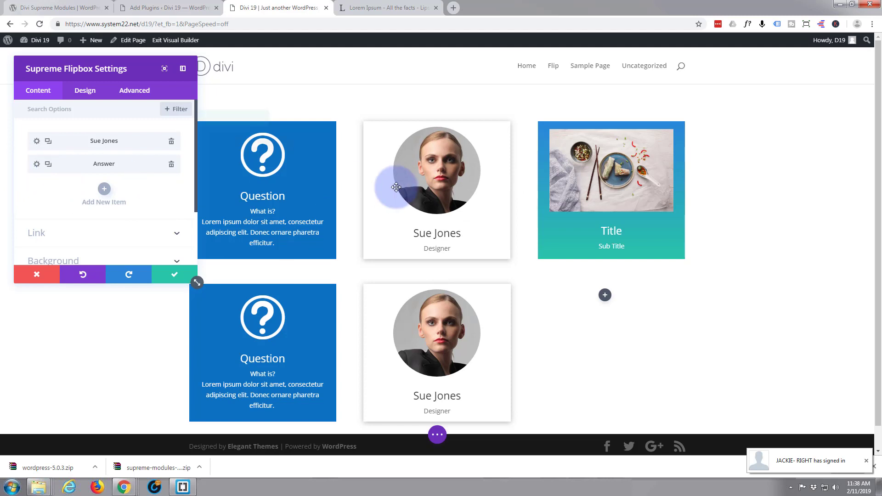
pyautogui.moveTo(401, 189)
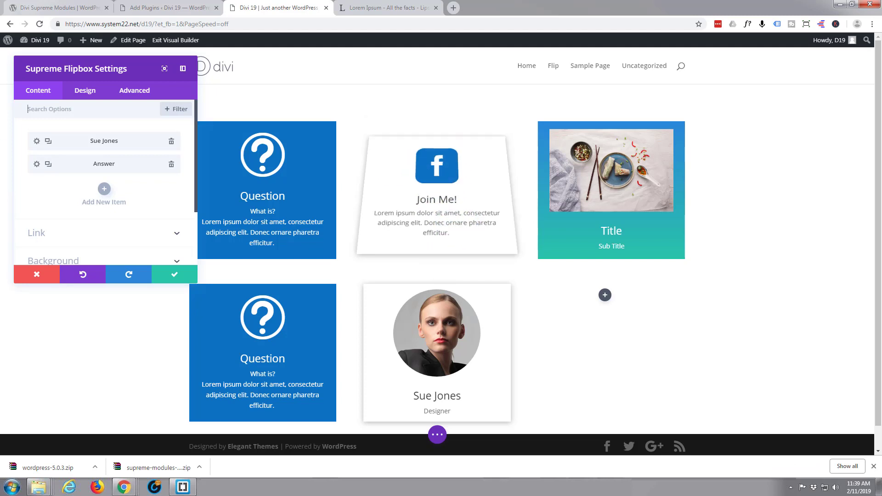
pyautogui.click(37, 165)
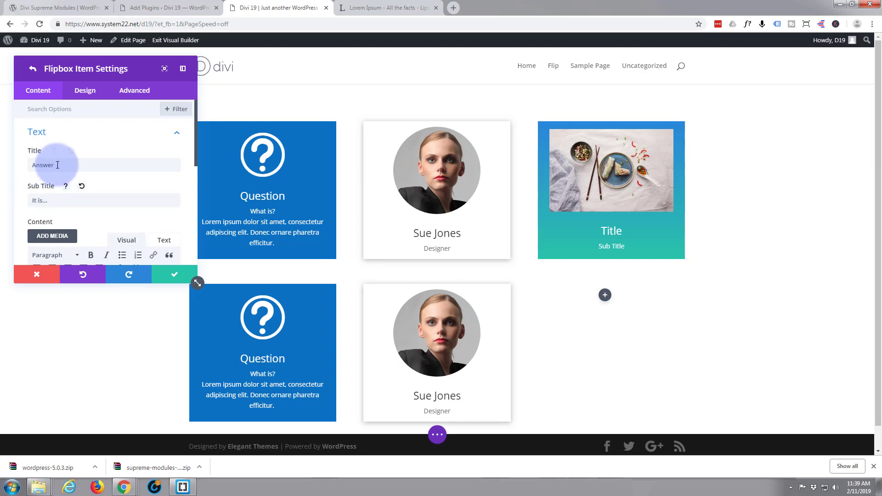
pyautogui.moveTo(58, 165); pyautogui.dragTo(2, 164)
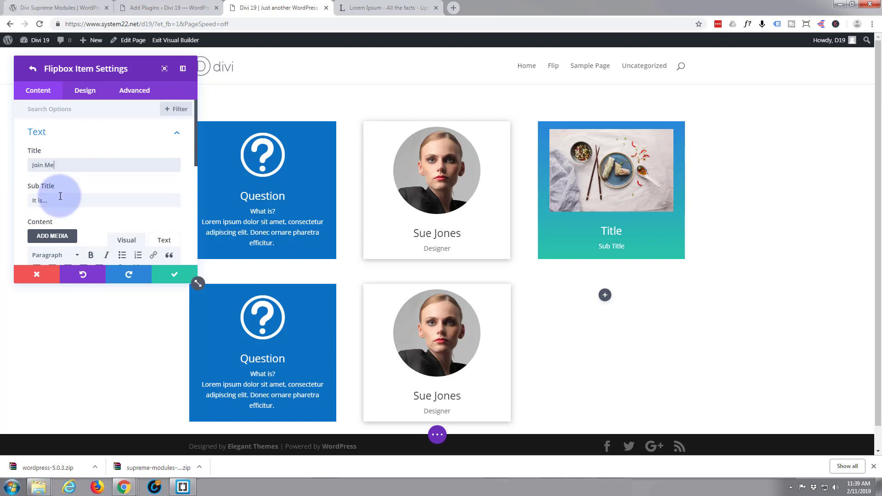
pyautogui.moveTo(49, 200); pyautogui.dragTo(15, 203)
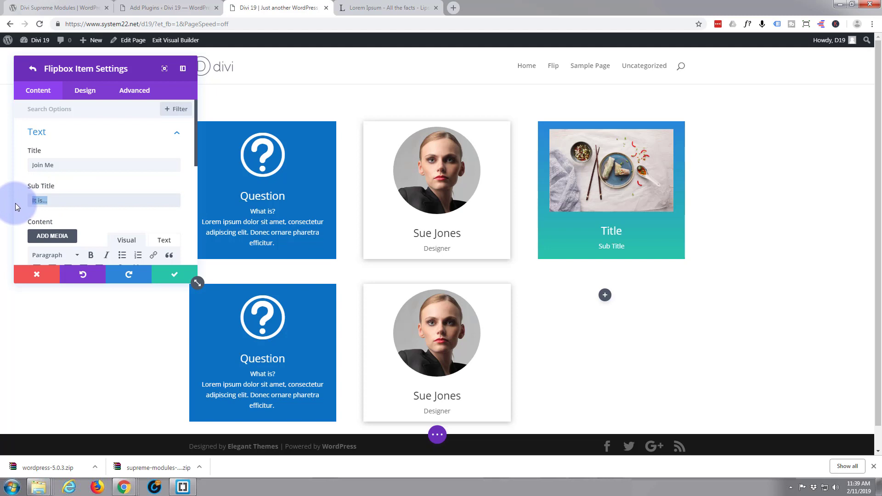
pyautogui.scroll(-3, 46, 208)
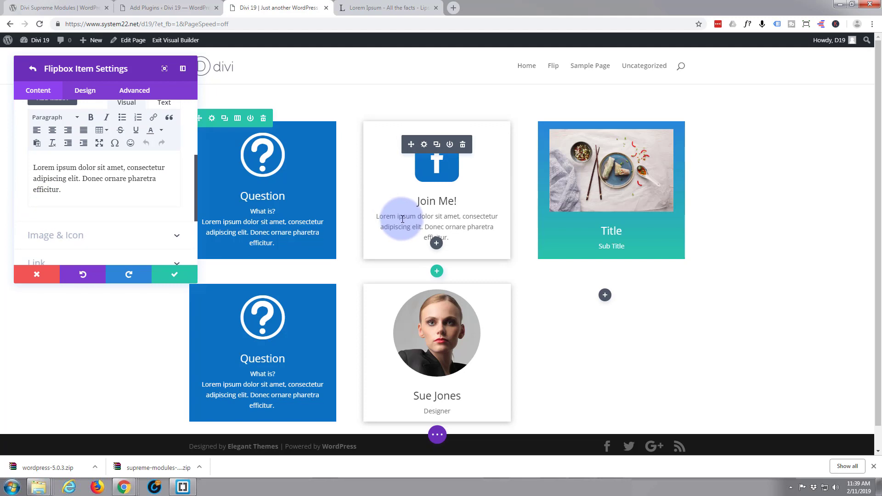
pyautogui.scroll(1, 77, 197)
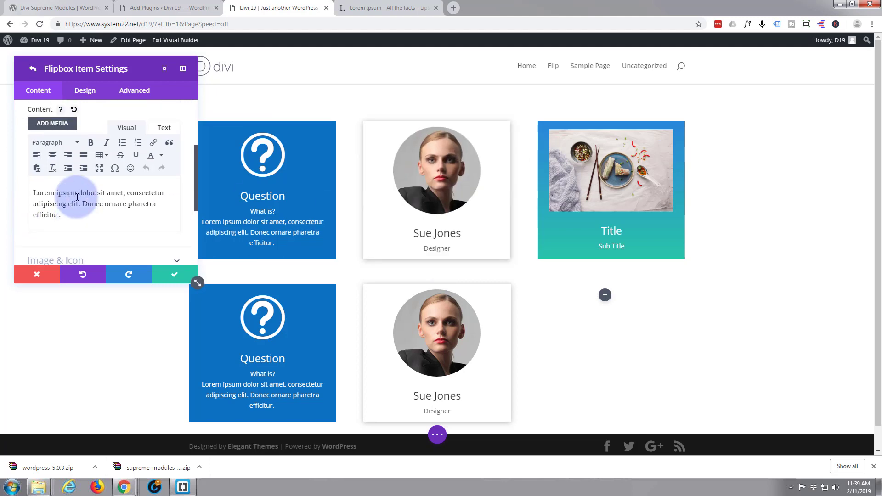
pyautogui.scroll(3, 76, 197)
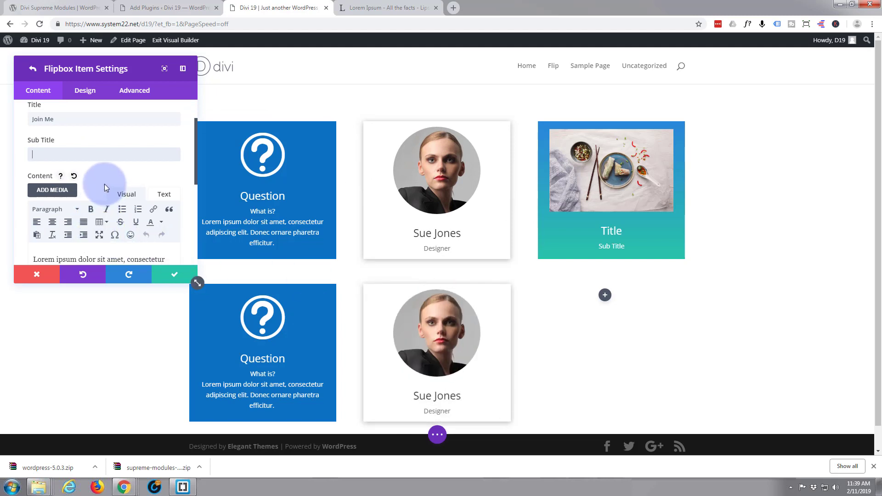
pyautogui.scroll(1, 86, 180)
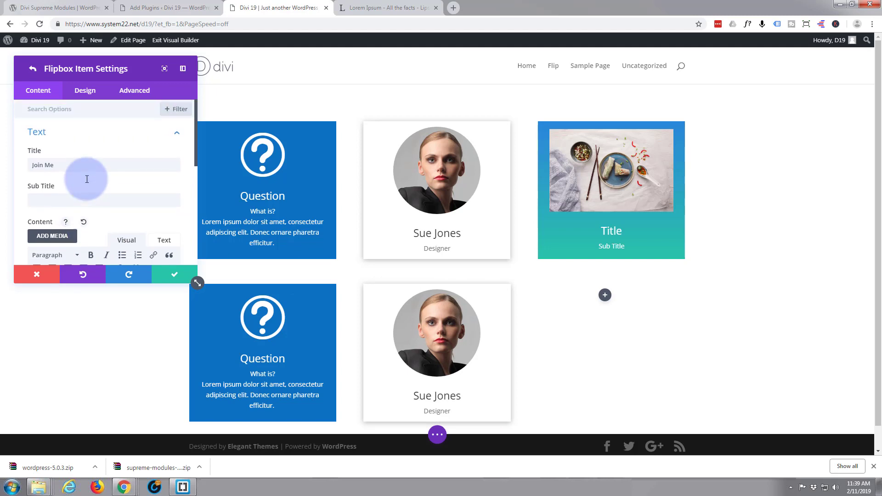
# Step: Choose the square Facebook icon as the icon of the Join Me item
pyautogui.click(178, 133)
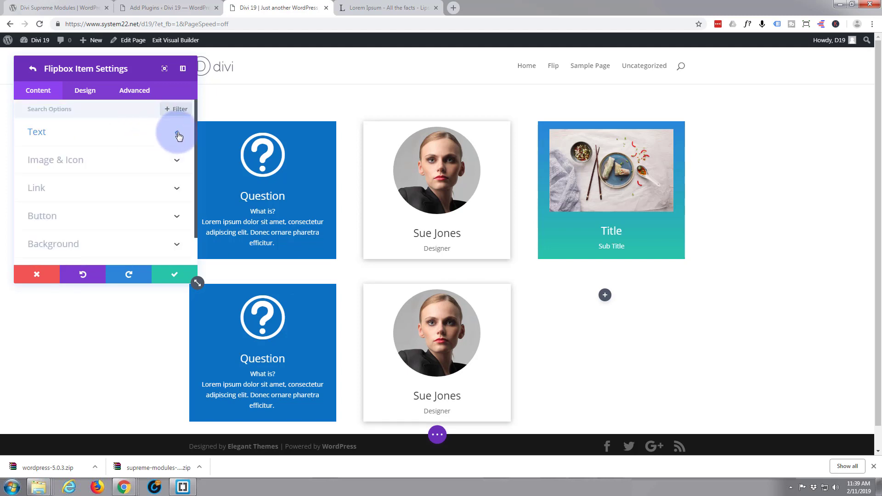
pyautogui.click(125, 162)
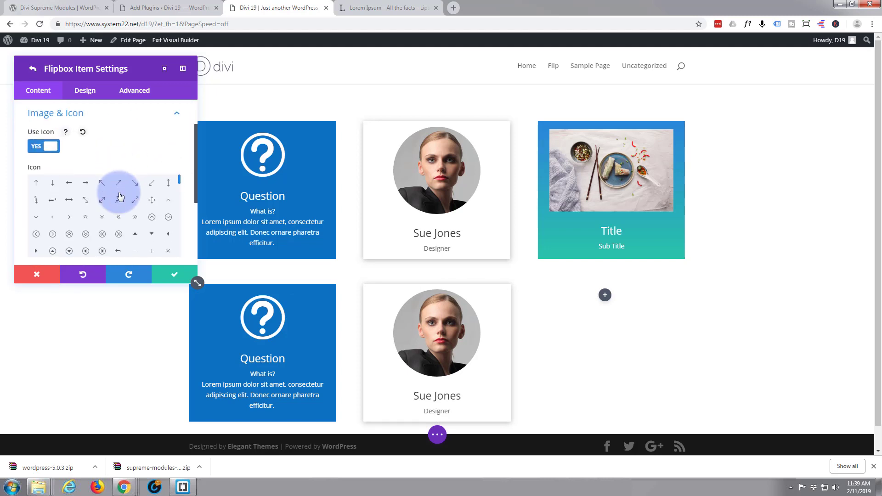
pyautogui.scroll(-5, 118, 209)
pyautogui.scroll(-6, 120, 211)
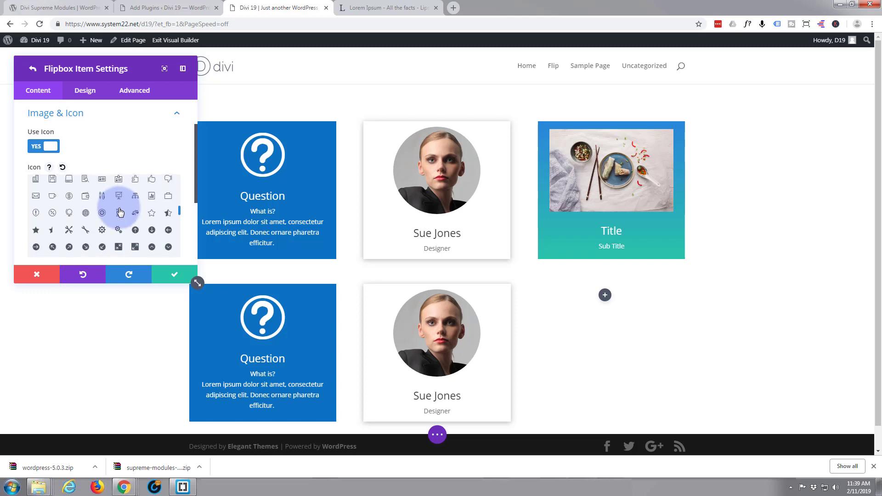
pyautogui.scroll(-4, 120, 211)
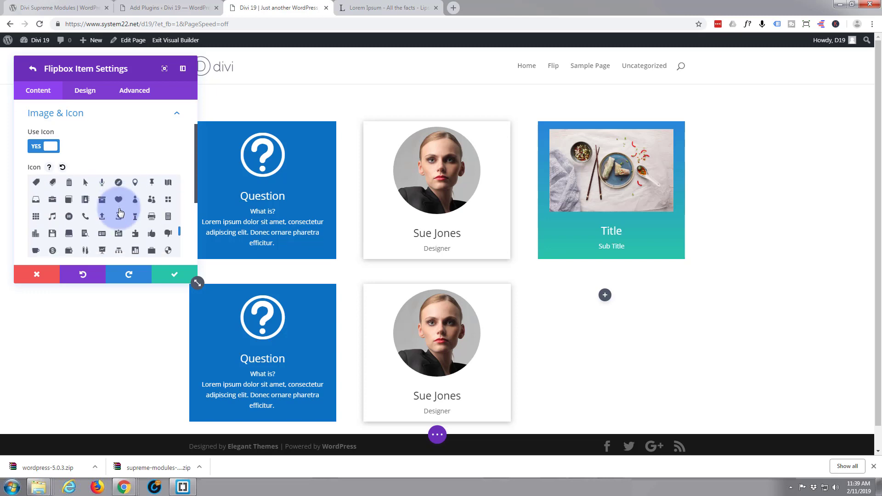
pyautogui.scroll(-6, 120, 211)
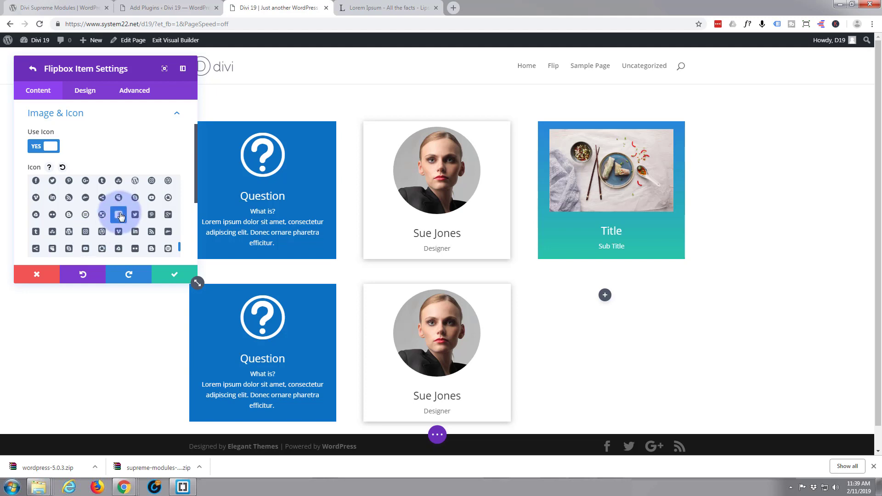
pyautogui.click(119, 215)
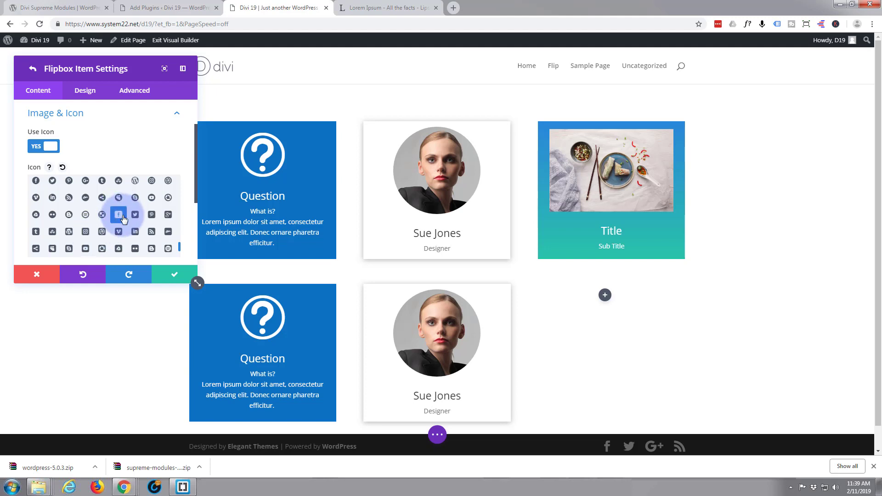
# Step: Remove the green background color from the Join Me item
pyautogui.click(168, 276)
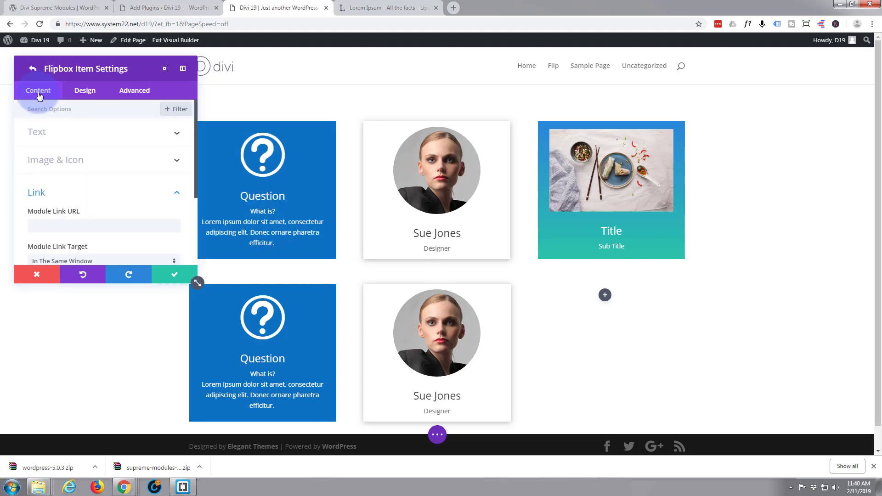
pyautogui.scroll(-3, 94, 184)
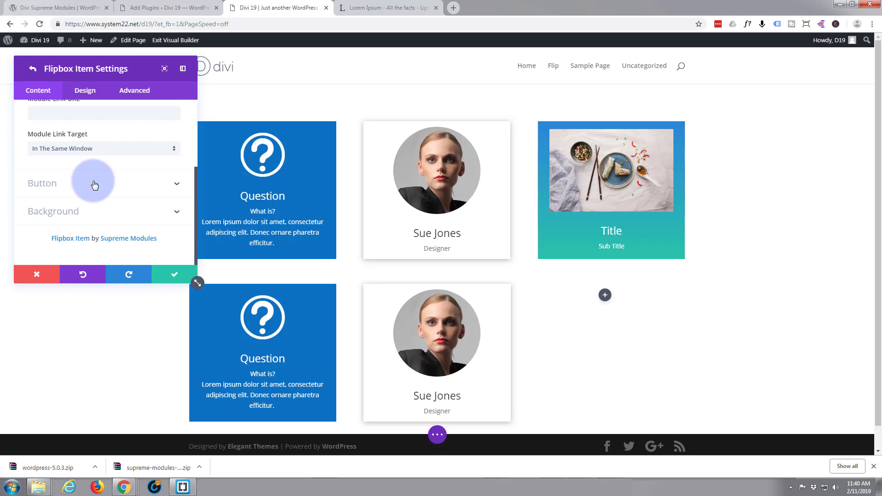
pyautogui.click(152, 218)
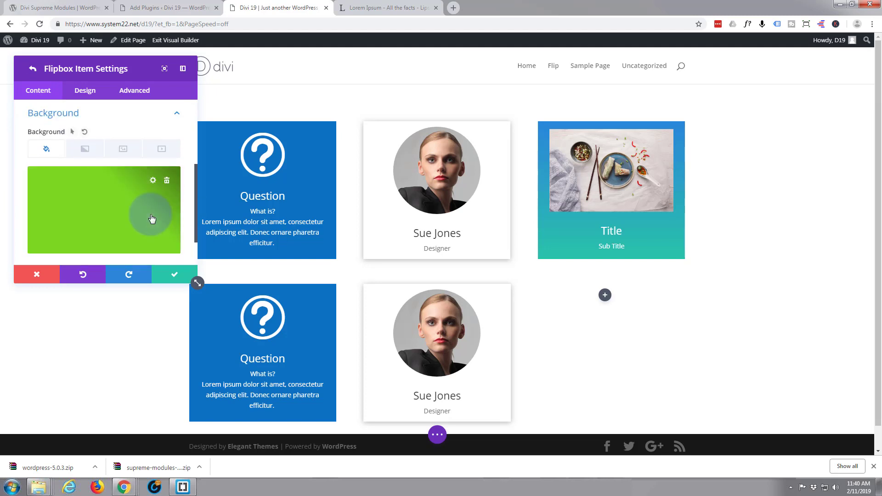
pyautogui.click(168, 182)
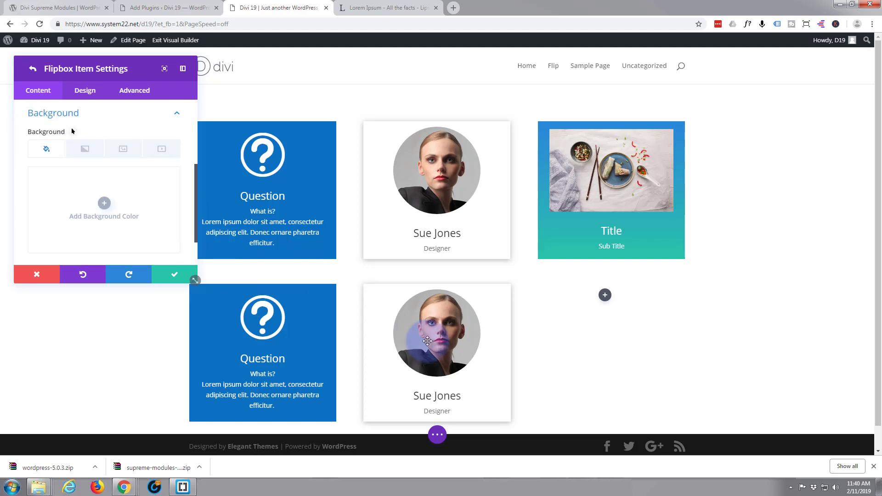
pyautogui.click(440, 350)
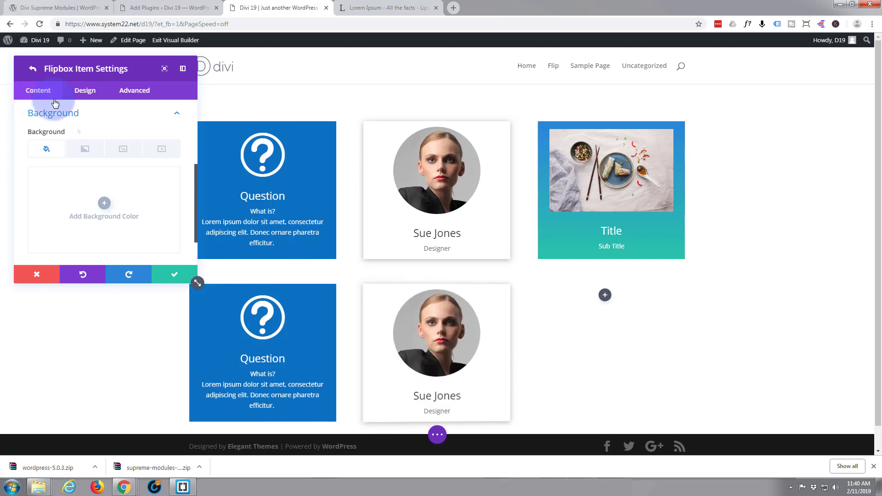
# Step: Set the text color of the Join Me item to Dark
pyautogui.click(83, 91)
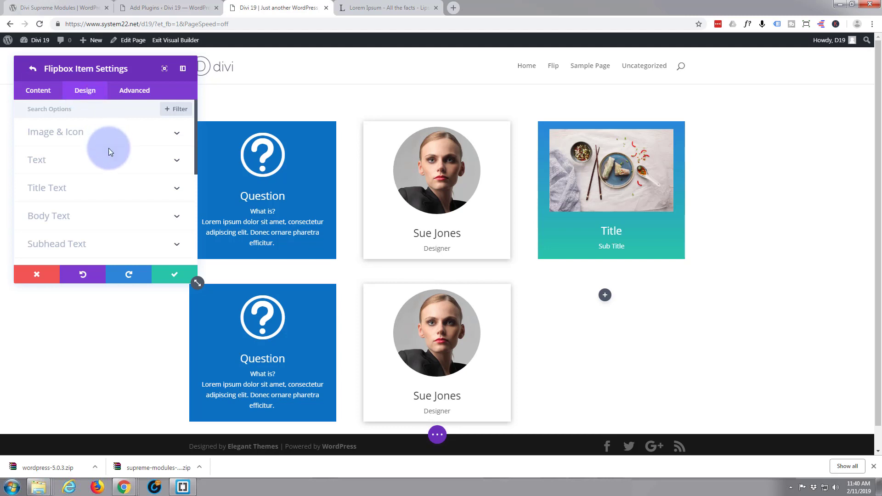
pyautogui.click(118, 163)
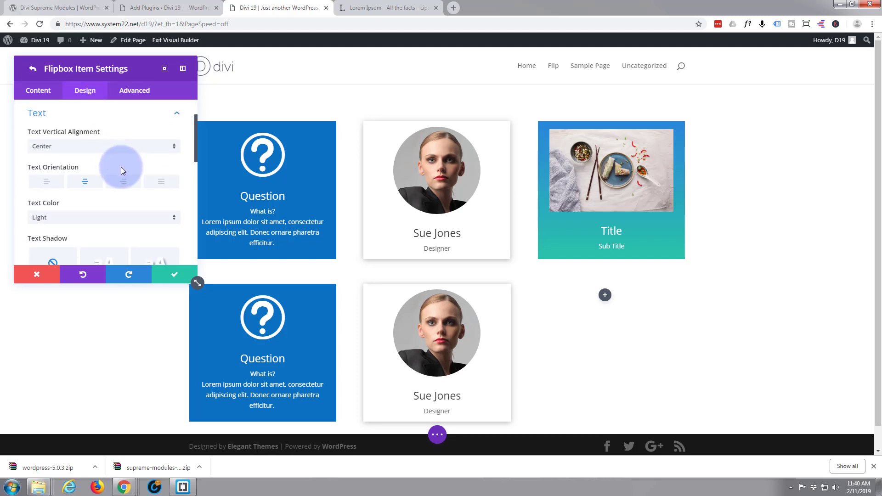
pyautogui.click(173, 223)
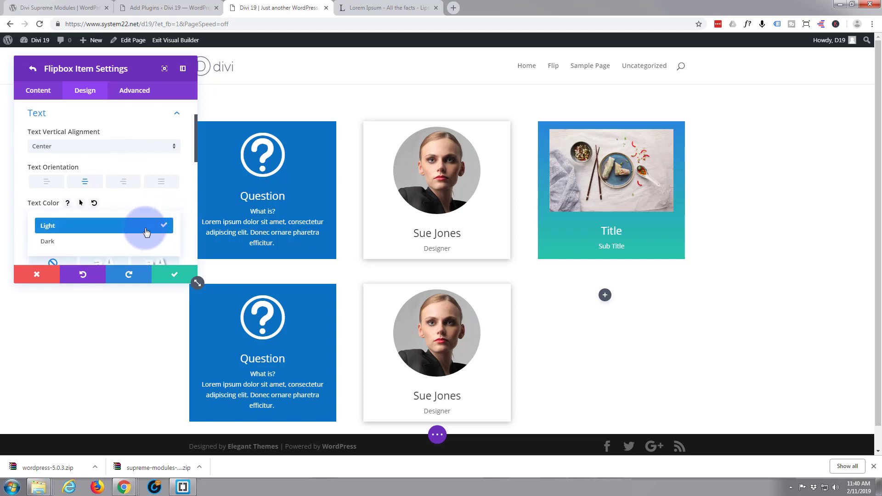
pyautogui.click(135, 241)
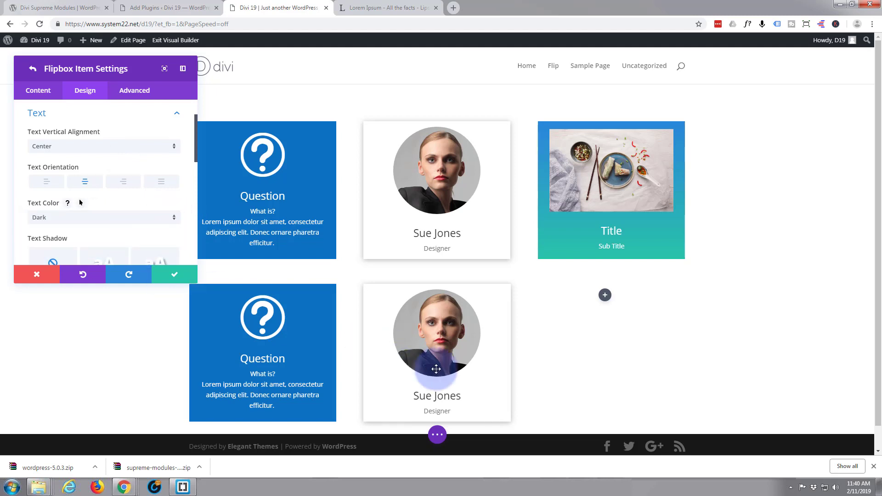
pyautogui.click(448, 369)
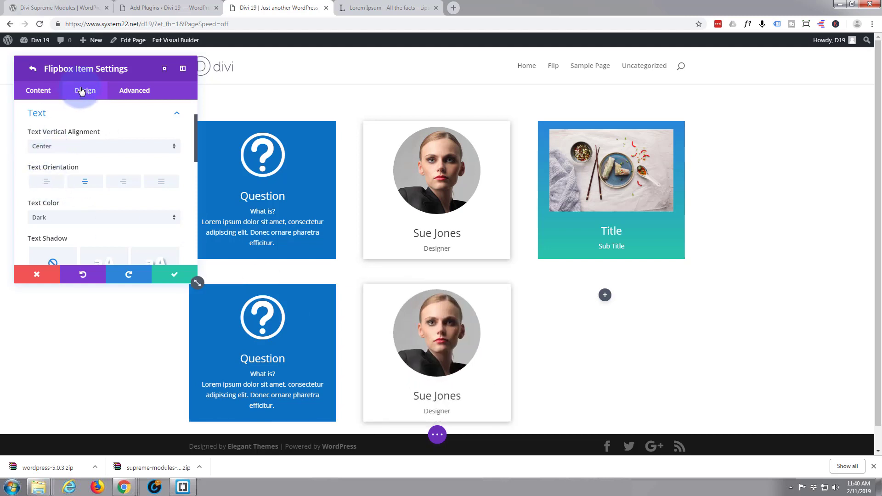
pyautogui.click(177, 115)
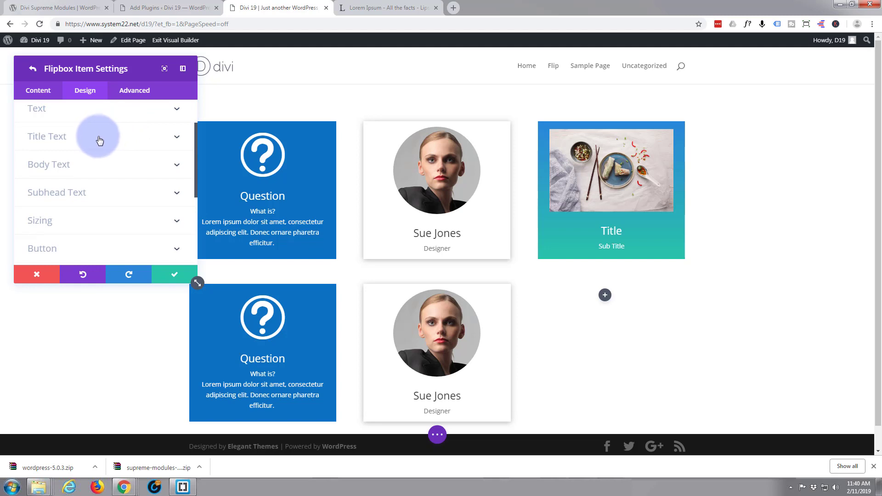
# Step: Set the Join Me item's icon color to the saved blue #0c71c3
pyautogui.scroll(2, 110, 138)
pyautogui.click(118, 134)
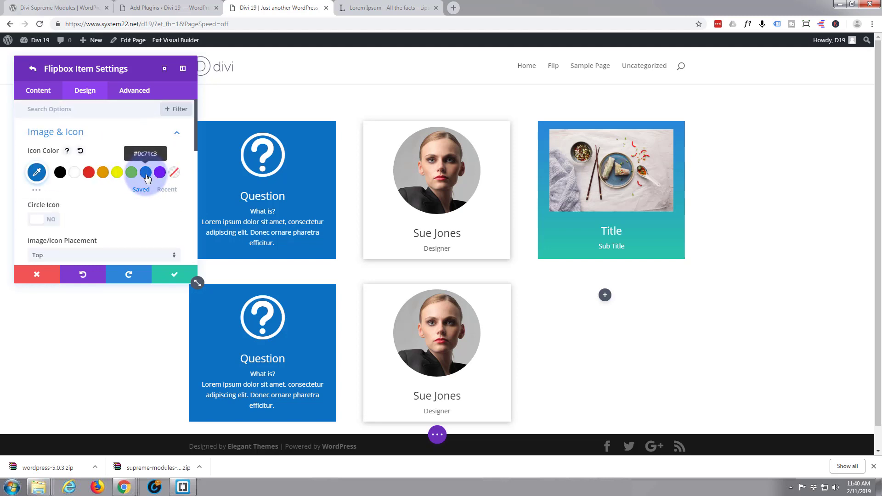
pyautogui.moveTo(397, 354)
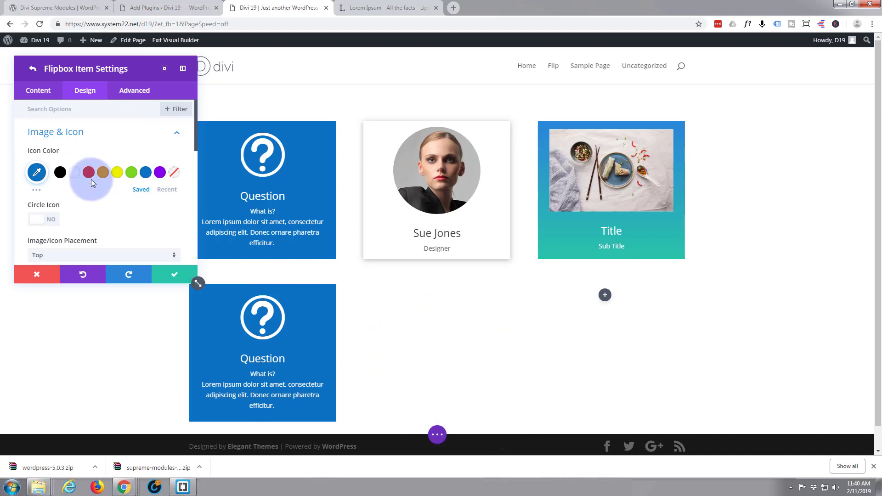
pyautogui.scroll(-1, 69, 204)
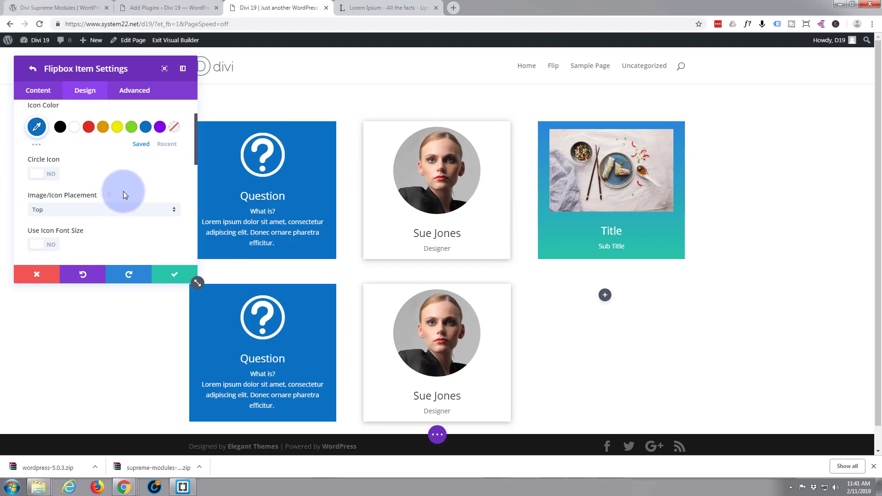
pyautogui.scroll(1, 123, 191)
pyautogui.click(179, 136)
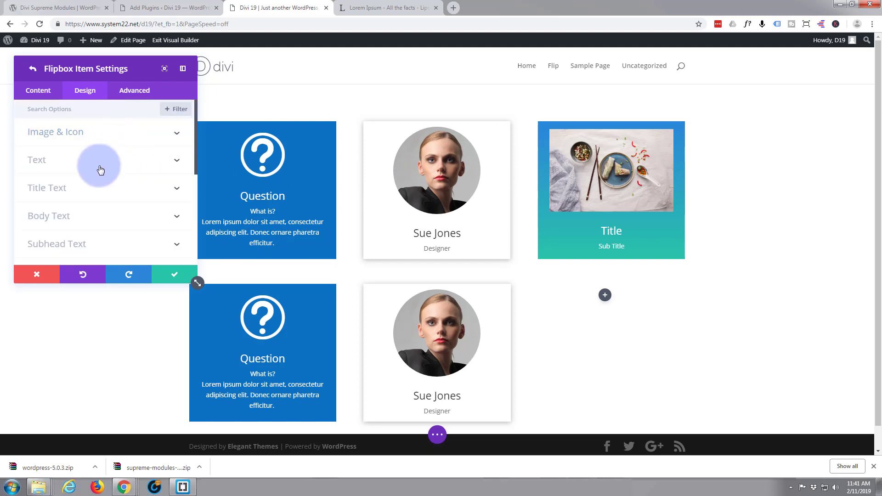
# Step: Apply the first box shadow preset, an even shadow around the box, to the Join Me item and save the item's settings
pyautogui.scroll(-5, 96, 177)
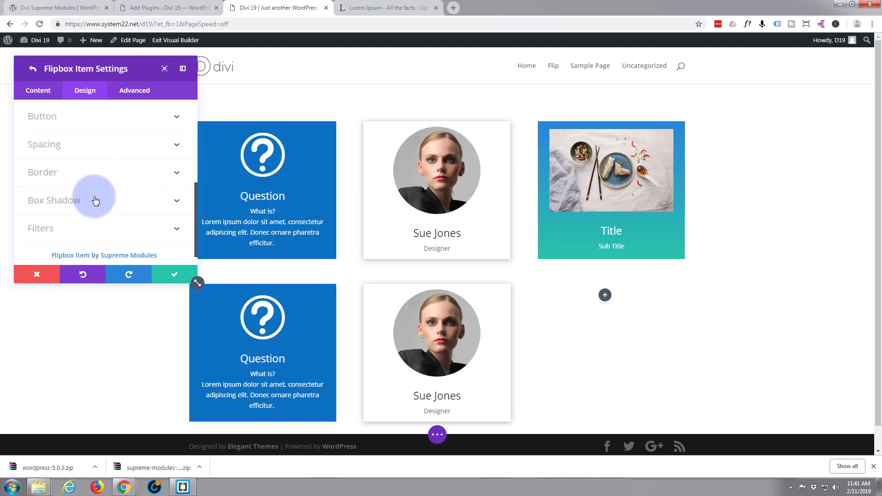
pyautogui.click(95, 199)
pyautogui.click(85, 155)
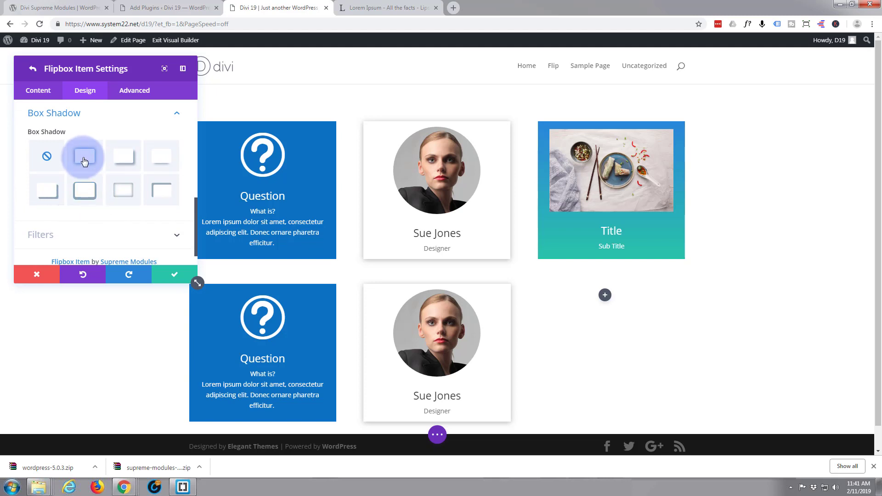
pyautogui.click(85, 161)
pyautogui.moveTo(421, 331)
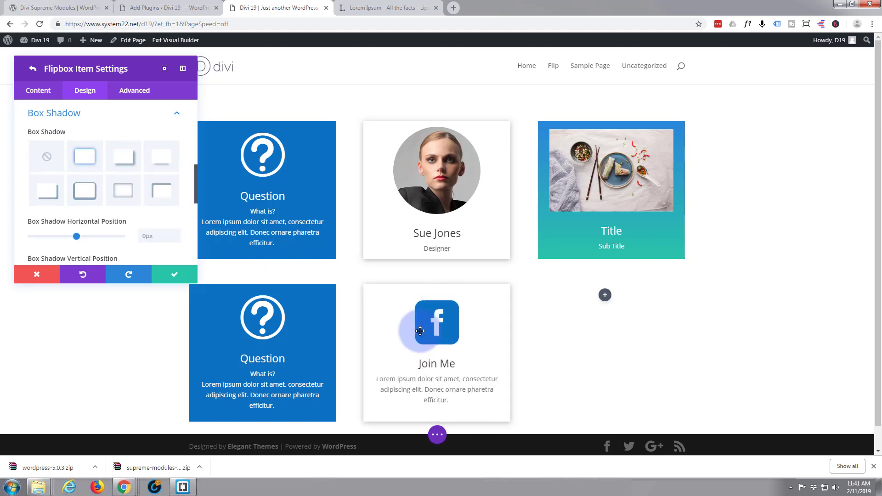
pyautogui.moveTo(416, 233)
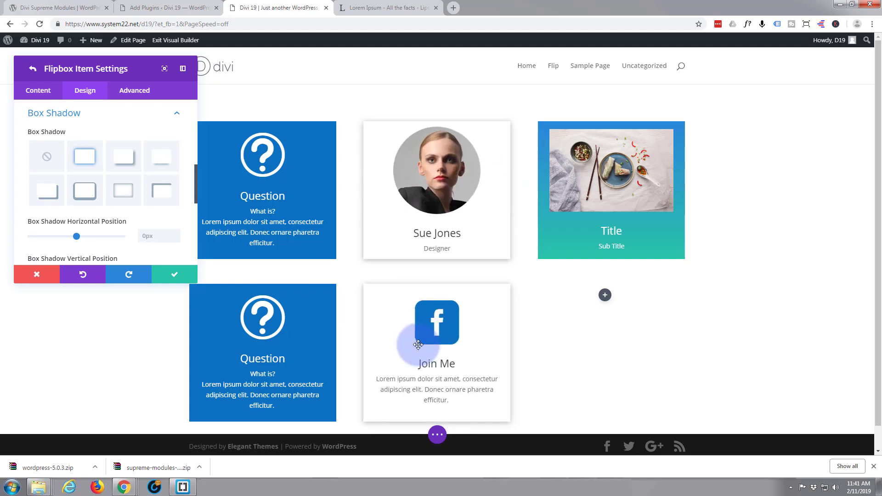
pyautogui.click(174, 275)
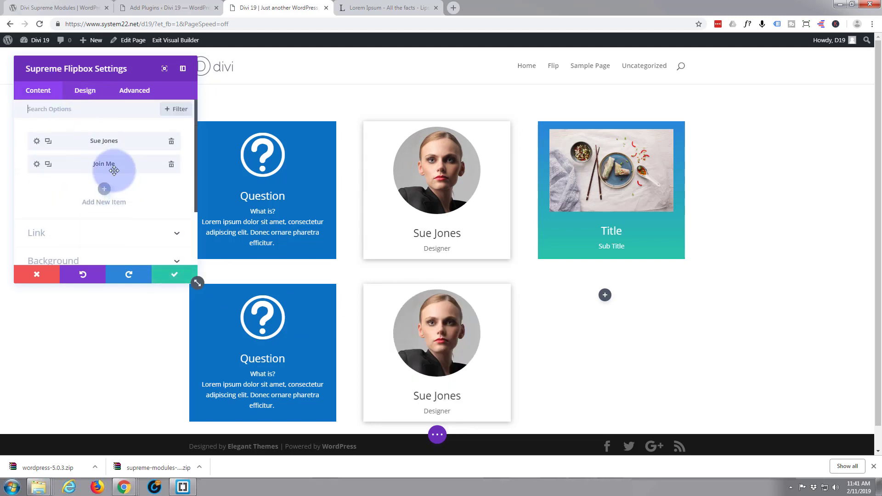
# Step: Set the flipbox effect of the profile card's animation to Flip Down
pyautogui.click(86, 92)
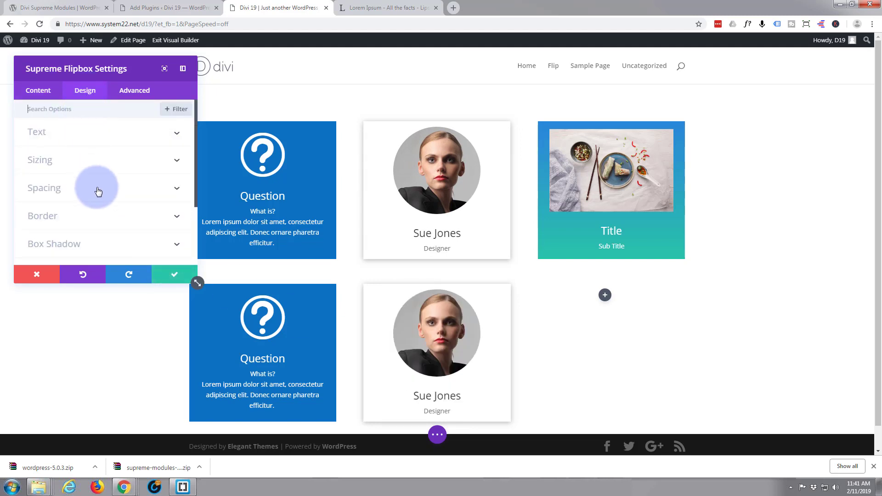
pyautogui.scroll(-2, 103, 193)
pyautogui.click(92, 213)
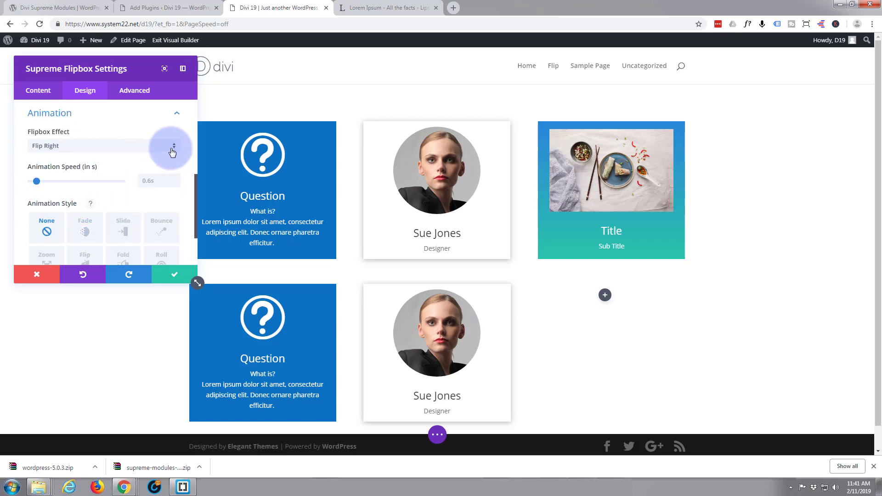
pyautogui.click(174, 150)
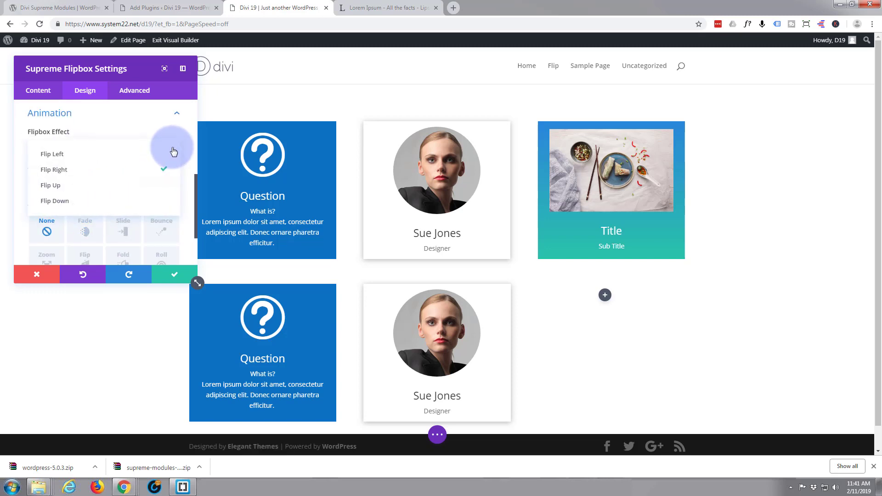
pyautogui.click(124, 200)
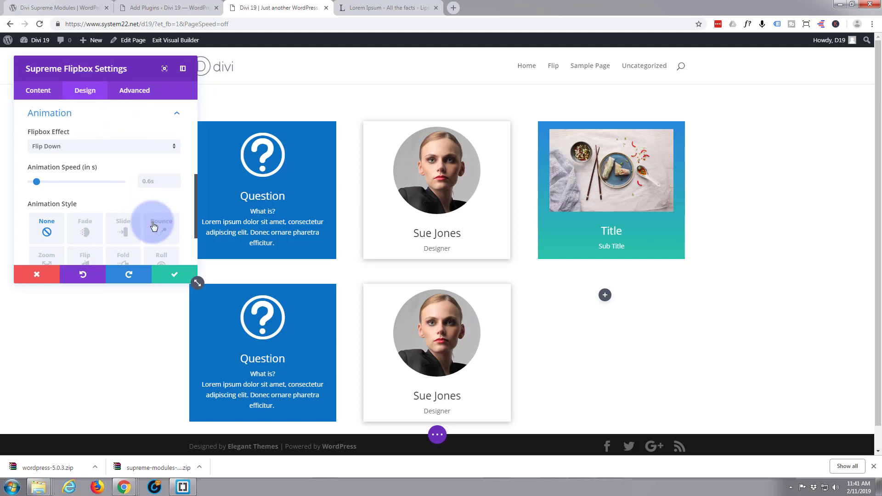
# Step: Examine the Join Me item's module link URL and link target options, and close the flip box settings without saving further changes
pyautogui.click(45, 97)
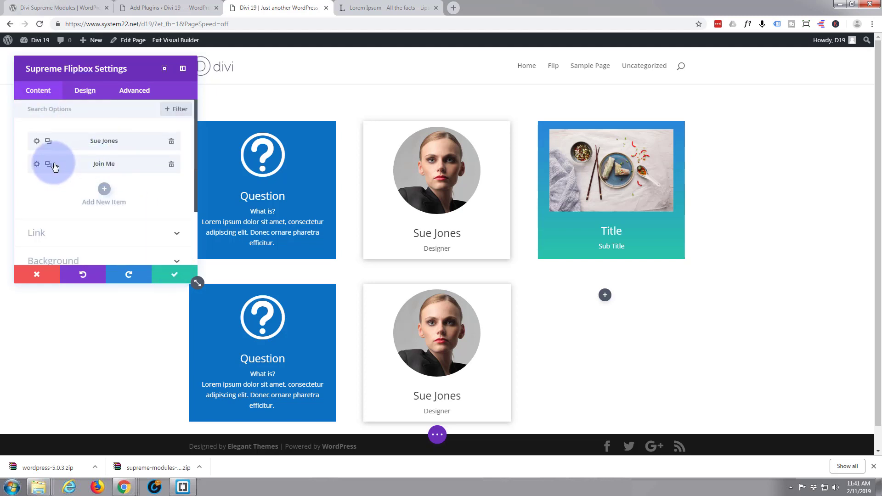
pyautogui.click(36, 165)
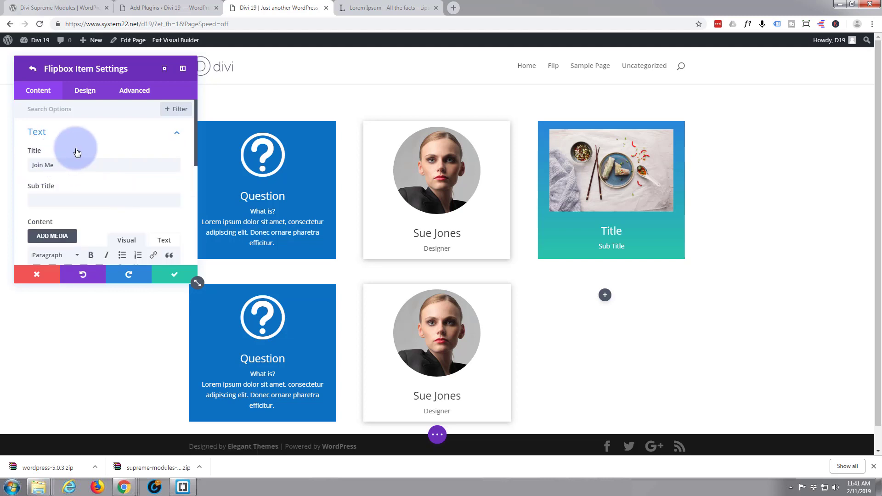
pyautogui.scroll(-4, 75, 147)
pyautogui.scroll(-2, 76, 147)
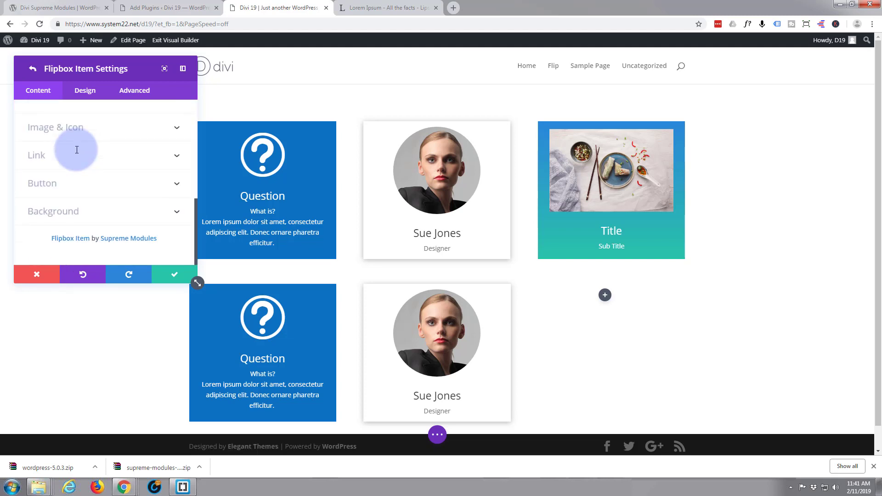
pyautogui.click(65, 160)
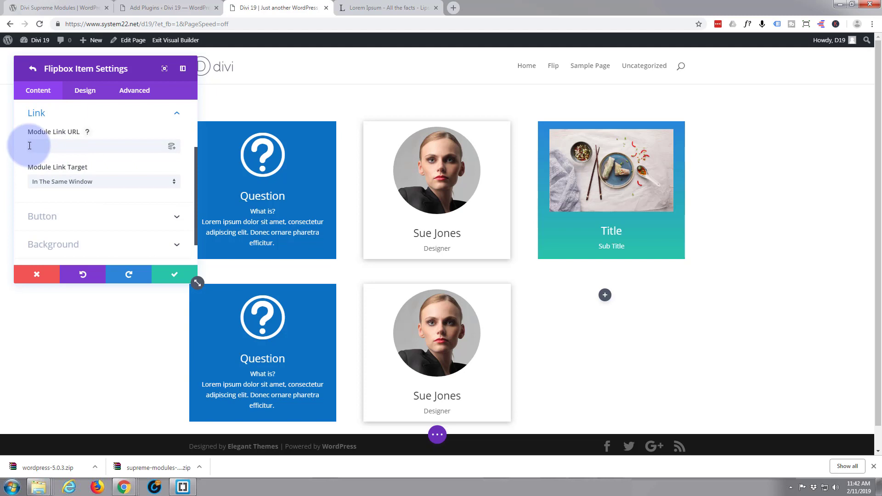
pyautogui.click(174, 186)
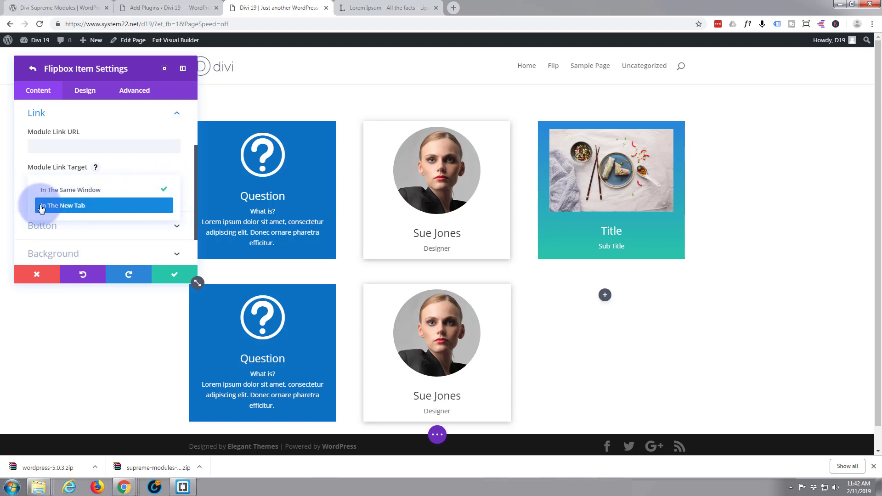
pyautogui.click(127, 162)
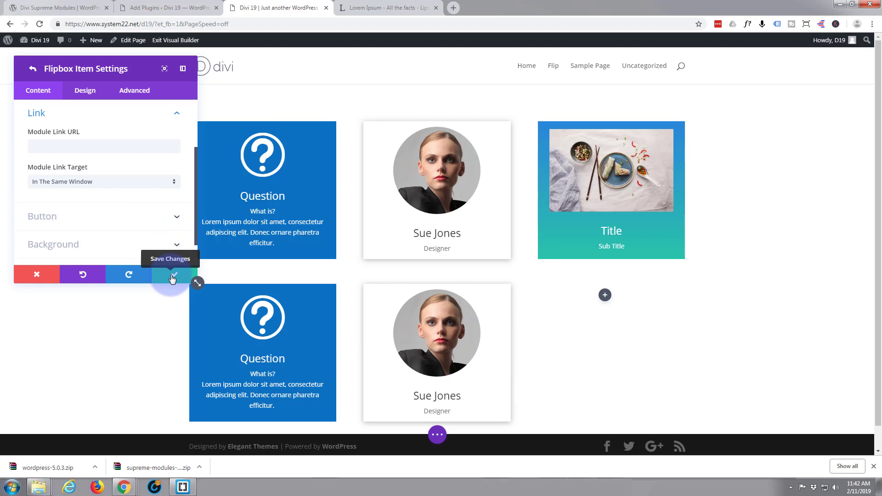
pyautogui.click(172, 275)
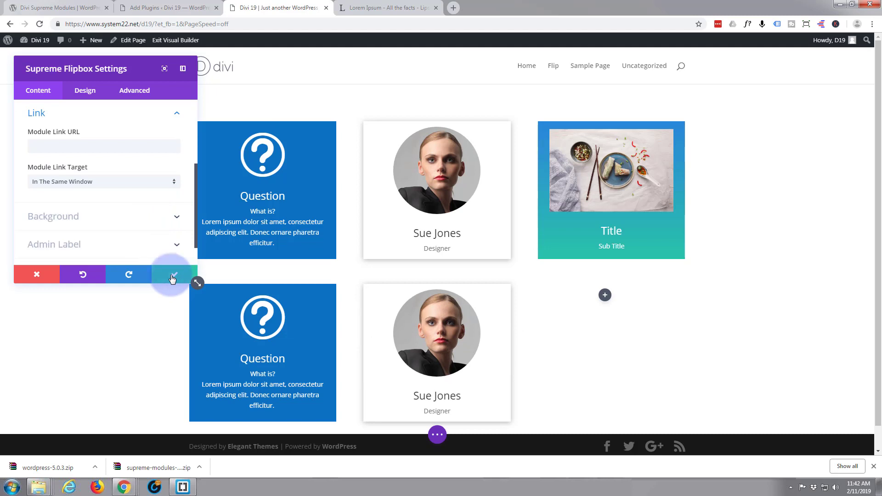
pyautogui.click(37, 274)
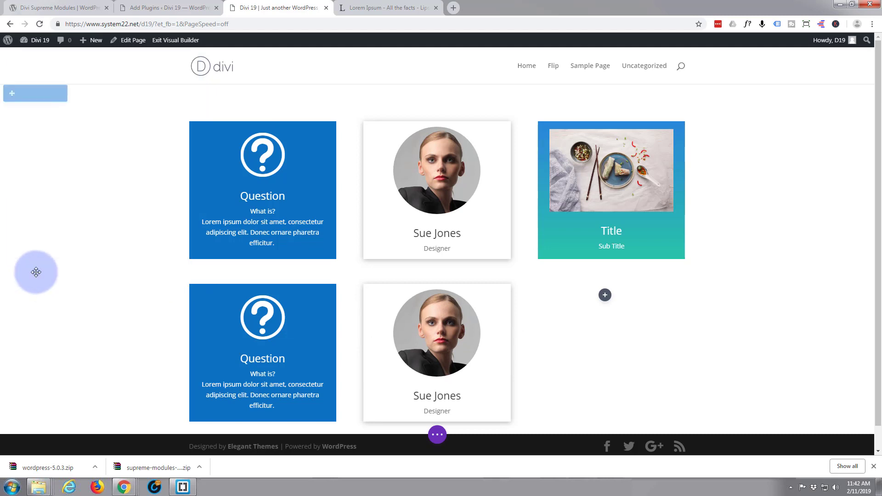
# Step: Preview the flip of the third box, with the food photo, to its Order Now side
pyautogui.moveTo(625, 184)
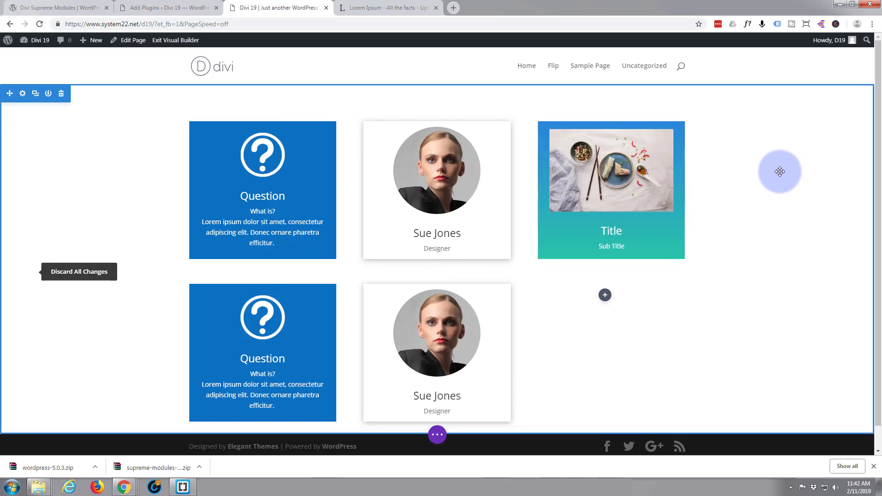
pyautogui.moveTo(660, 175)
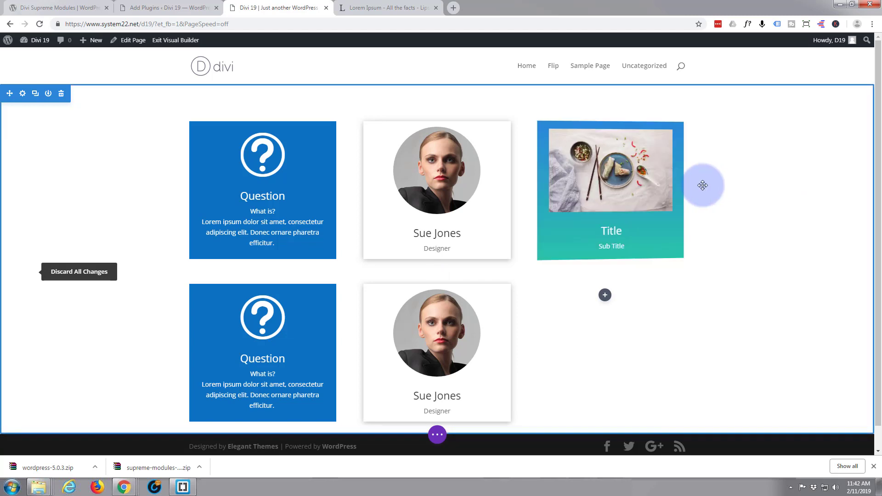
pyautogui.moveTo(641, 202)
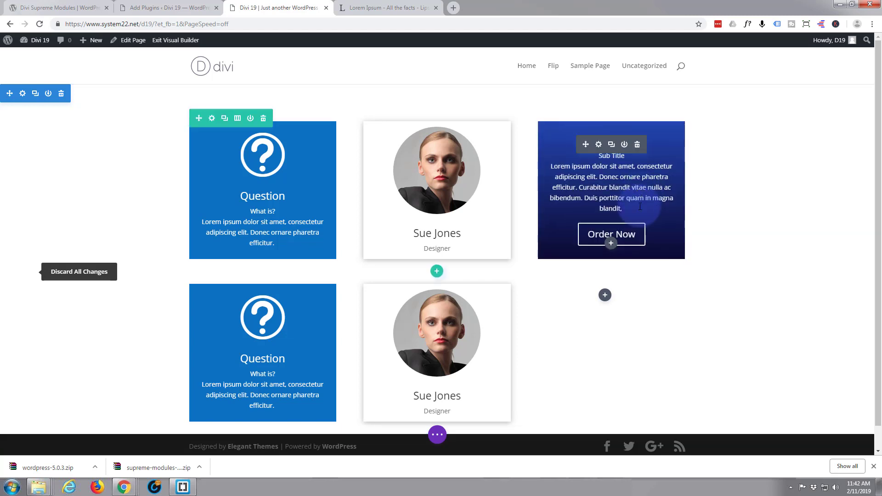
# Step: Duplicate the profile card in the lower row and move the copy into the empty third column beside it
pyautogui.moveTo(423, 317)
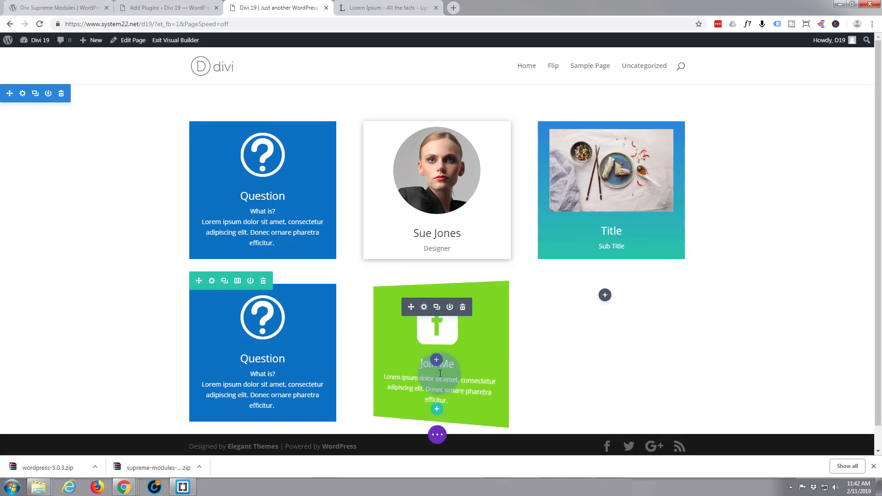
pyautogui.click(437, 308)
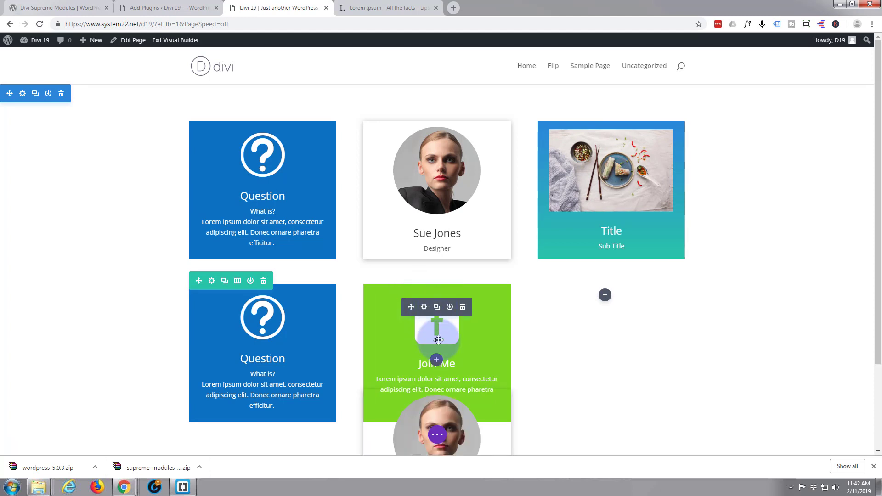
pyautogui.moveTo(411, 412)
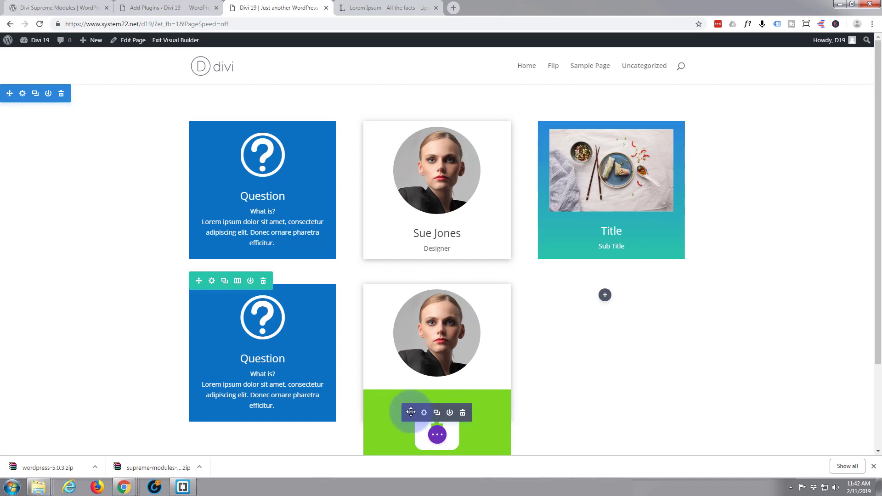
pyautogui.moveTo(411, 412); pyautogui.dragTo(611, 304)
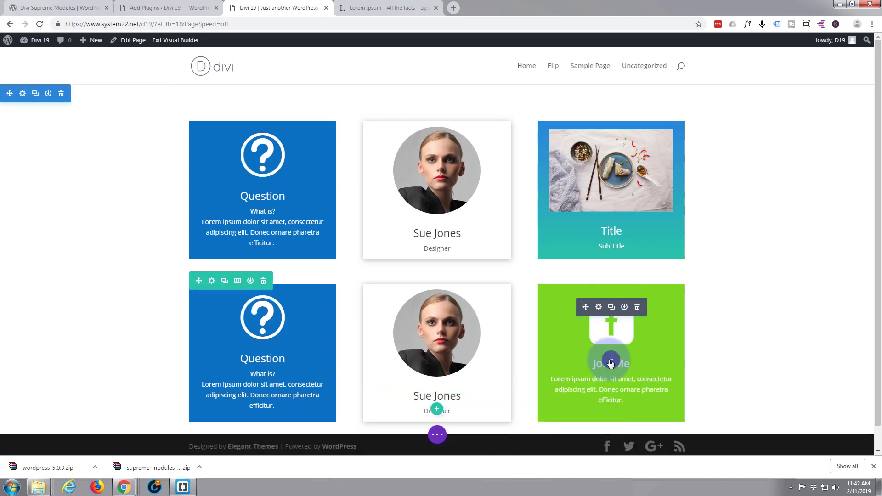
# Step: Set the title of the copied card's front item to "Title"
pyautogui.click(599, 308)
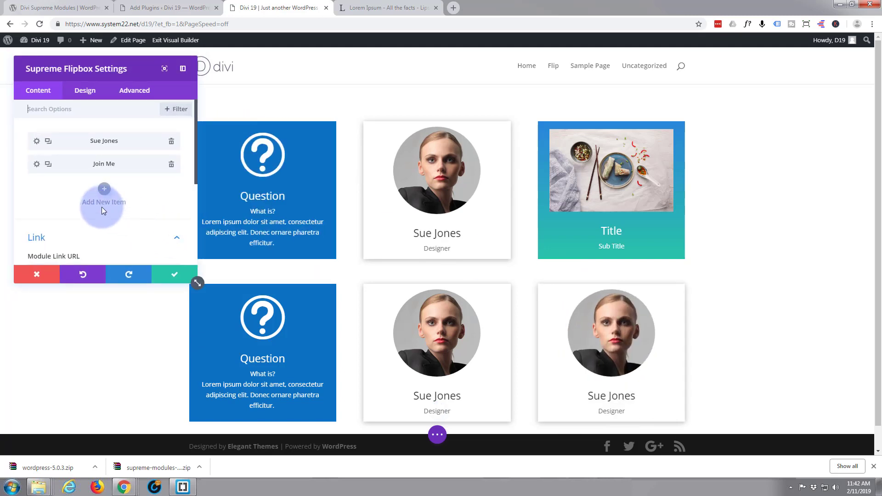
pyautogui.click(37, 141)
pyautogui.scroll(-3, 99, 178)
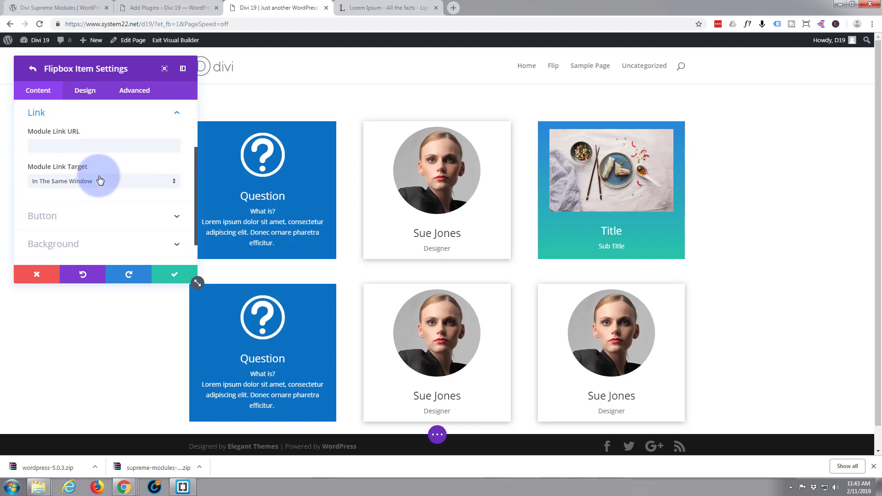
pyautogui.scroll(3, 99, 178)
pyautogui.scroll(-1, 101, 177)
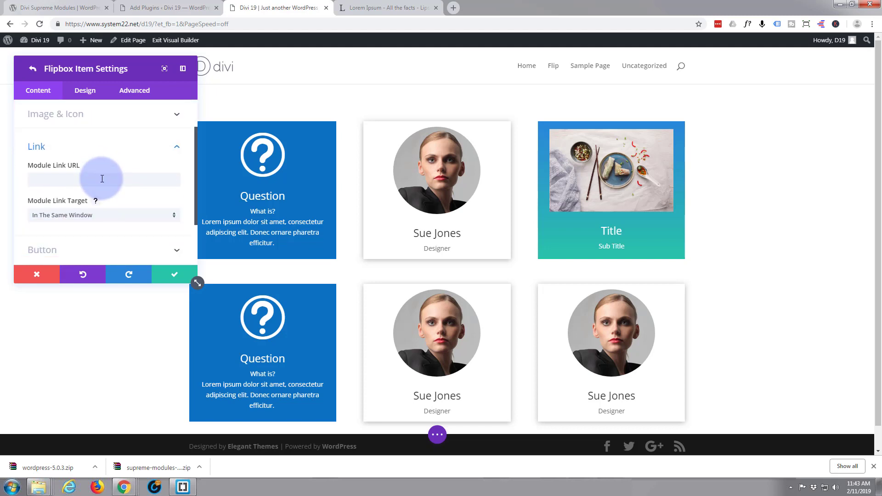
pyautogui.scroll(1, 120, 156)
pyautogui.click(165, 135)
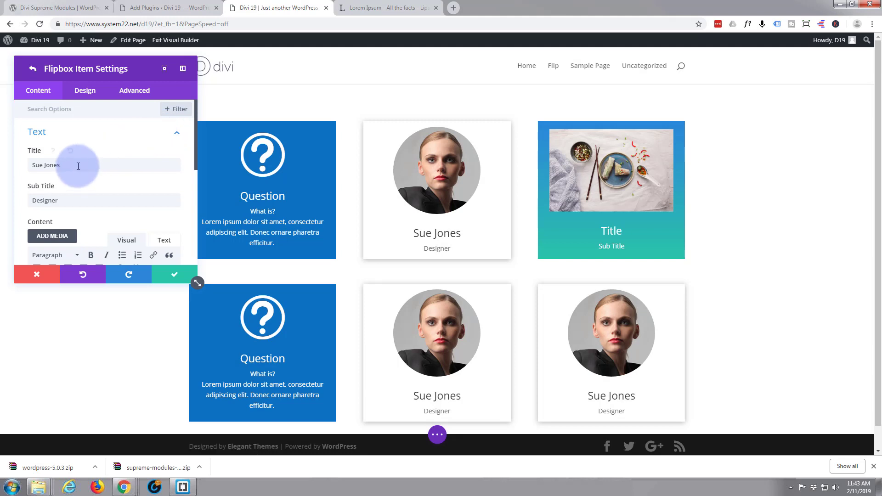
pyautogui.moveTo(78, 166); pyautogui.dragTo(3, 170)
pyautogui.write('Title')
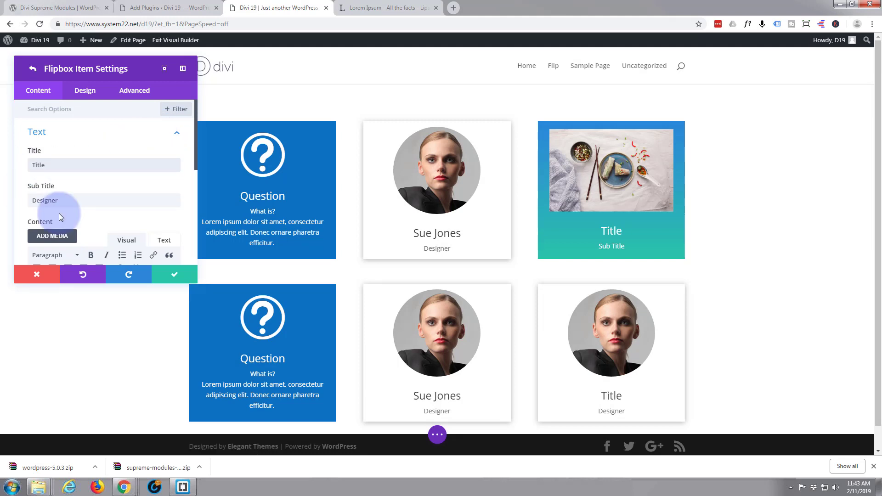
# Step: Change the front item's subtitle to "Sub Title"
pyautogui.moveTo(69, 201); pyautogui.dragTo(5, 198)
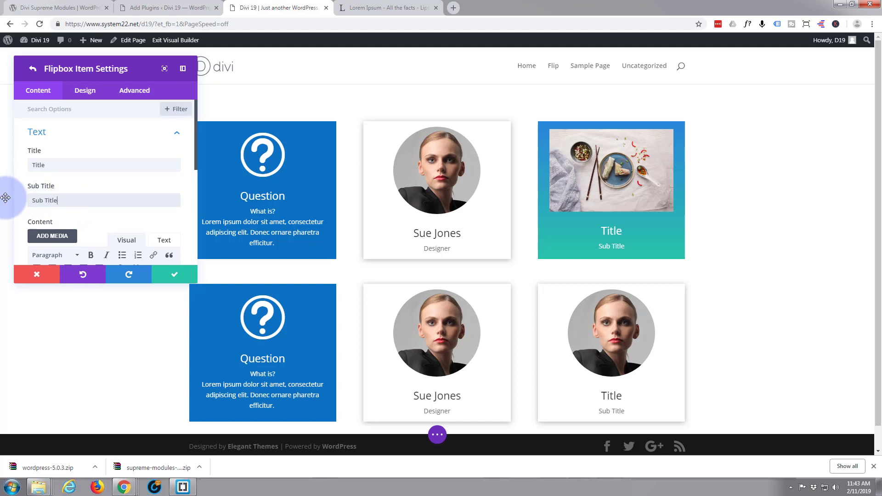
pyautogui.click(70, 227)
pyautogui.scroll(-3, 69, 225)
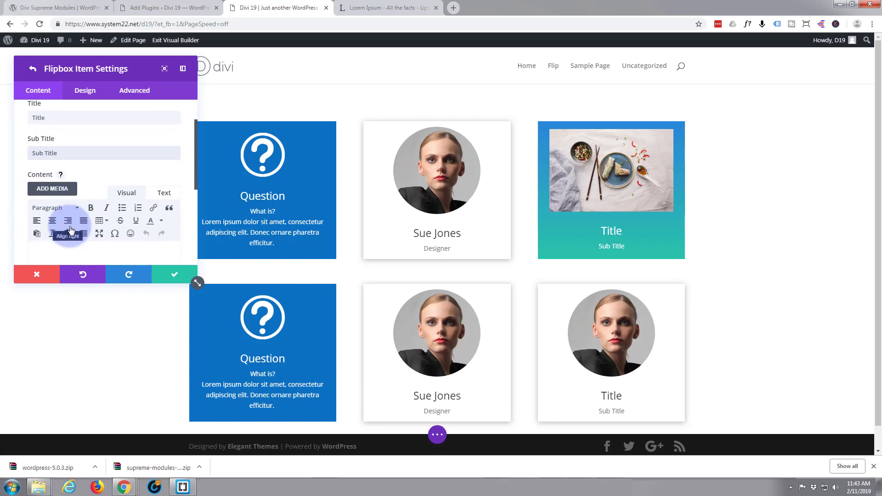
pyautogui.scroll(2, 59, 172)
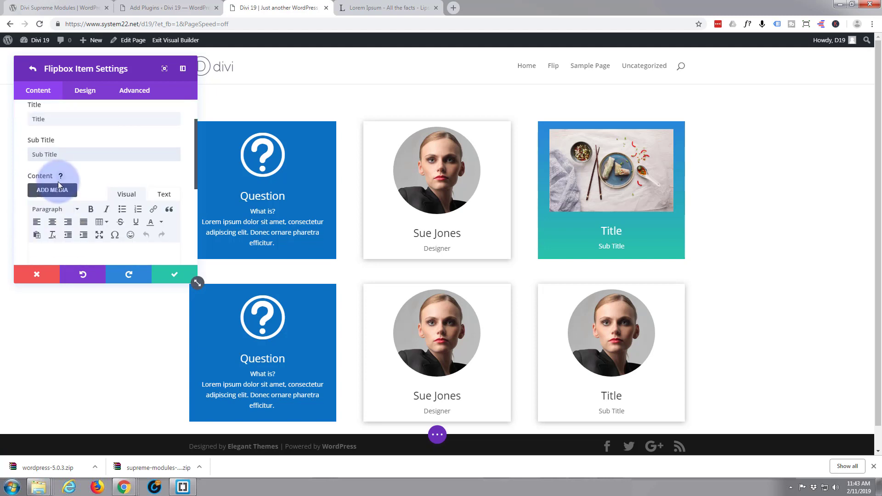
pyautogui.scroll(1, 58, 183)
pyautogui.click(60, 185)
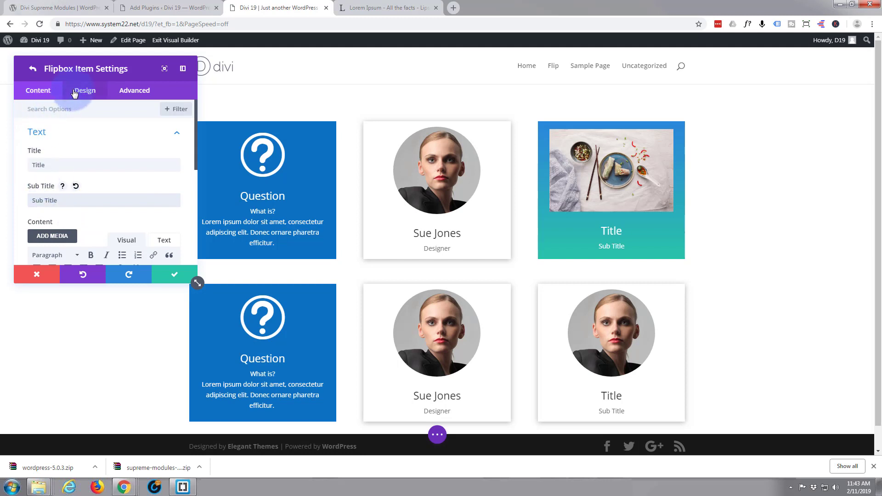
# Step: Replace the front item's portrait with the food photo Image_01-2.jpg from the media library
pyautogui.click(173, 134)
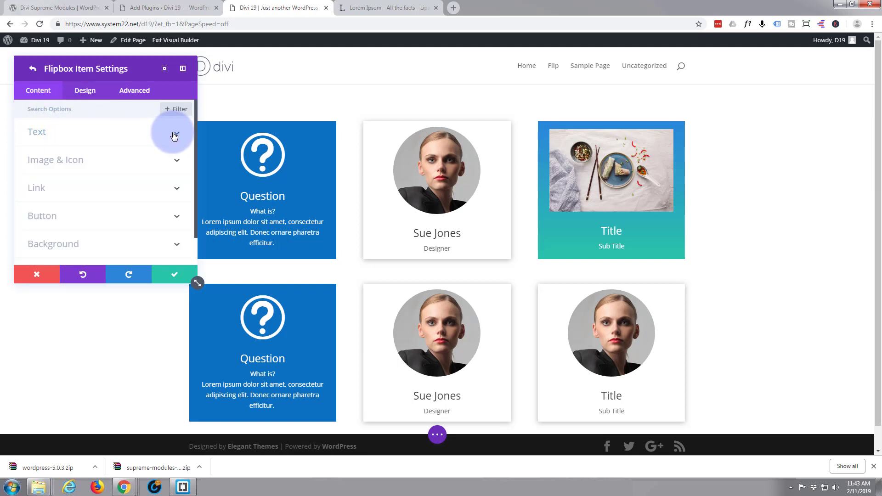
pyautogui.click(128, 163)
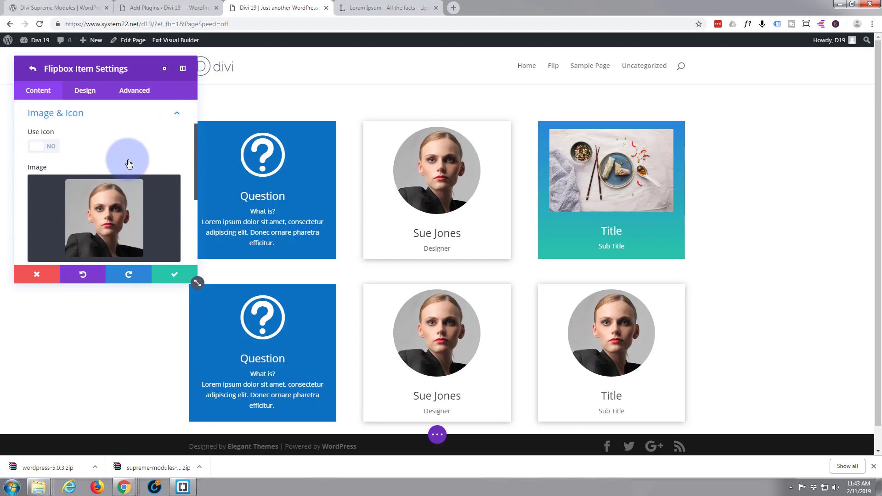
pyautogui.click(41, 150)
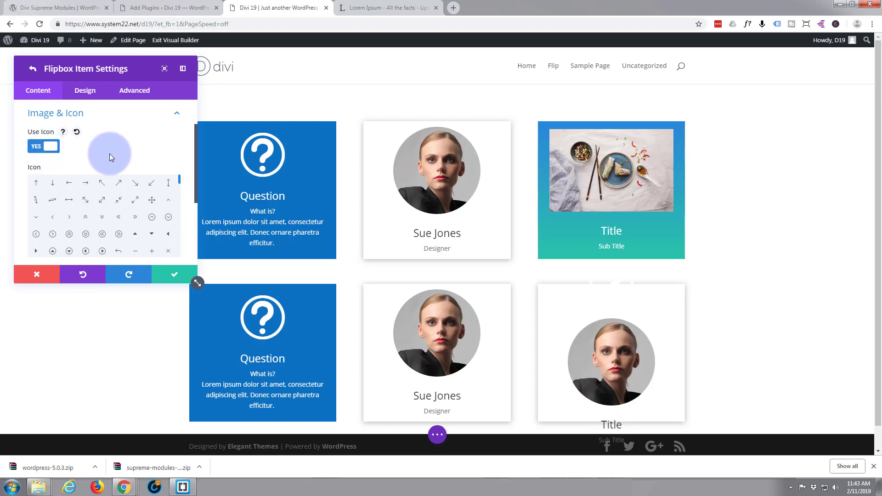
pyautogui.click(48, 146)
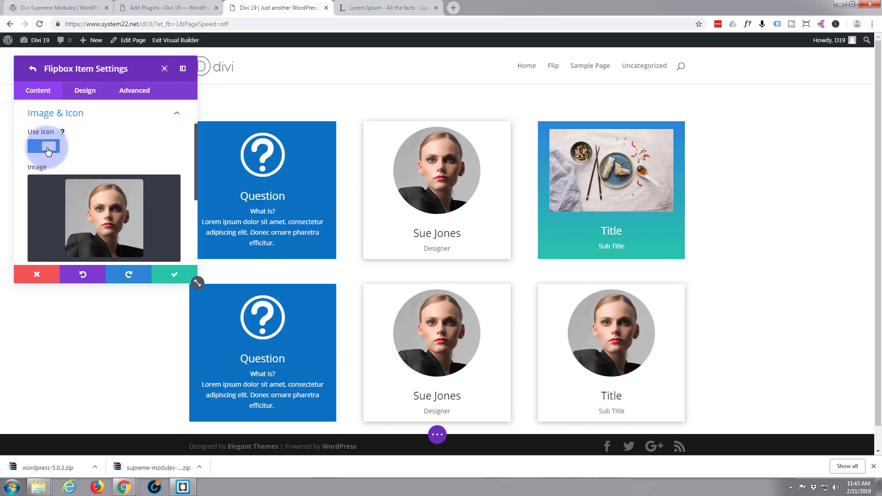
pyautogui.scroll(-2, 63, 144)
pyautogui.scroll(2, 115, 152)
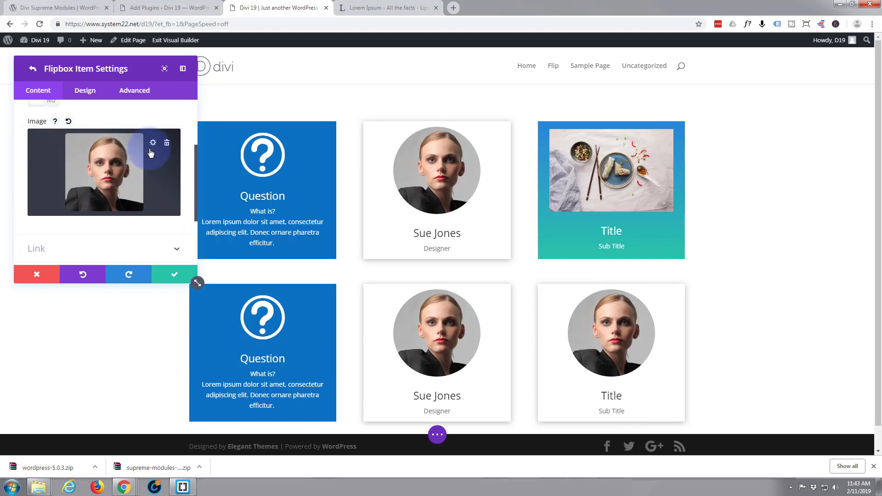
pyautogui.click(167, 144)
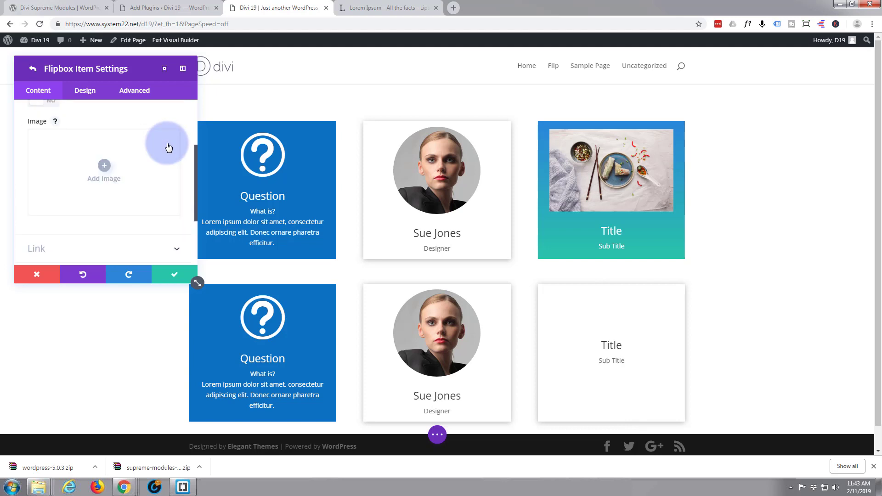
pyautogui.click(110, 165)
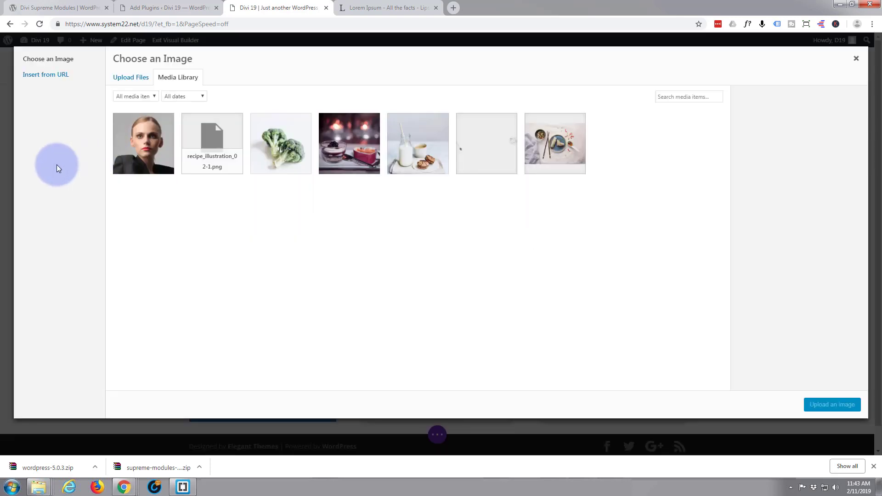
pyautogui.click(533, 145)
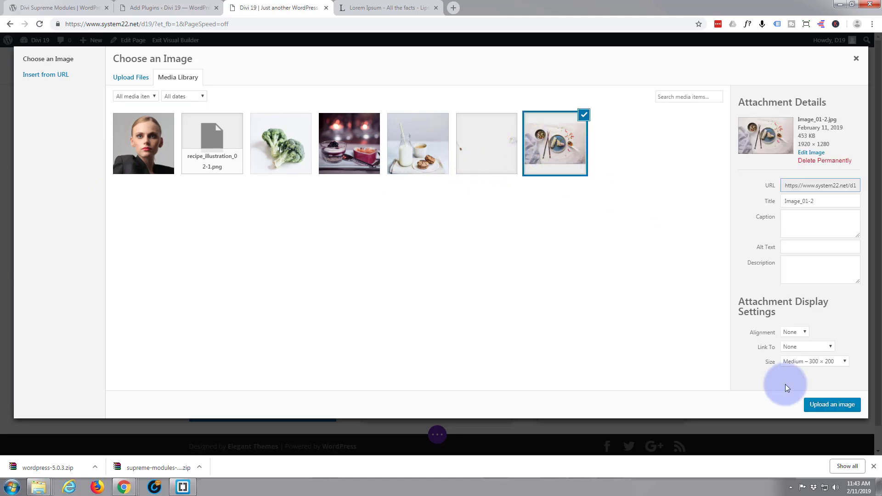
pyautogui.click(830, 404)
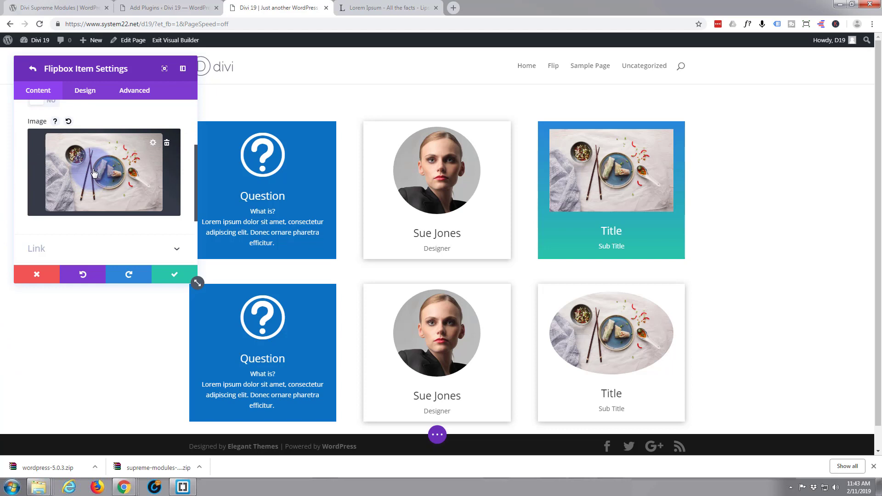
# Step: Set all four rounded corners of the front item's image to 0px
pyautogui.scroll(-2, 124, 195)
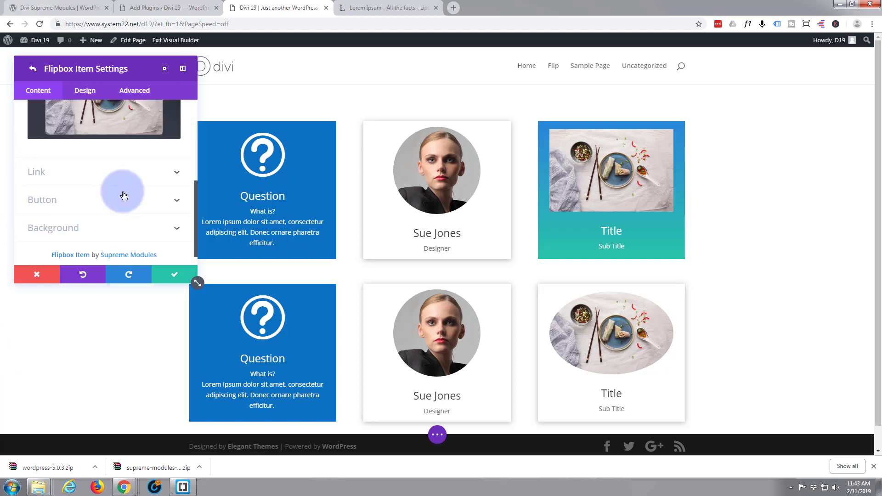
pyautogui.scroll(2, 124, 195)
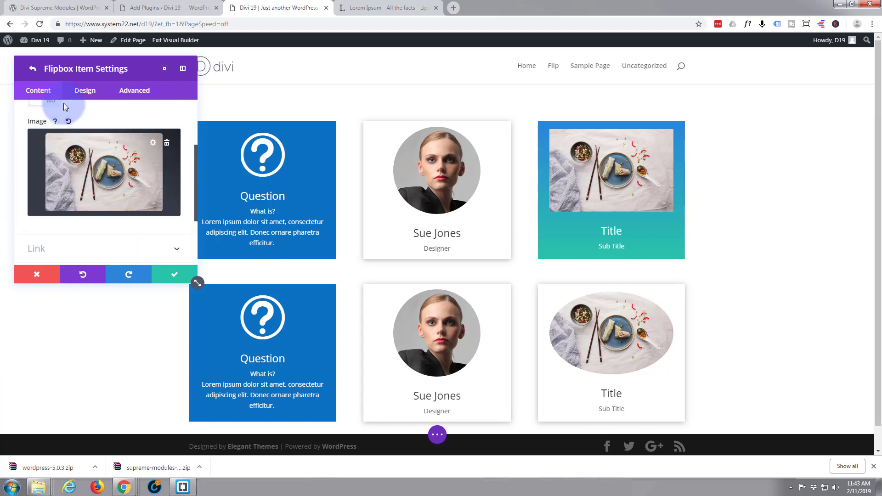
pyautogui.click(84, 91)
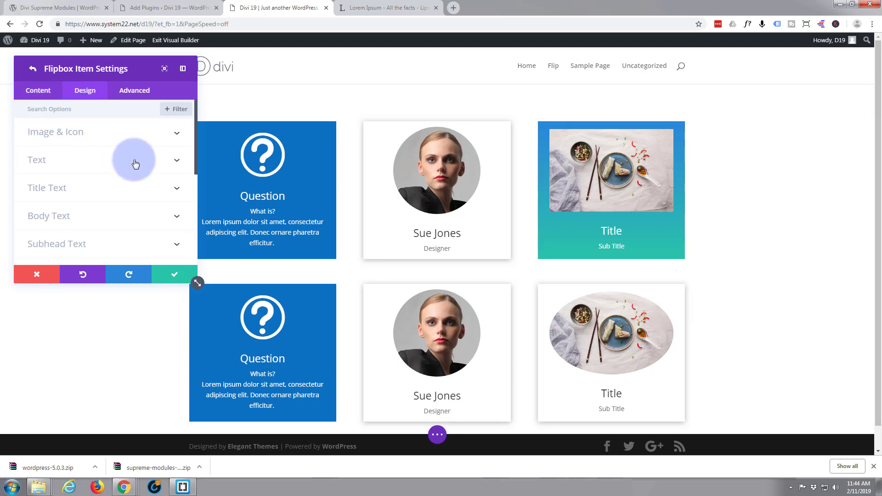
pyautogui.click(112, 135)
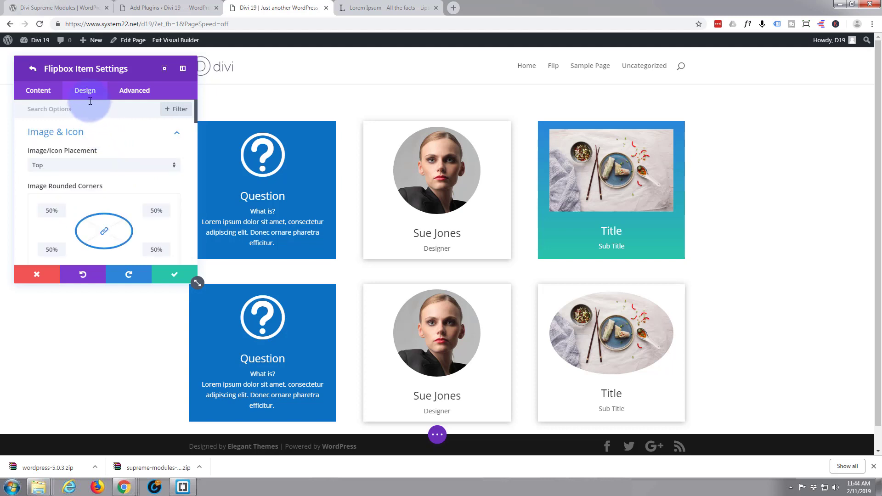
pyautogui.click(60, 211)
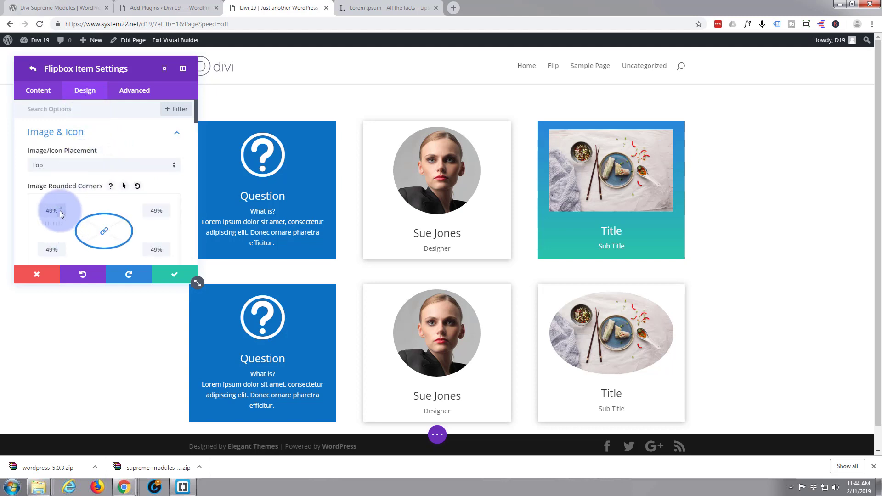
pyautogui.moveTo(43, 210); pyautogui.dragTo(58, 210)
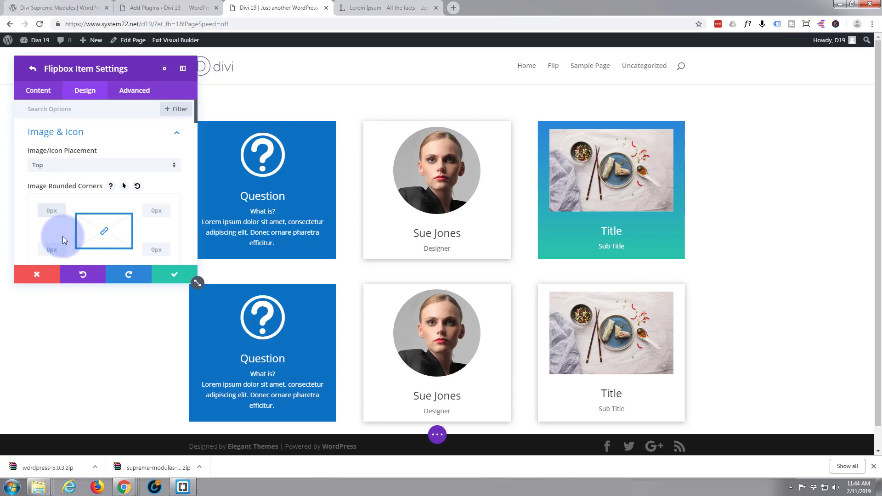
# Step: Add the default linear blue-to-green gradient as the front item's background
pyautogui.click(44, 94)
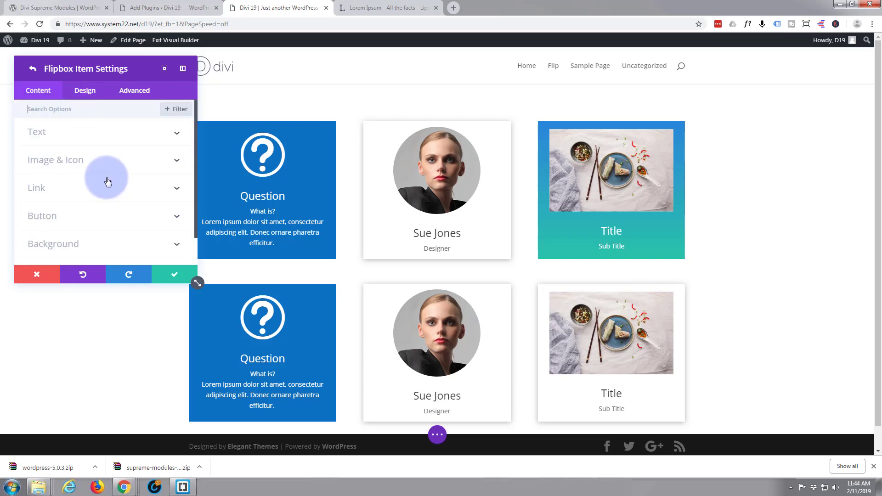
pyautogui.scroll(-2, 111, 193)
pyautogui.click(117, 210)
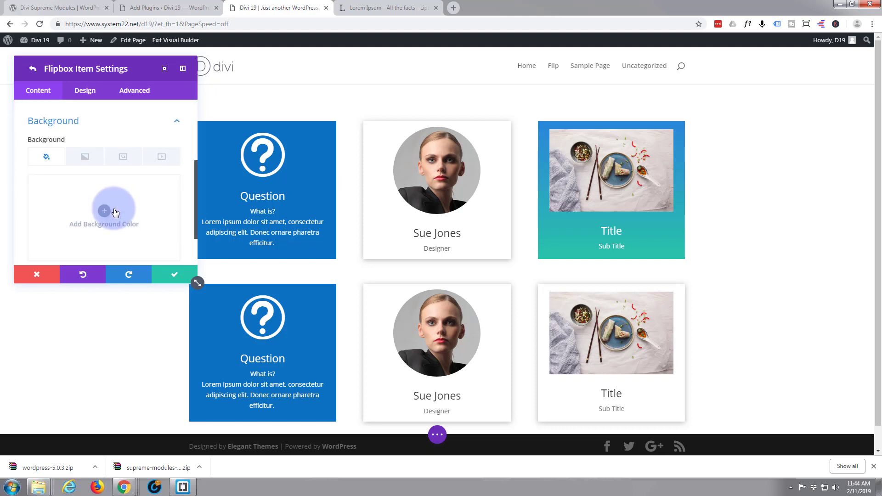
pyautogui.click(85, 150)
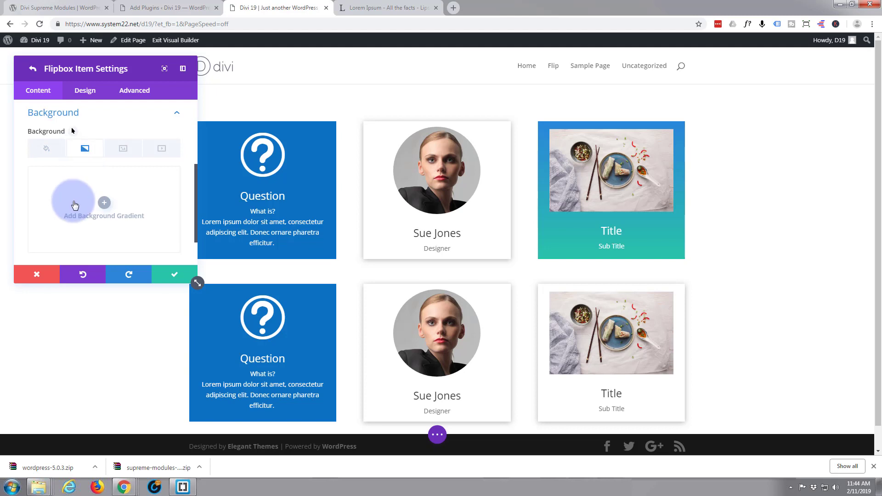
pyautogui.scroll(-1, 72, 202)
pyautogui.click(102, 158)
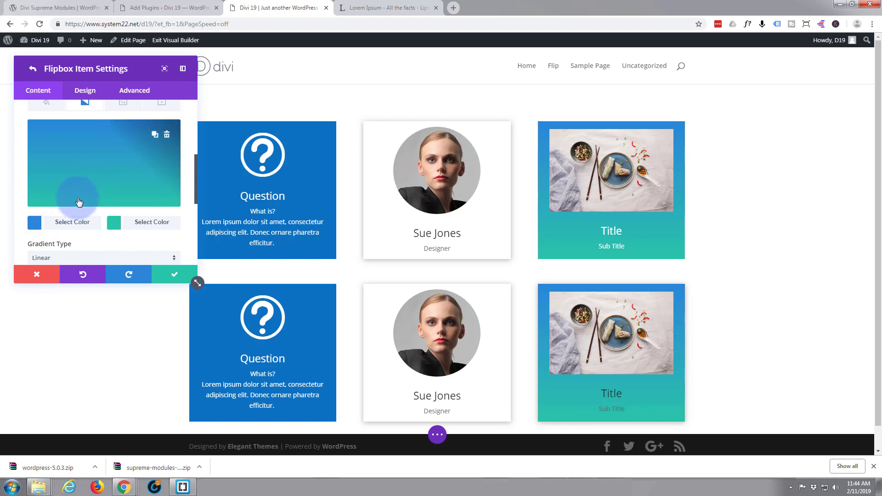
pyautogui.scroll(1, 80, 202)
pyautogui.scroll(1, 80, 201)
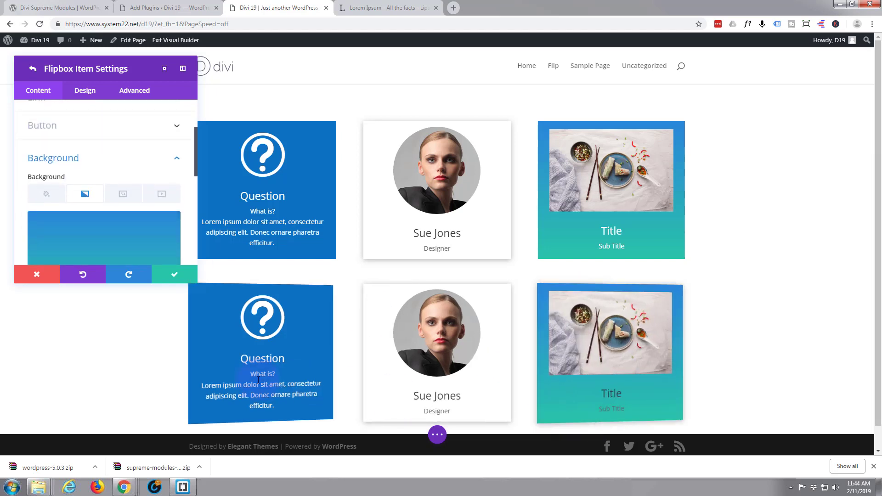
# Step: Set the front item's text color to Light and save the item
pyautogui.click(85, 90)
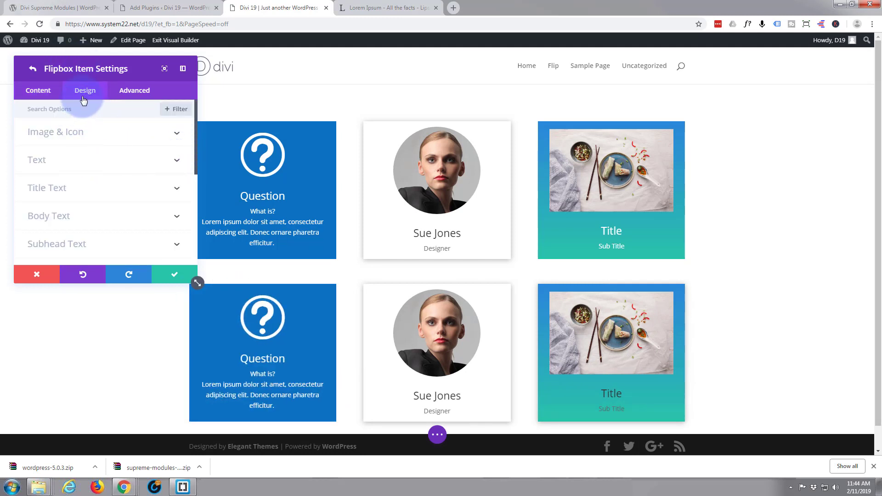
pyautogui.click(134, 161)
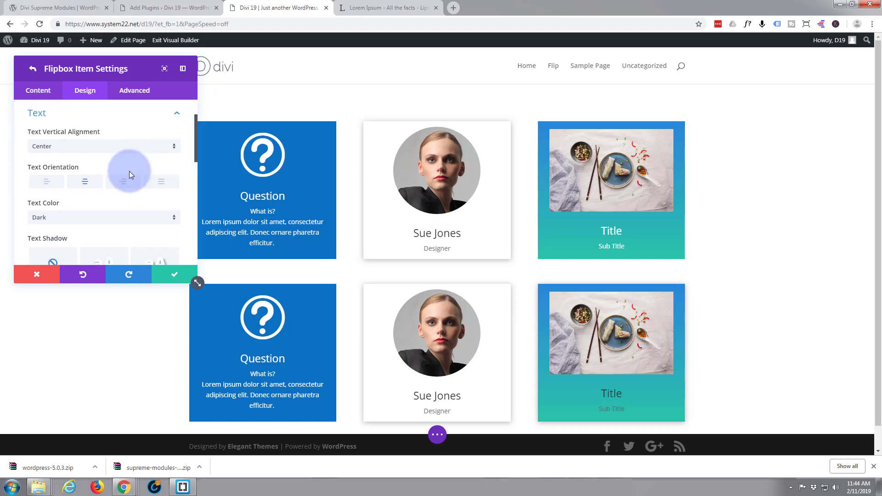
pyautogui.scroll(-1, 91, 195)
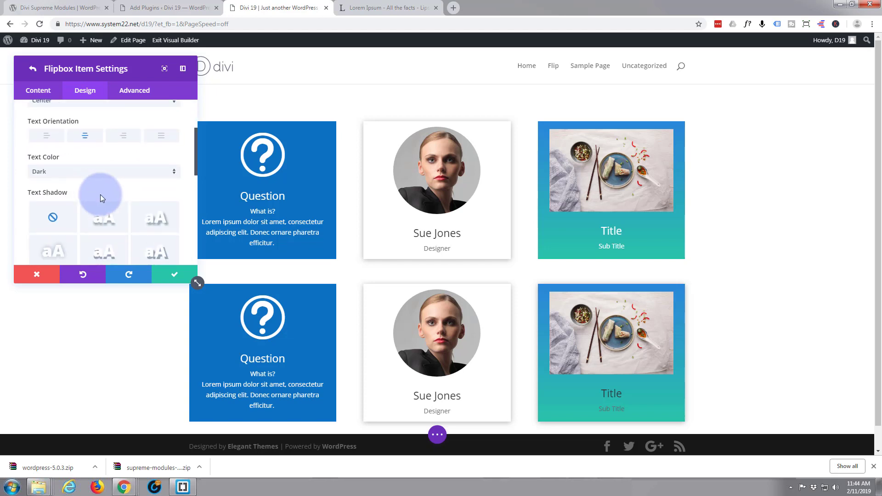
pyautogui.click(175, 174)
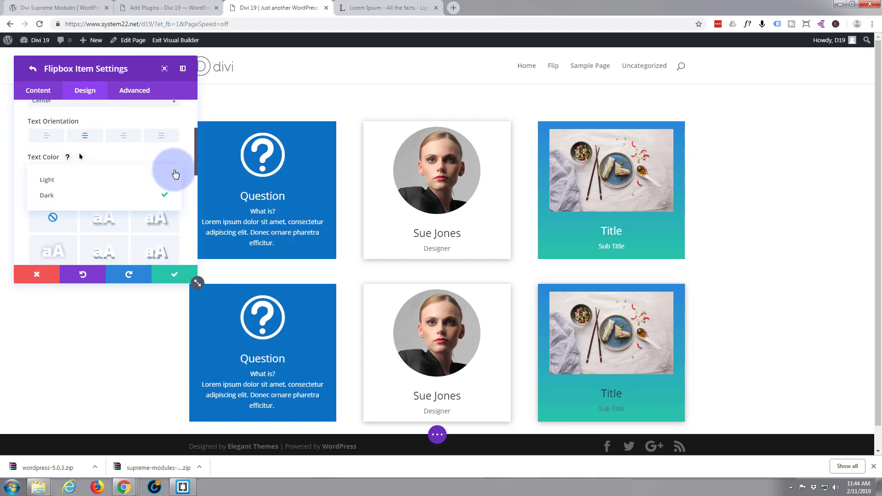
pyautogui.click(103, 184)
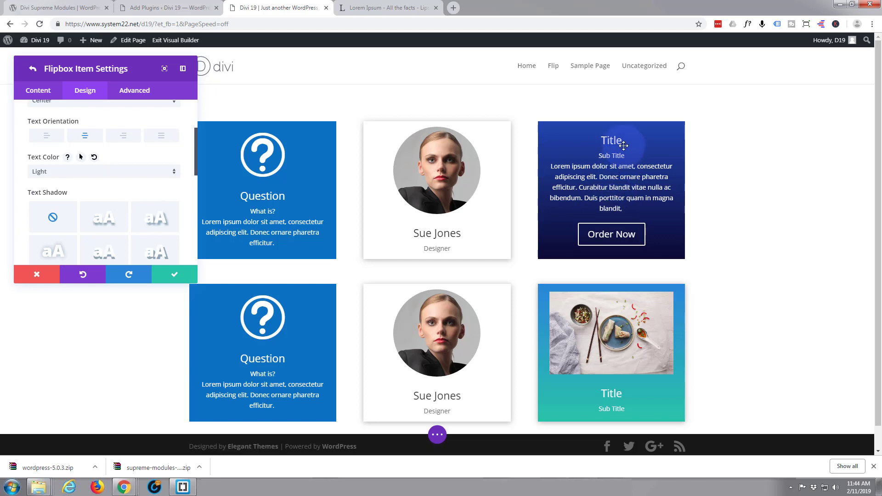
pyautogui.click(39, 91)
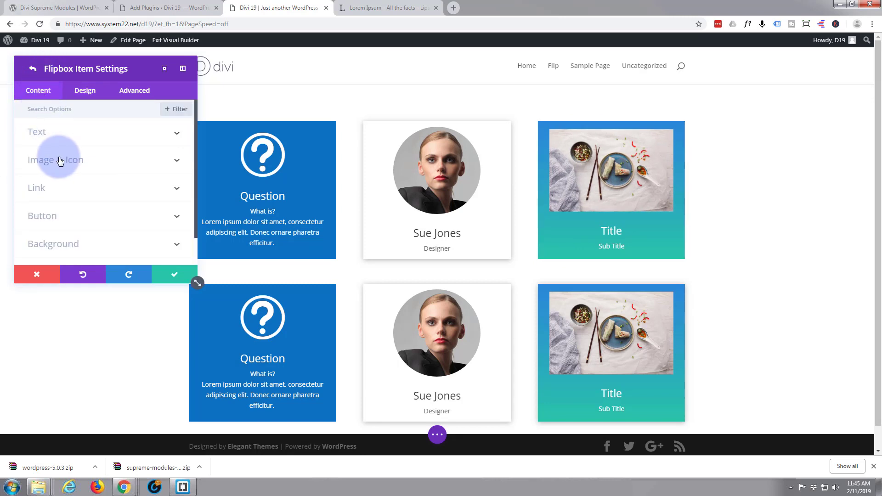
pyautogui.click(166, 271)
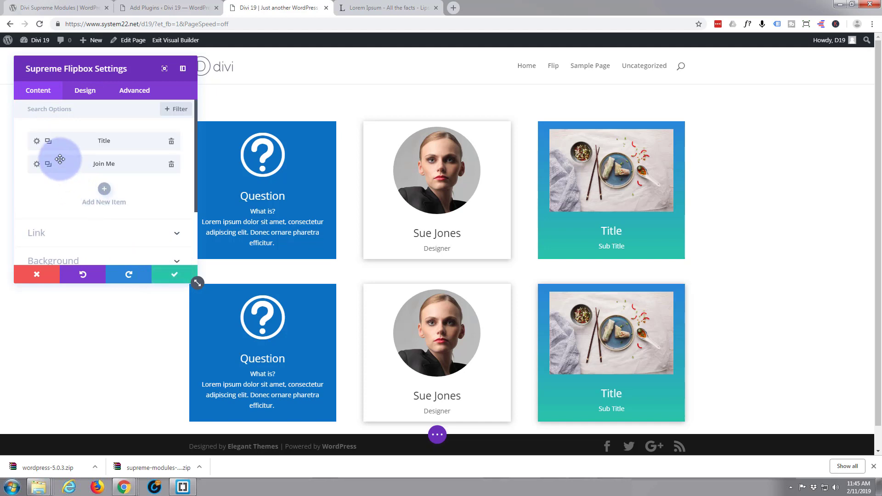
# Step: Delete the Join Me item and duplicate the Title item to serve as the back side
pyautogui.click(171, 166)
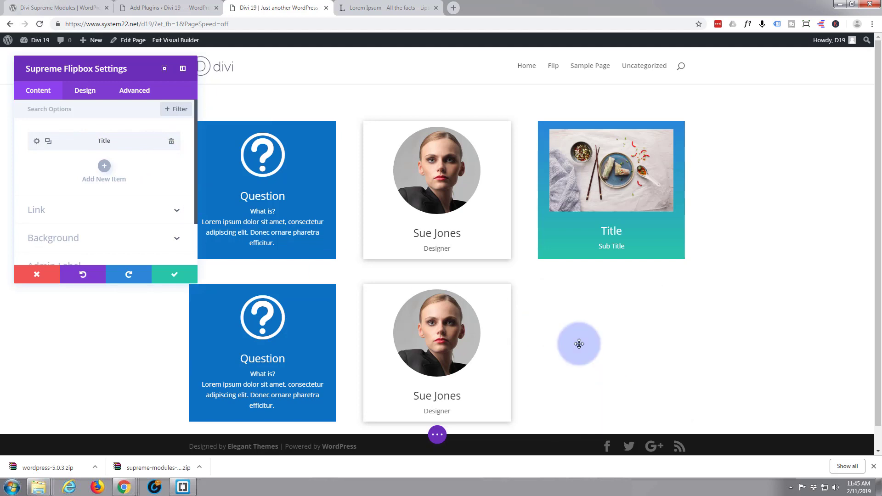
pyautogui.click(48, 142)
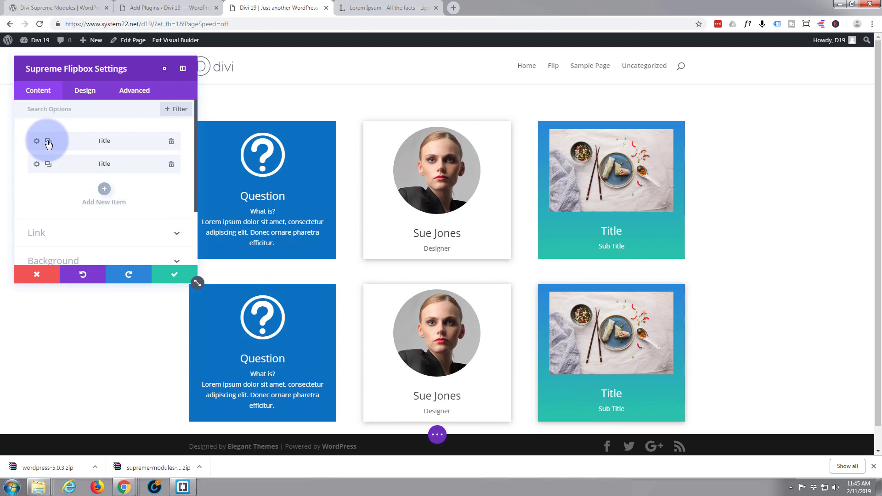
# Step: Copy the highlighted opening Lorem Ipsum text from the lipsum.com page and paste it as the duplicated Title item's content
pyautogui.click(37, 164)
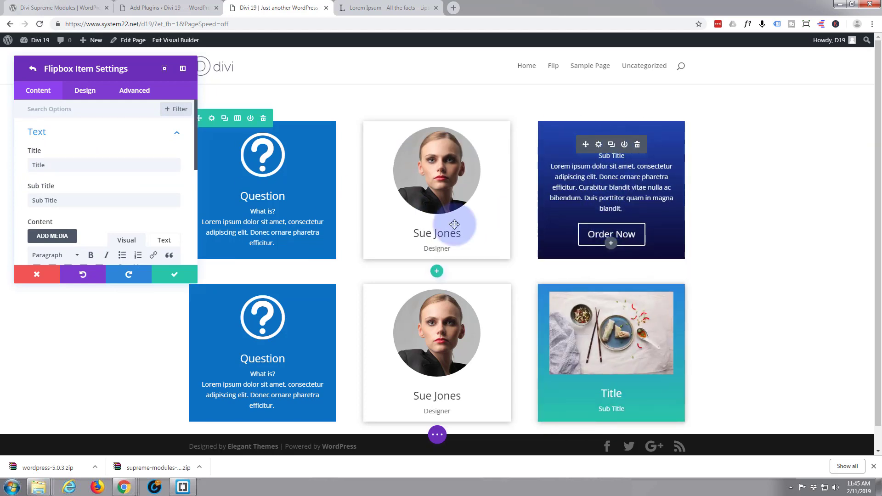
pyautogui.scroll(-2, 73, 177)
pyautogui.scroll(-2, 75, 174)
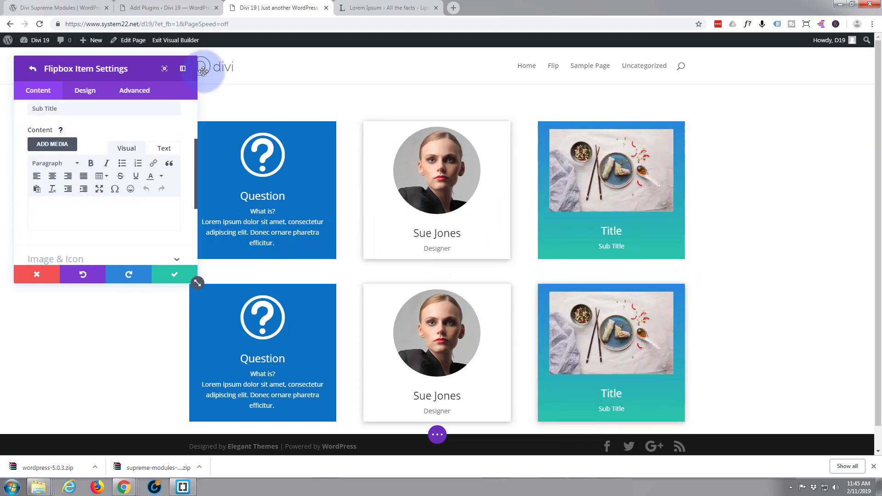
pyautogui.click(363, 8)
pyautogui.rightClick(314, 218)
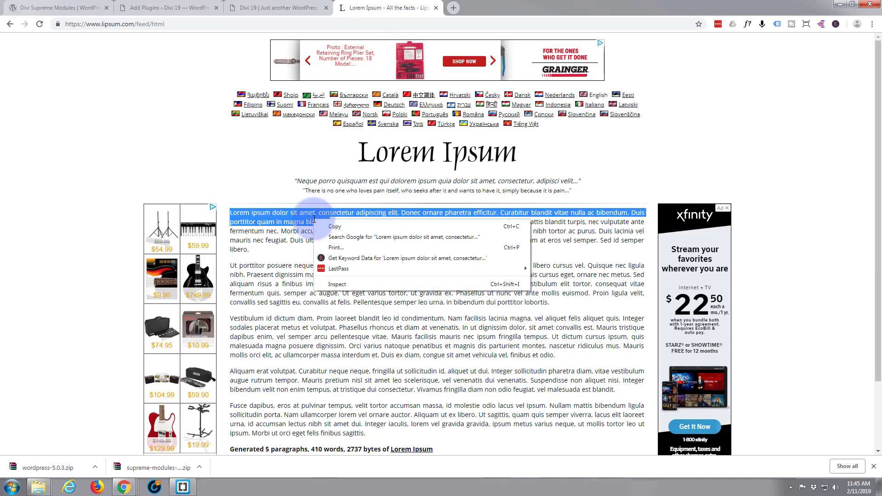
pyautogui.click(335, 228)
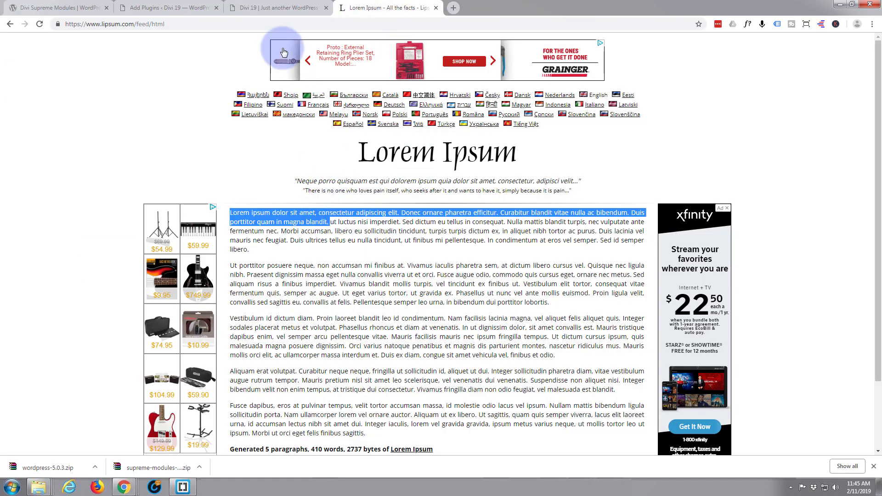
pyautogui.click(256, 8)
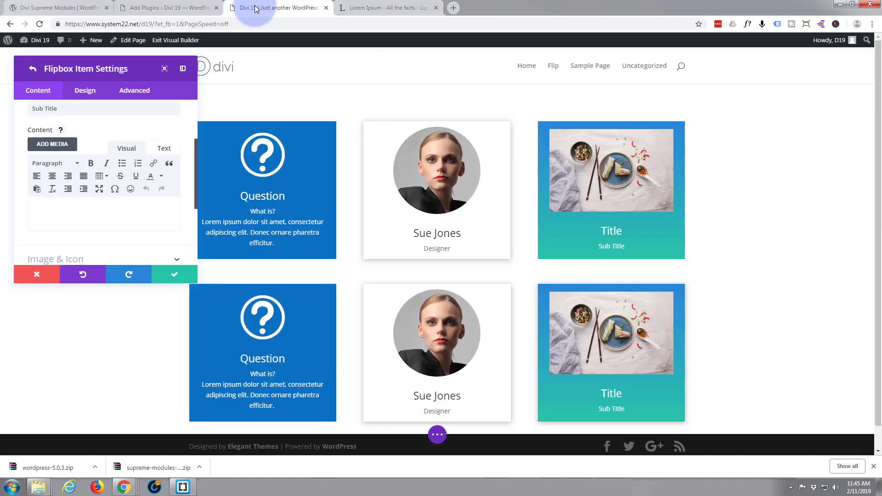
pyautogui.click(43, 211)
pyautogui.hotkey('ctrl', 'v')
pyautogui.moveTo(591, 348)
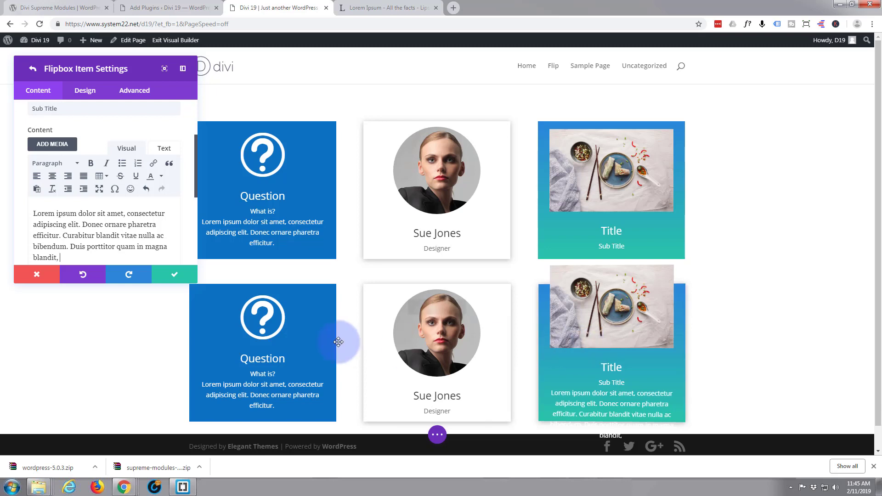
pyautogui.click(37, 175)
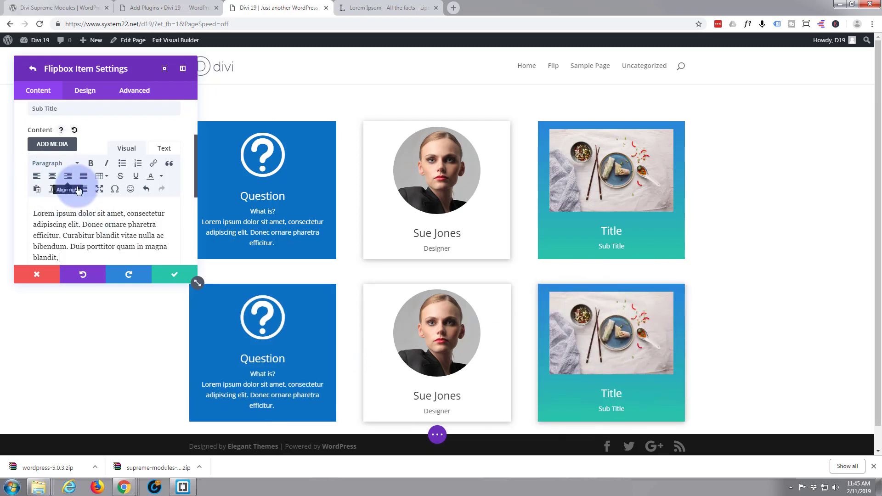
# Step: Remove the food photo from the back item and preview the flip against the original Order Now box
pyautogui.scroll(4, 81, 197)
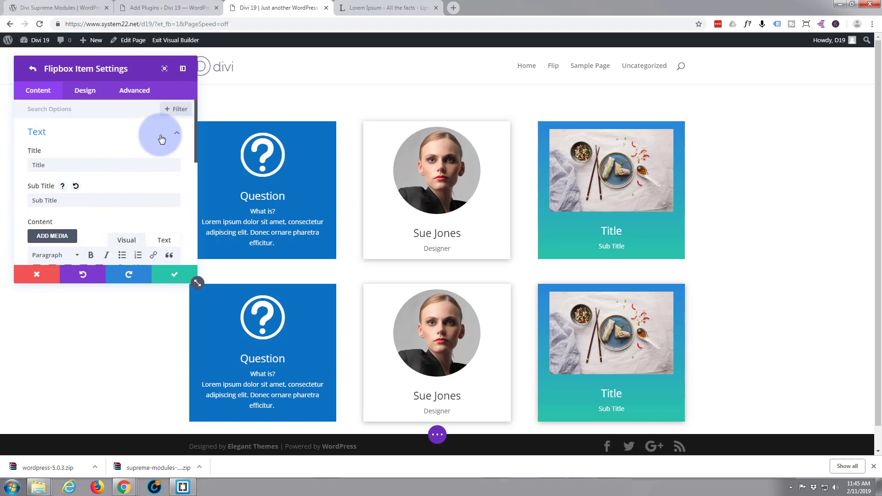
pyautogui.click(177, 133)
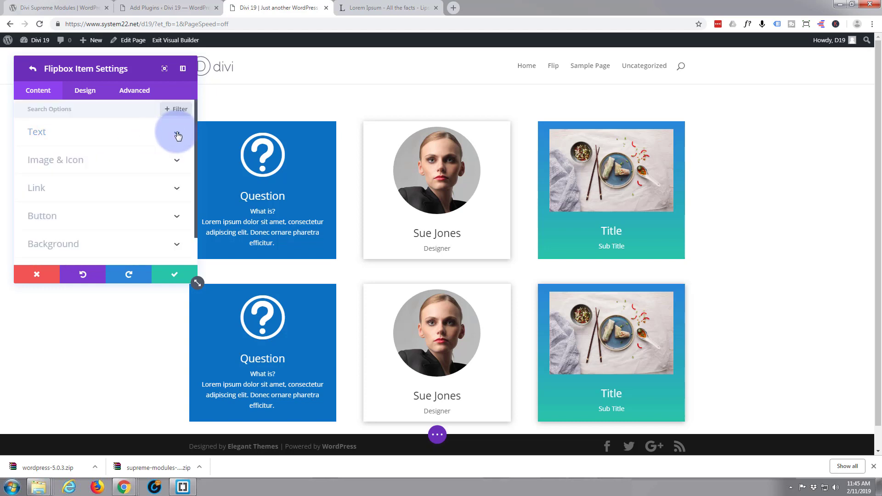
pyautogui.click(176, 162)
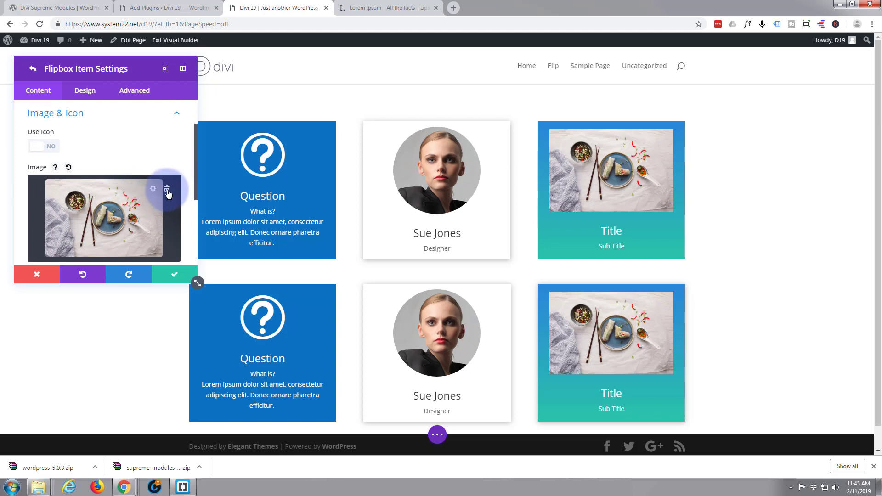
pyautogui.click(168, 190)
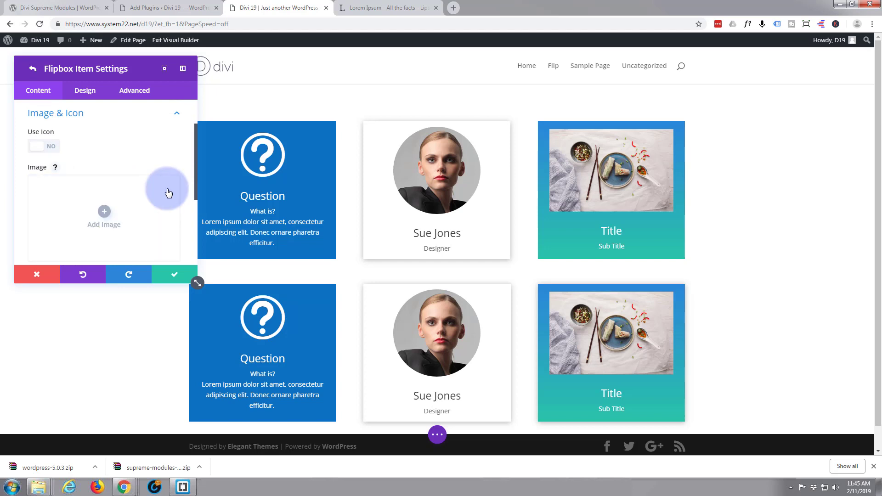
pyautogui.moveTo(562, 351)
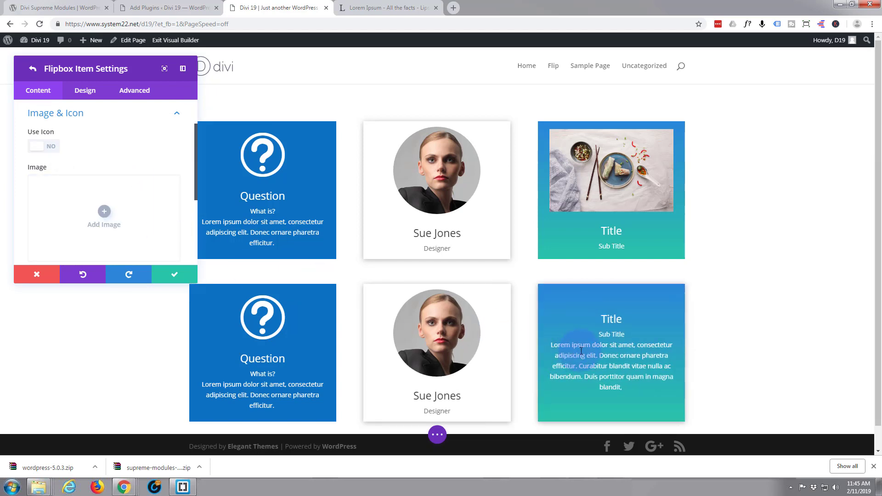
pyautogui.moveTo(612, 196)
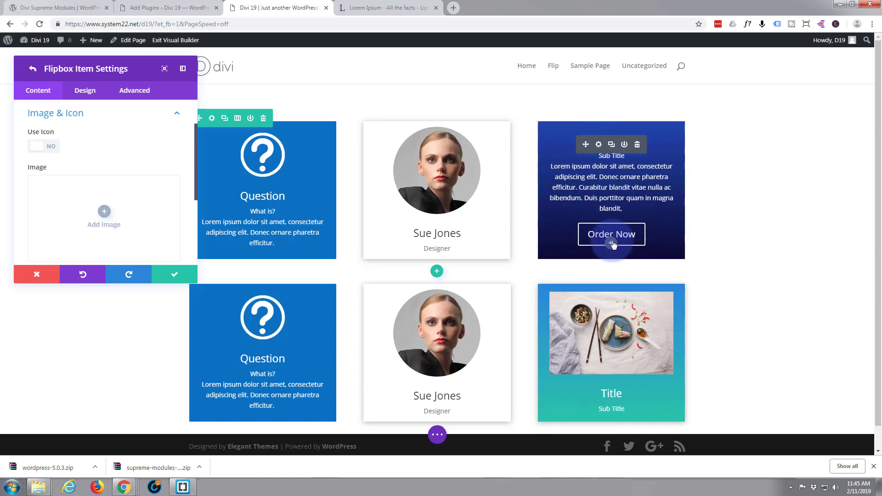
pyautogui.moveTo(597, 370)
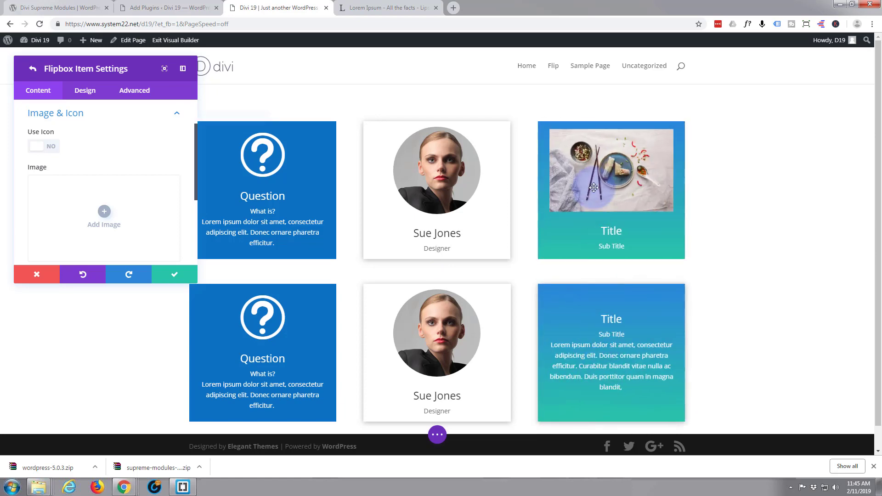
pyautogui.moveTo(609, 239)
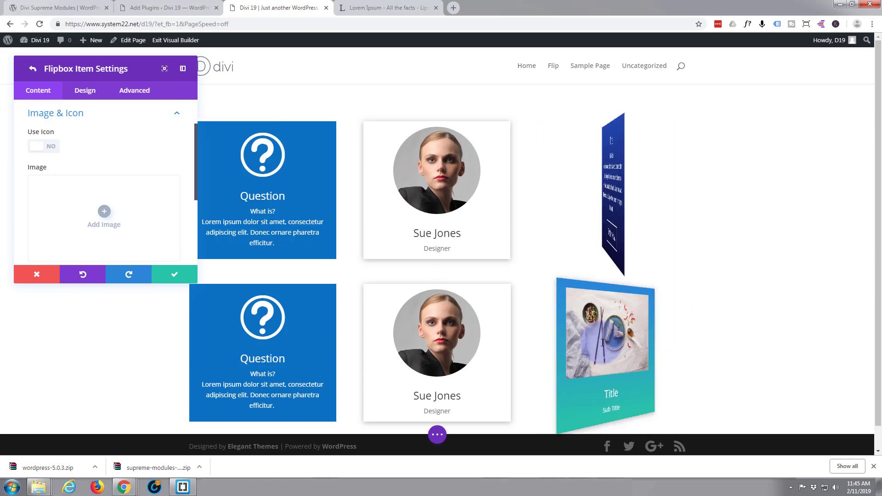
pyautogui.moveTo(602, 343)
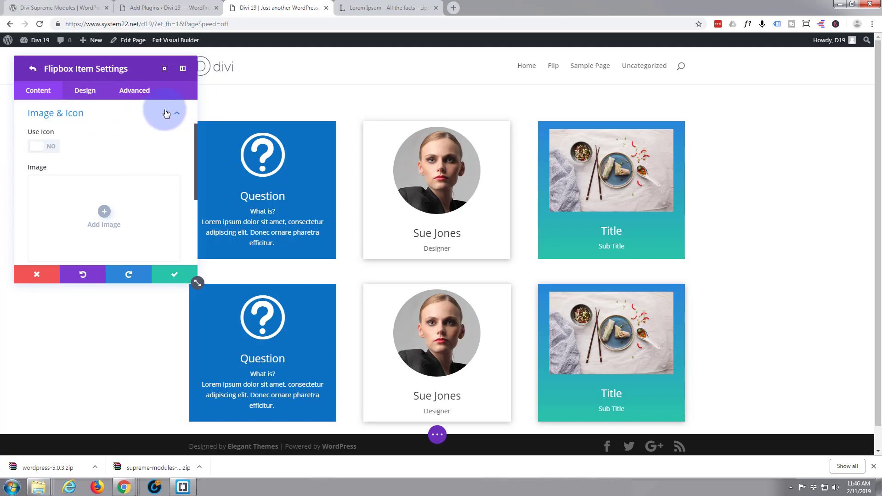
# Step: Give the back item a button with the text "Order Now" and the URL "#"
pyautogui.click(179, 116)
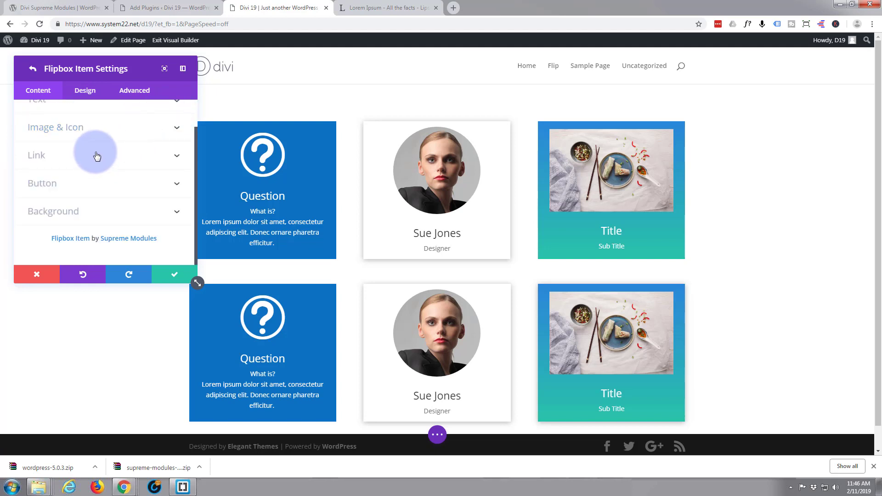
pyautogui.click(178, 186)
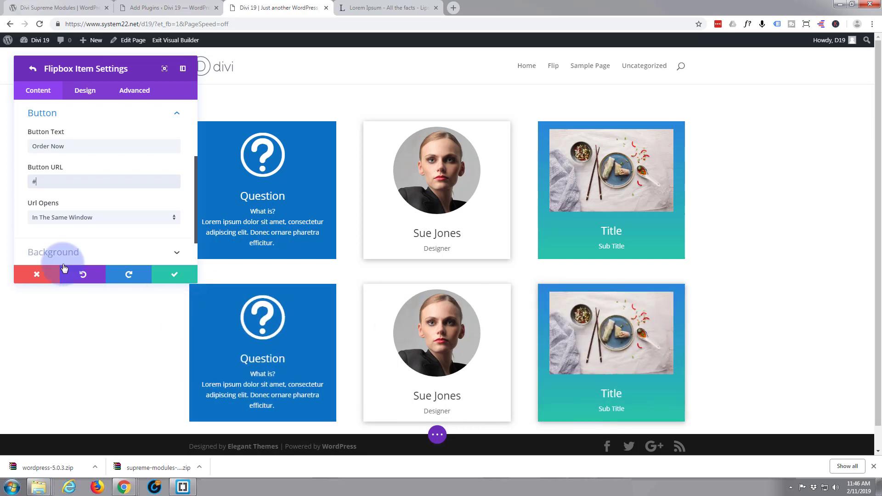
pyautogui.click(48, 93)
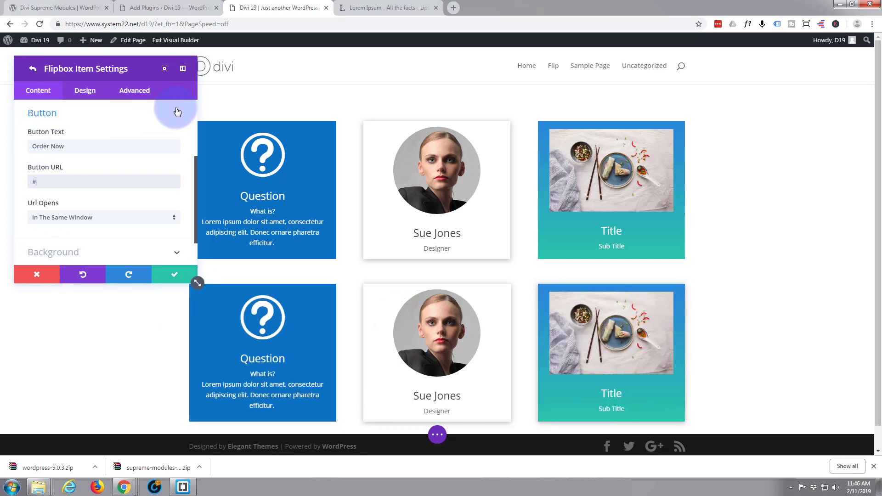
pyautogui.click(178, 114)
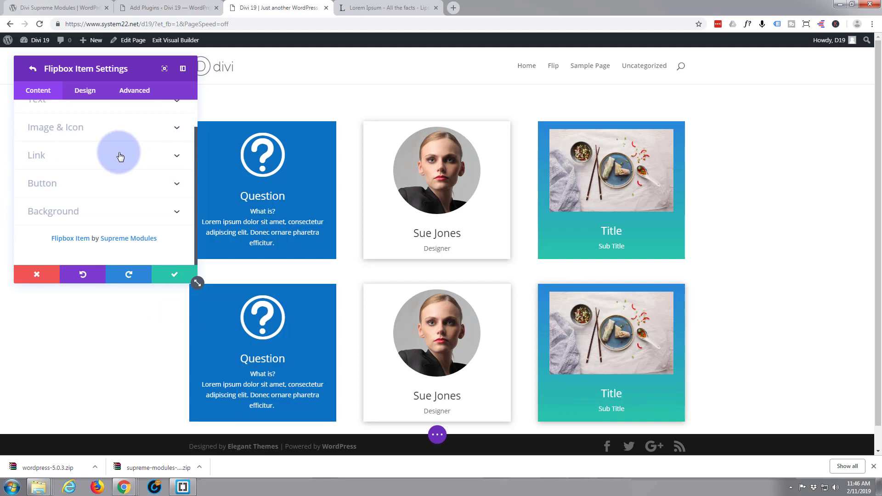
# Step: Change the back item's background gradient to run from dark blue to #120a33 and save the item
pyautogui.click(116, 212)
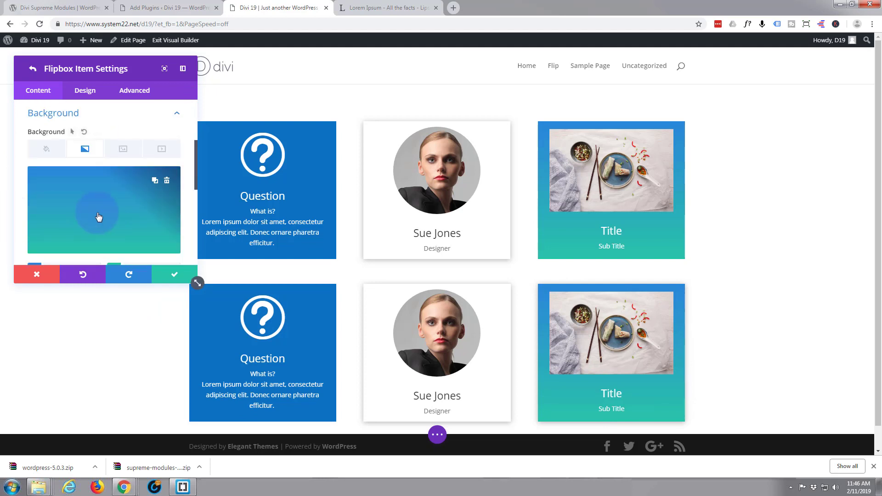
pyautogui.click(97, 213)
pyautogui.scroll(-1, 67, 211)
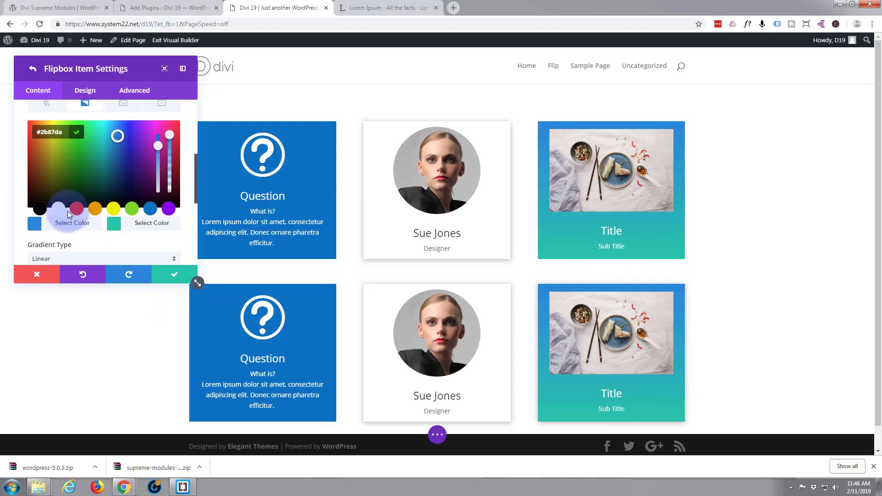
pyautogui.click(131, 162)
pyautogui.click(115, 224)
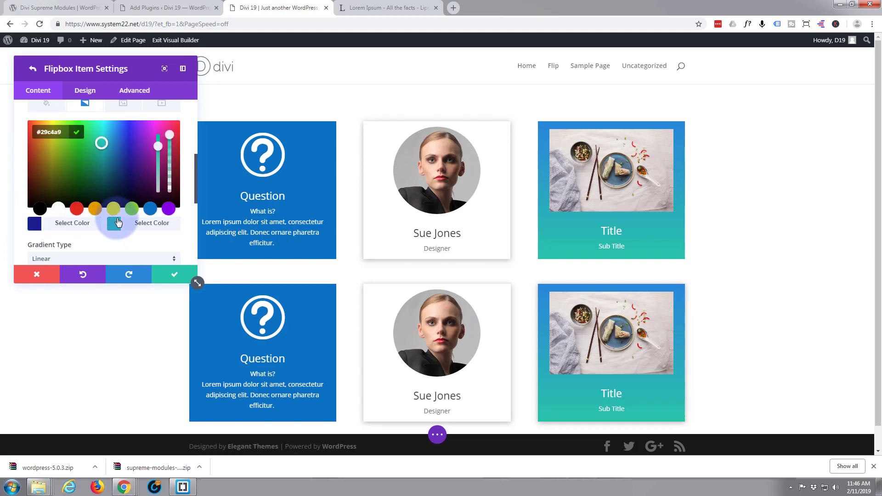
pyautogui.click(134, 190)
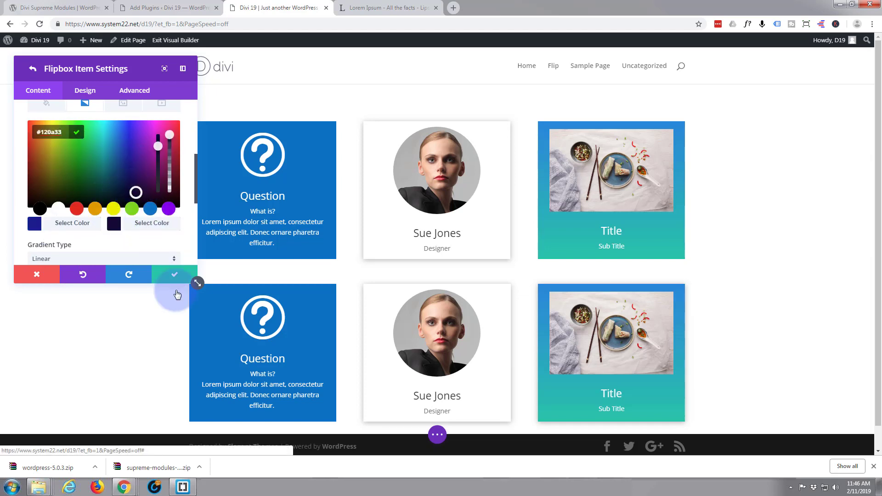
pyautogui.click(171, 275)
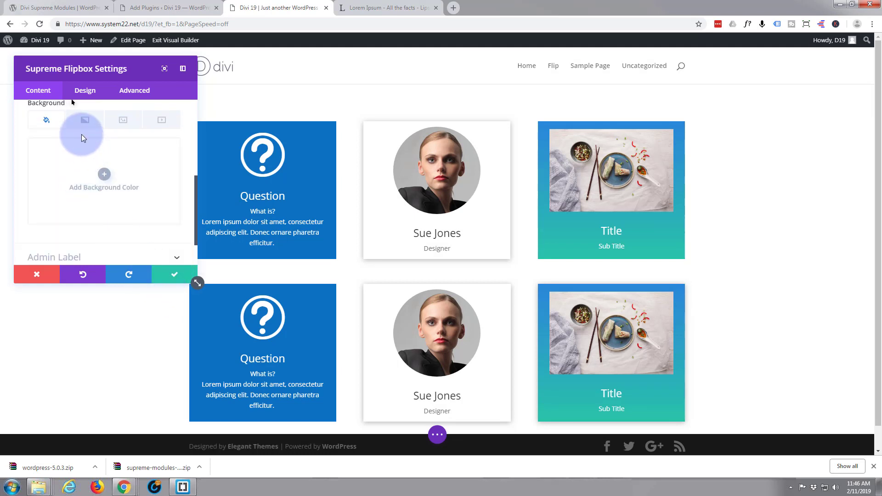
pyautogui.scroll(1, 84, 177)
pyautogui.scroll(4, 84, 177)
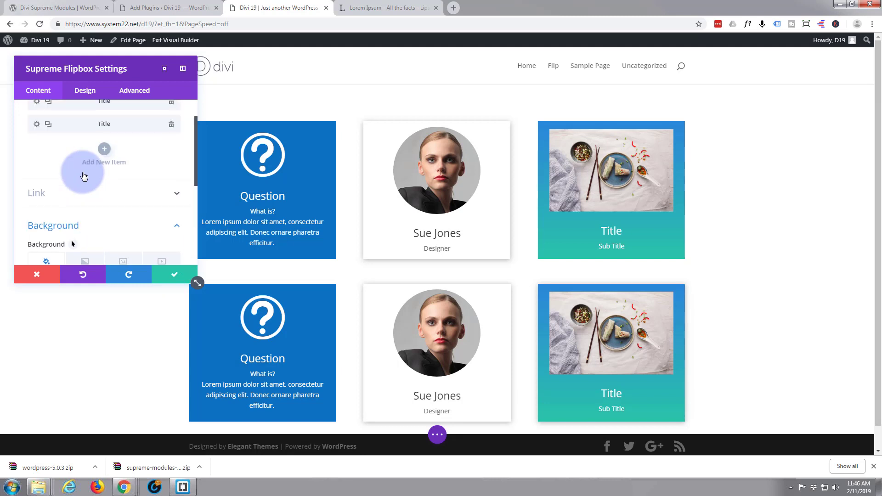
pyautogui.click(37, 164)
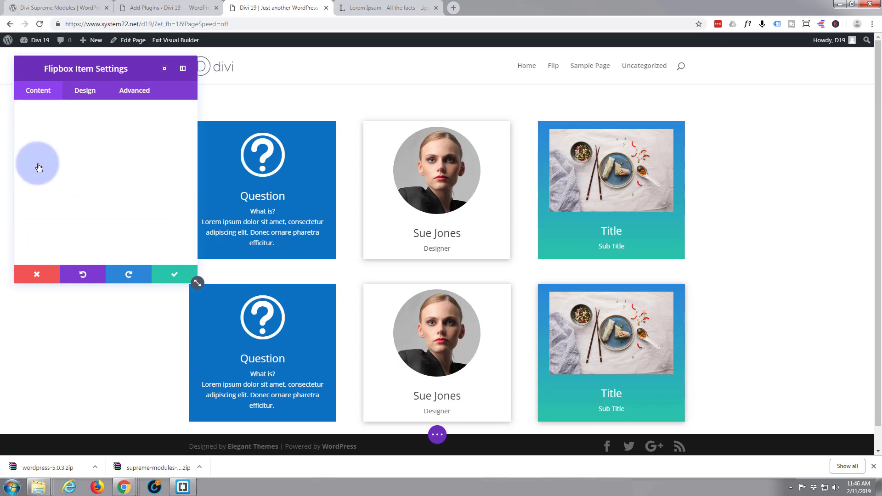
pyautogui.click(91, 92)
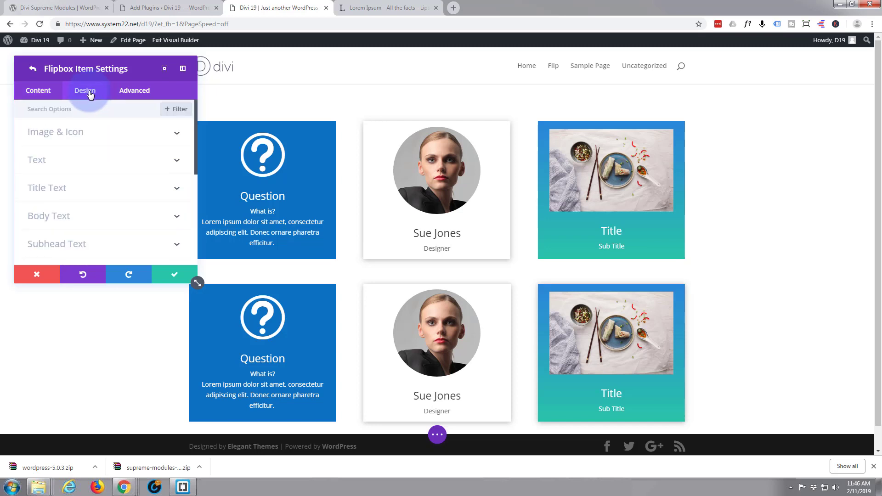
pyautogui.click(174, 274)
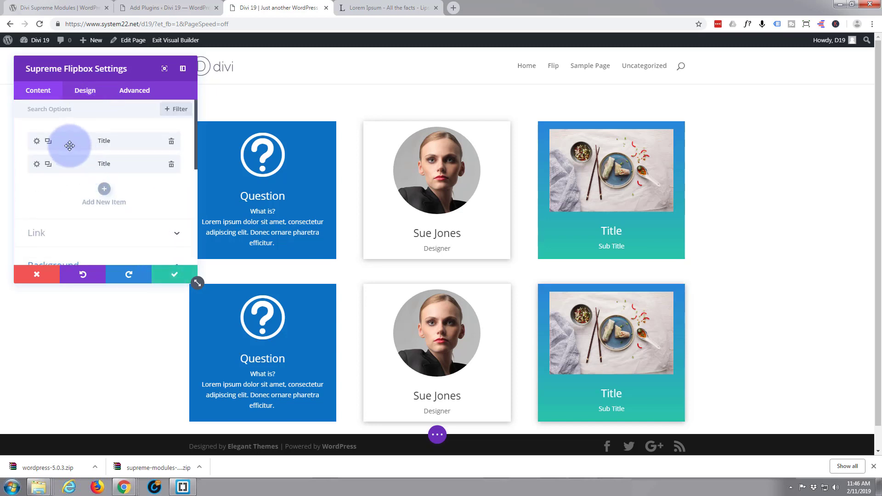
# Step: Set the new food-photo box's flipbox effect to Flip Left, save the module and preview the flips in the second row
pyautogui.click(90, 91)
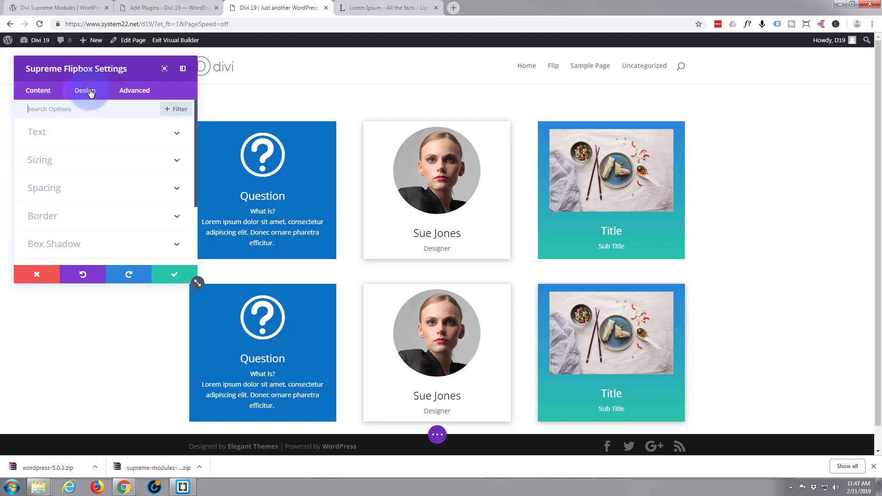
pyautogui.scroll(-2, 114, 158)
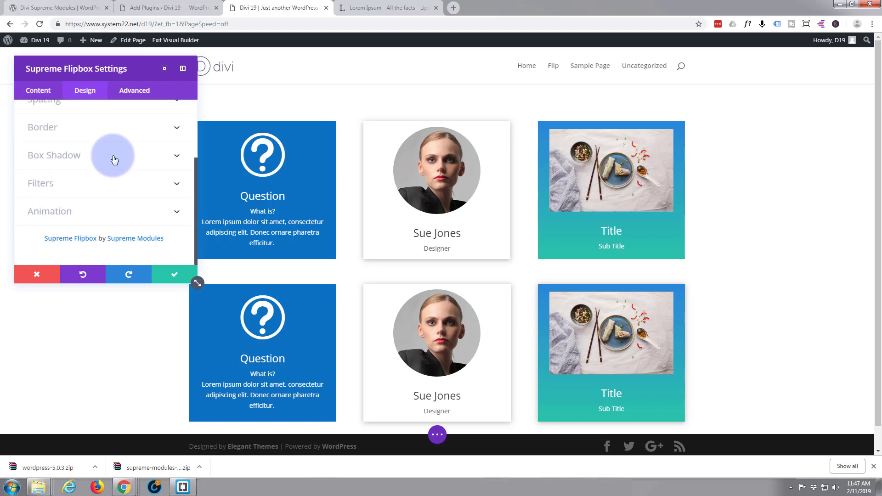
pyautogui.click(102, 210)
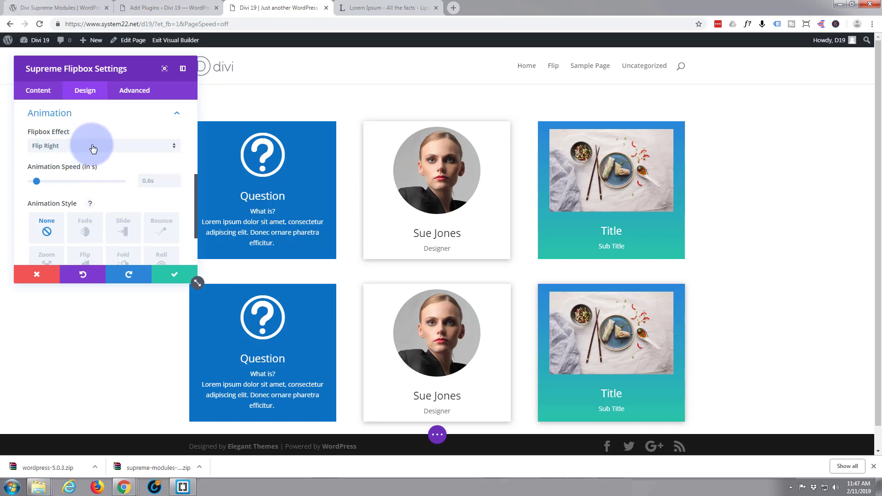
pyautogui.click(175, 144)
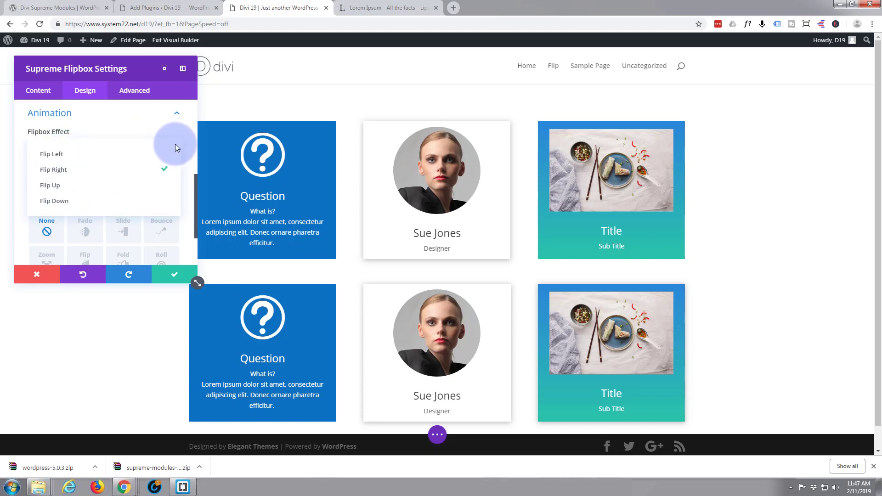
pyautogui.click(89, 159)
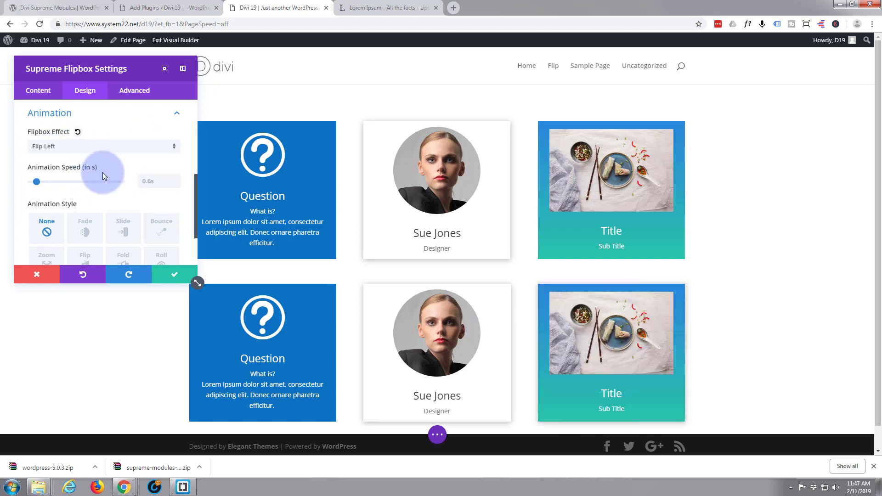
pyautogui.click(171, 277)
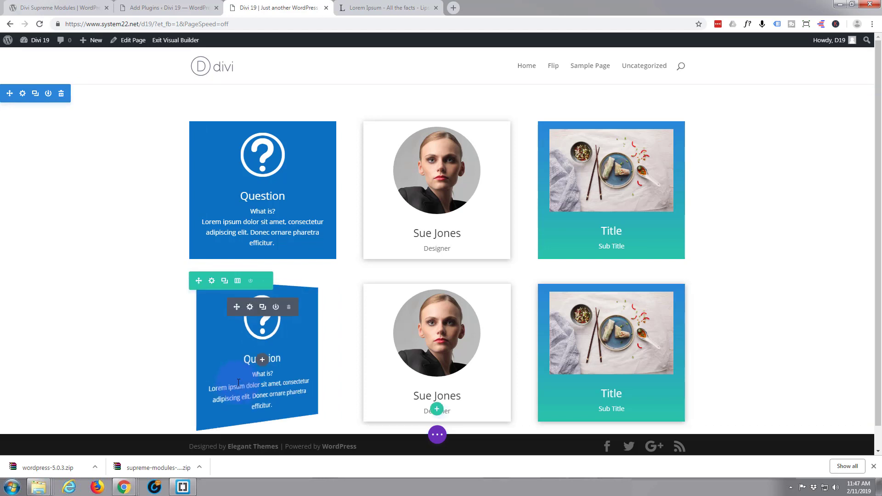
pyautogui.moveTo(239, 382)
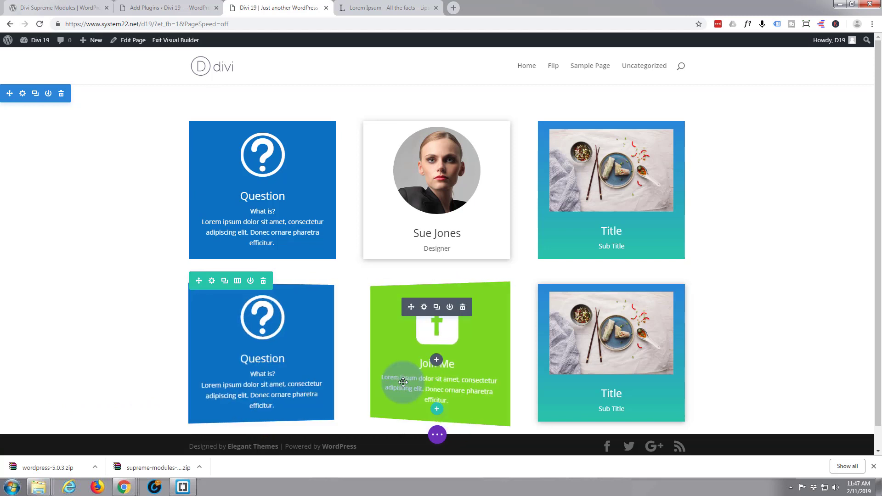
pyautogui.moveTo(558, 378)
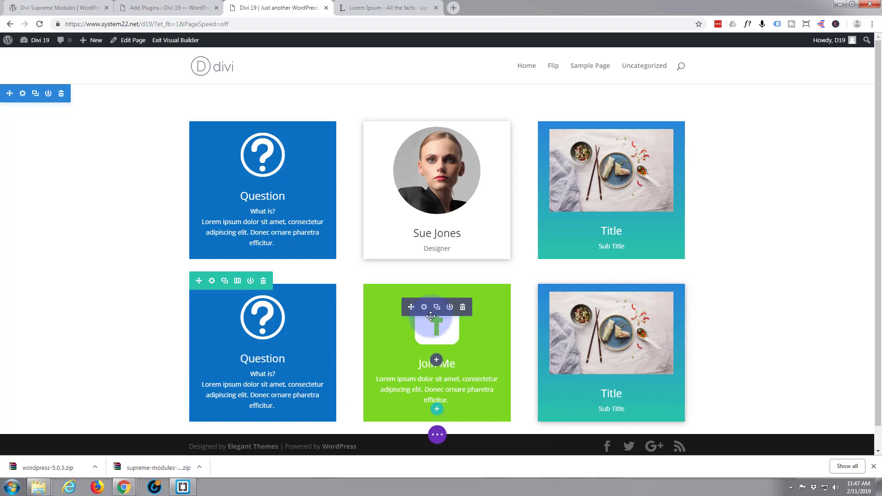
# Step: Set the second-row profile card's flipbox effect to Flip Down and save the module
pyautogui.click(424, 307)
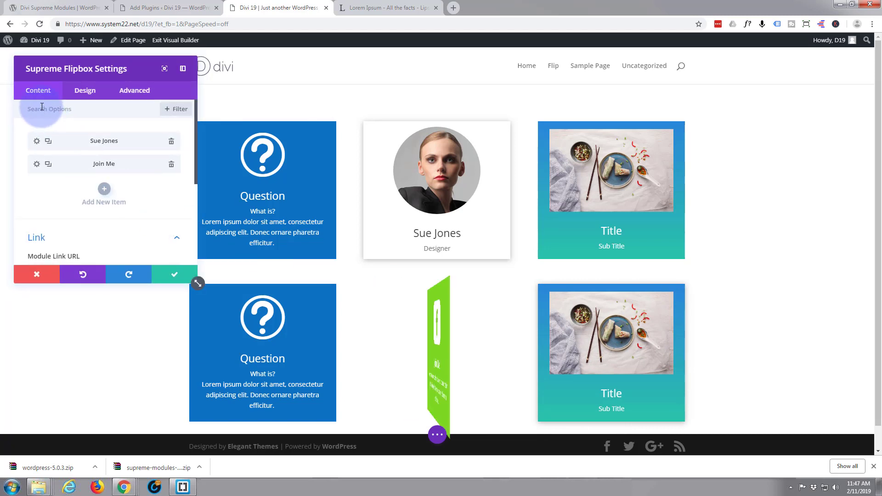
pyautogui.click(94, 94)
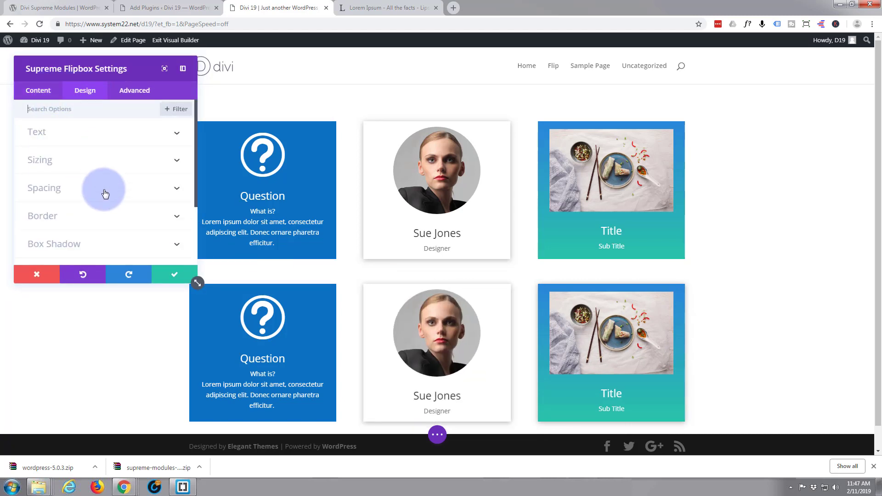
pyautogui.scroll(-3, 102, 203)
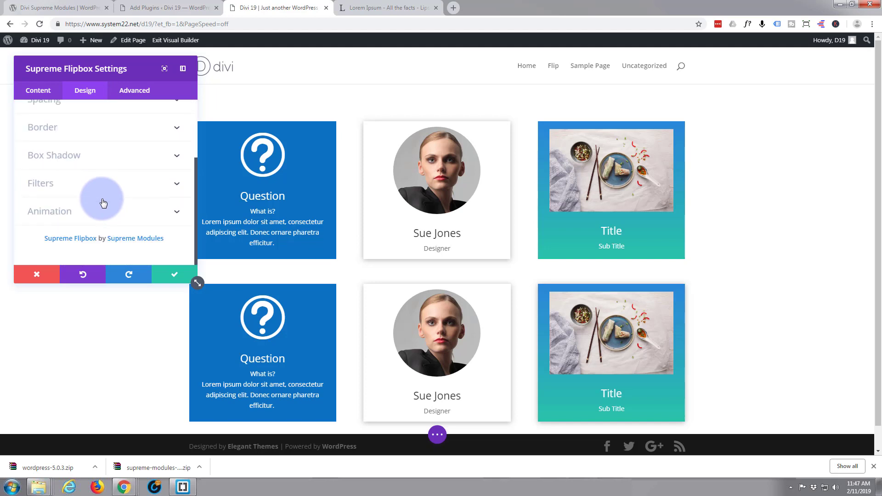
pyautogui.click(115, 208)
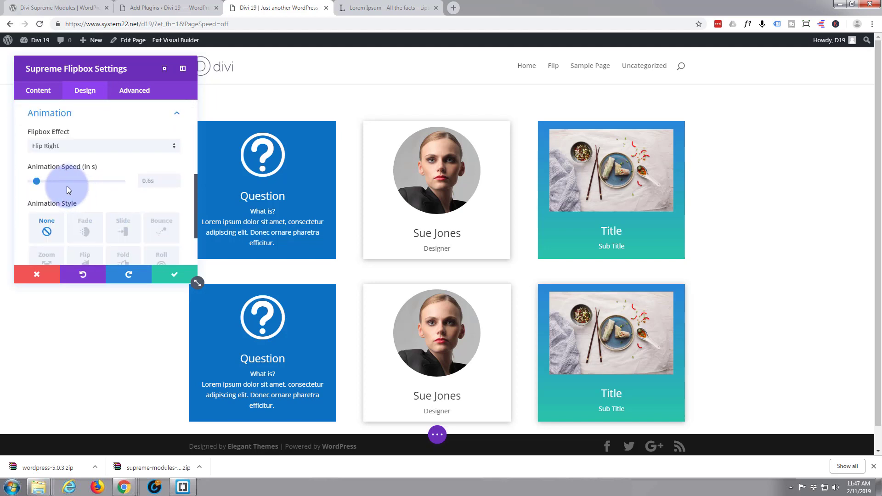
pyautogui.click(172, 146)
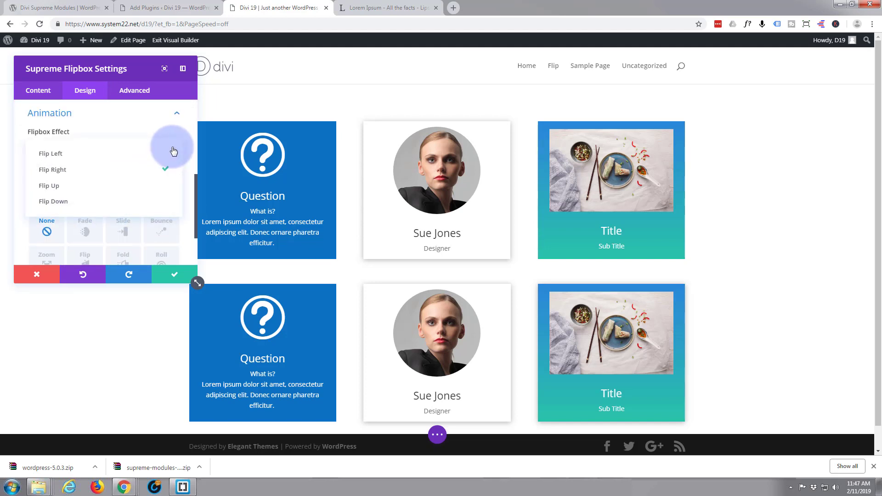
pyautogui.click(95, 200)
pyautogui.click(175, 274)
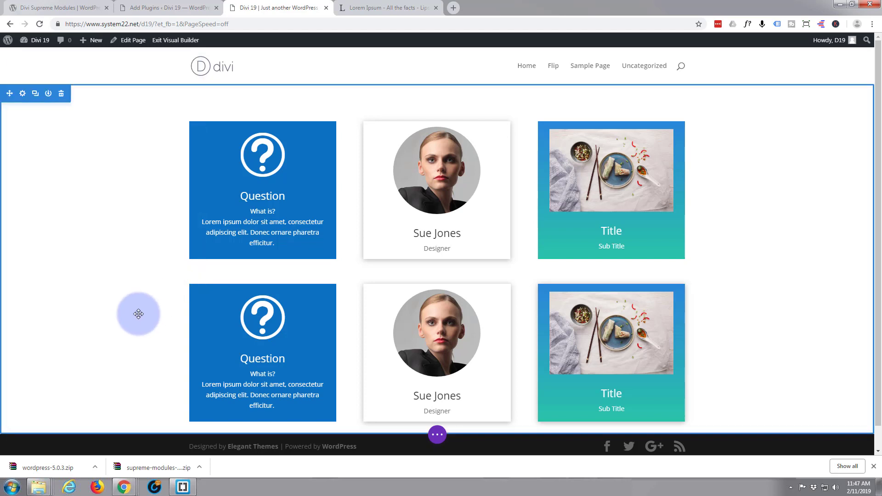